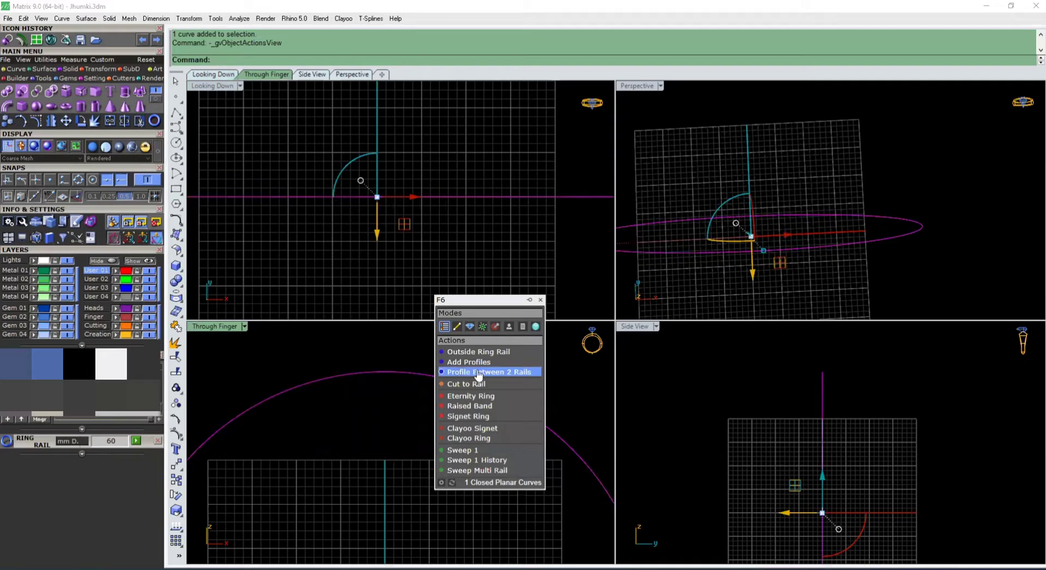
Offset the selected ring rail curve by 2 mm toward the positive Y side in the Looking Down view
click(540, 299)
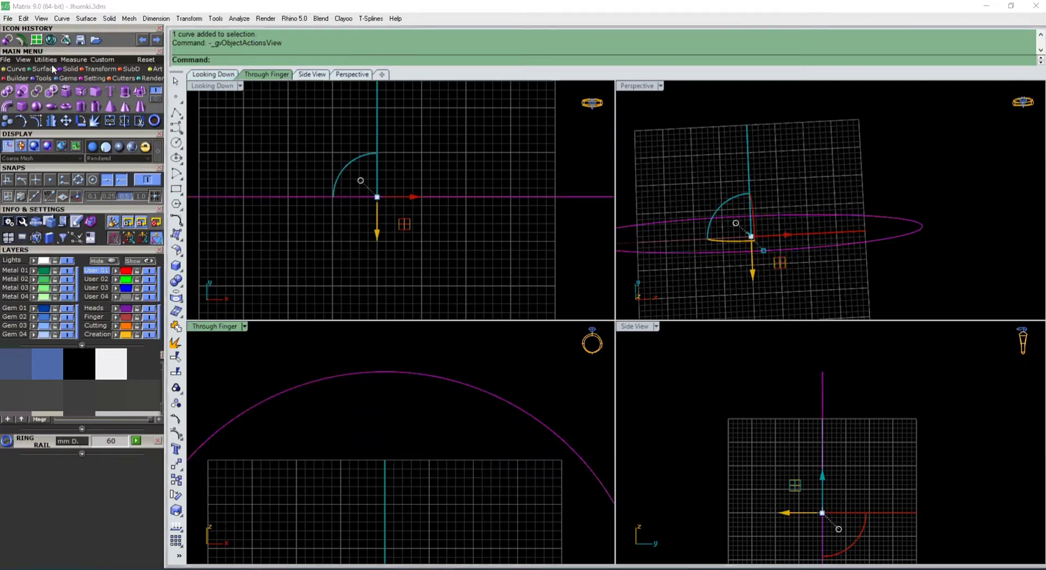
click(9, 69)
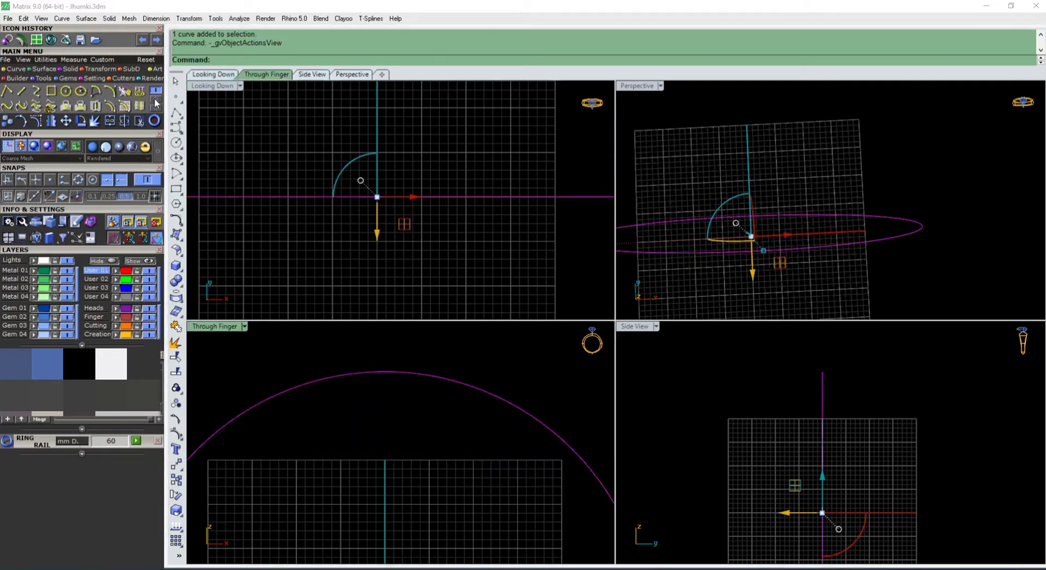
click(110, 105)
scroll(406, 190, up, 3)
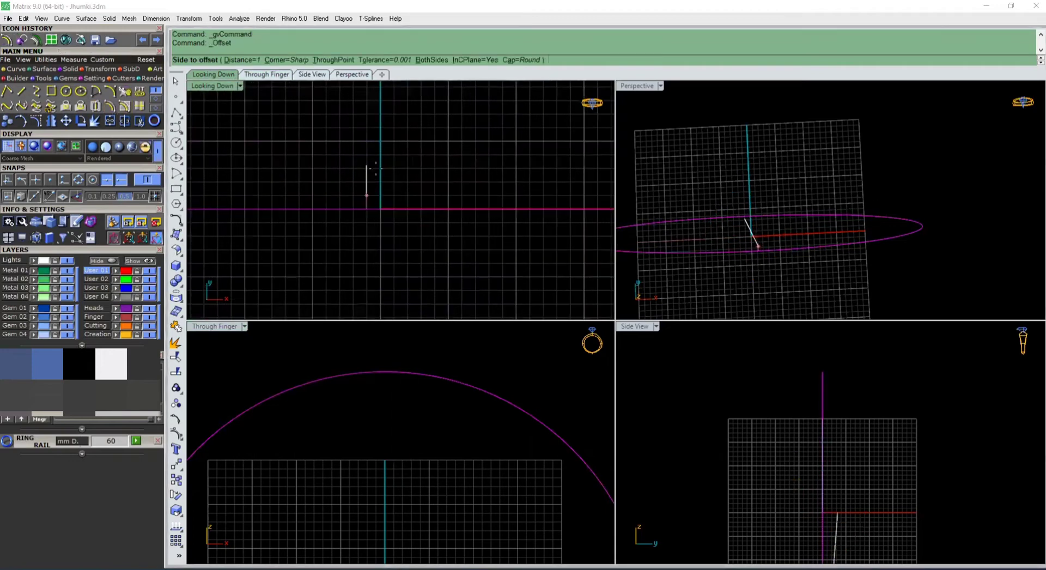
text(2)
key(Return)
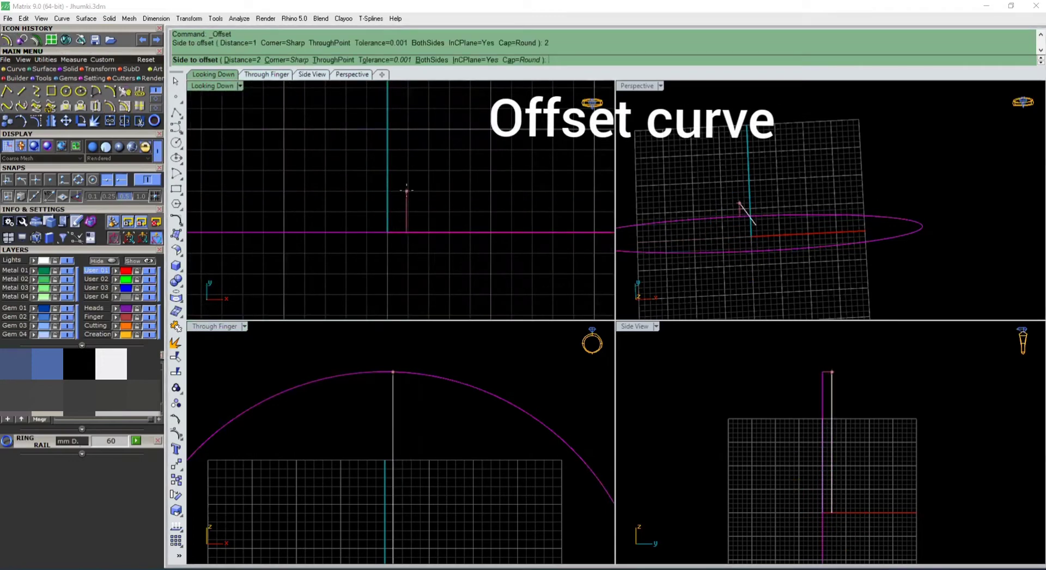
click(457, 201)
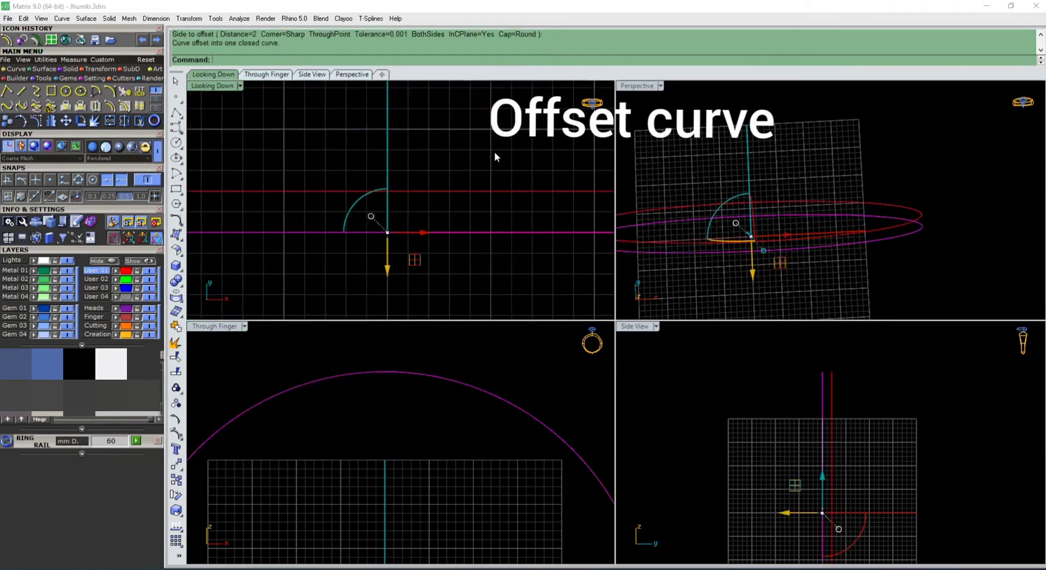
Use Profile Placer on the new offset curve and choose the rounded-rectangle shank profile profileplacer_08
drag(493, 146, 422, 201)
key(F6)
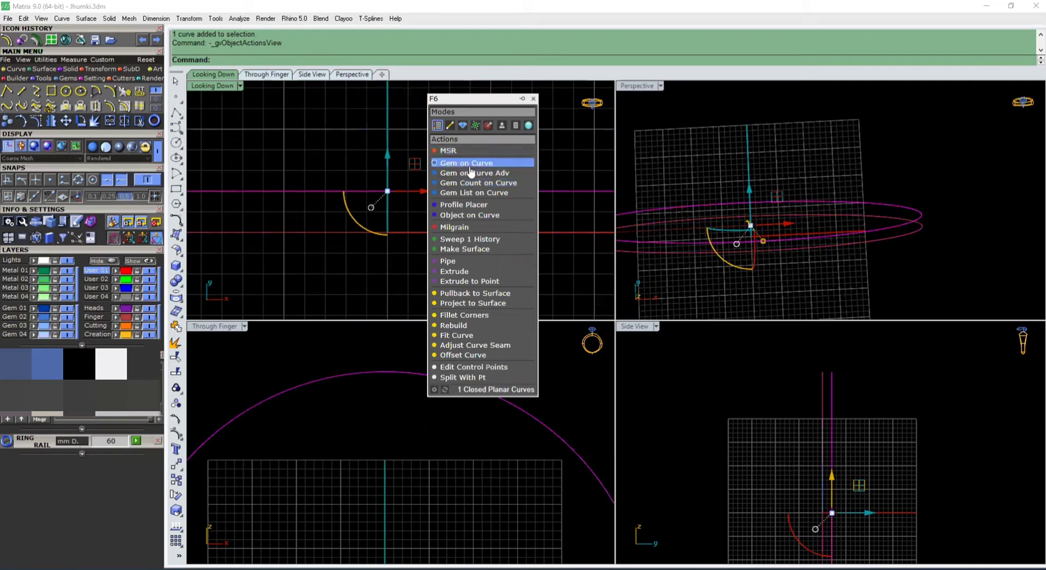
click(464, 205)
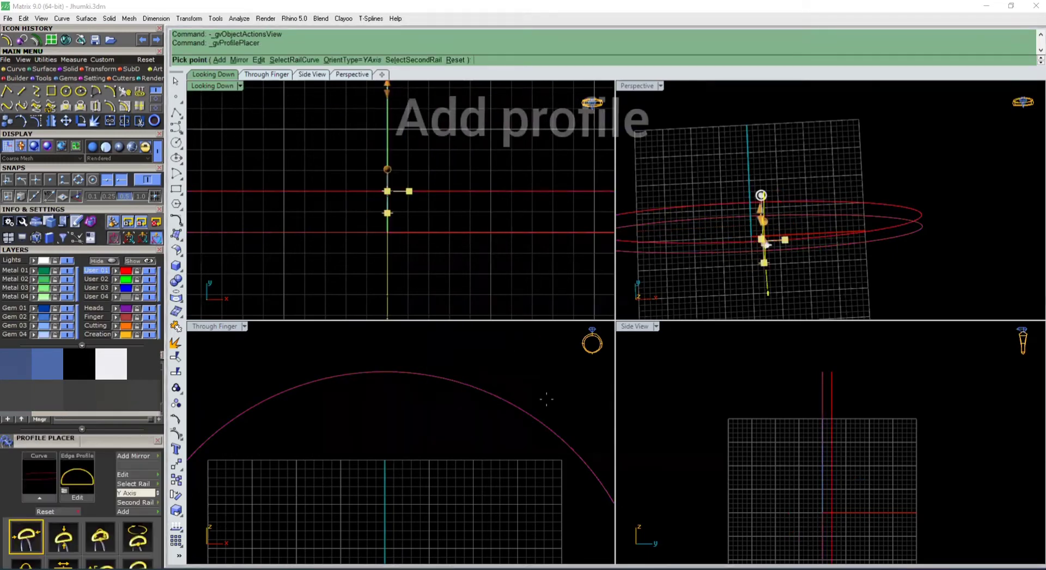
scroll(795, 446, up, 3)
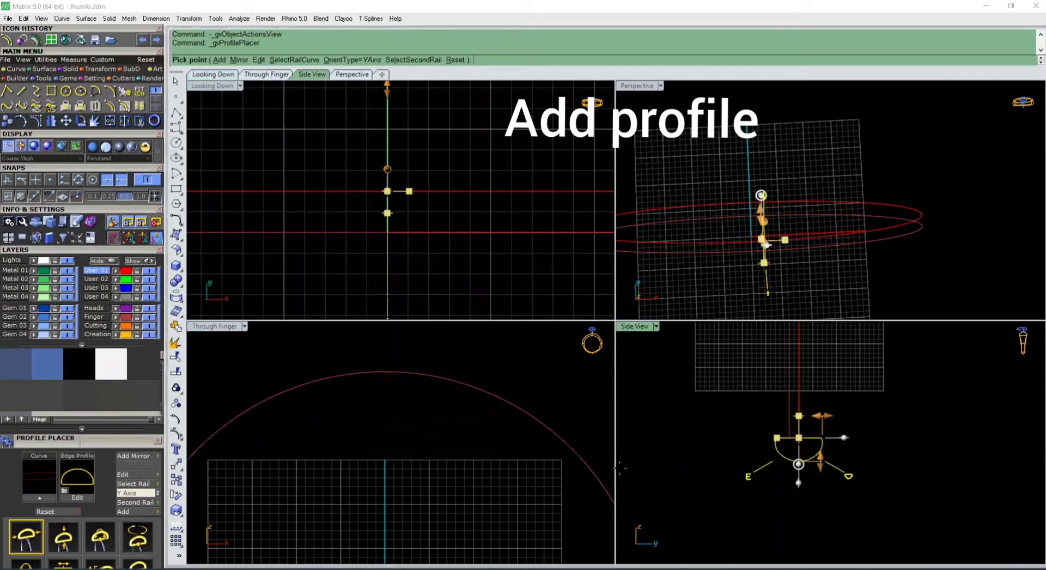
drag(79, 444, 562, 306)
click(560, 339)
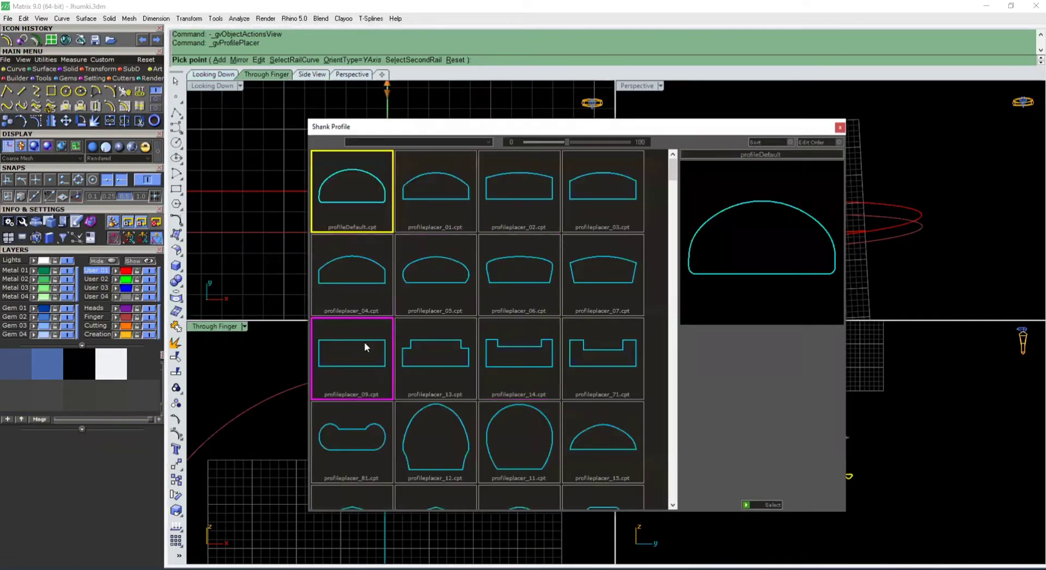
click(364, 342)
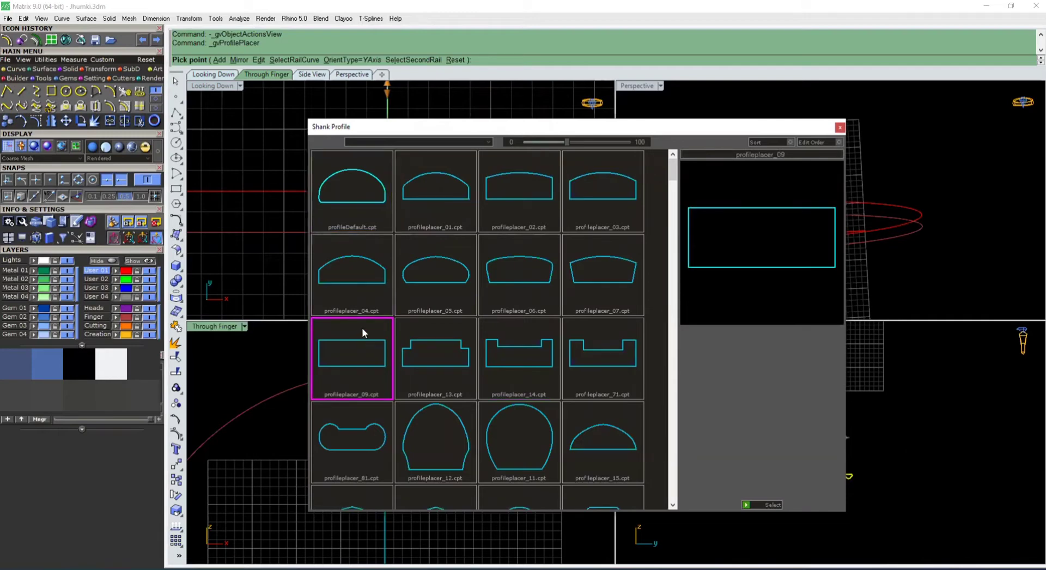
scroll(362, 327, down, 10)
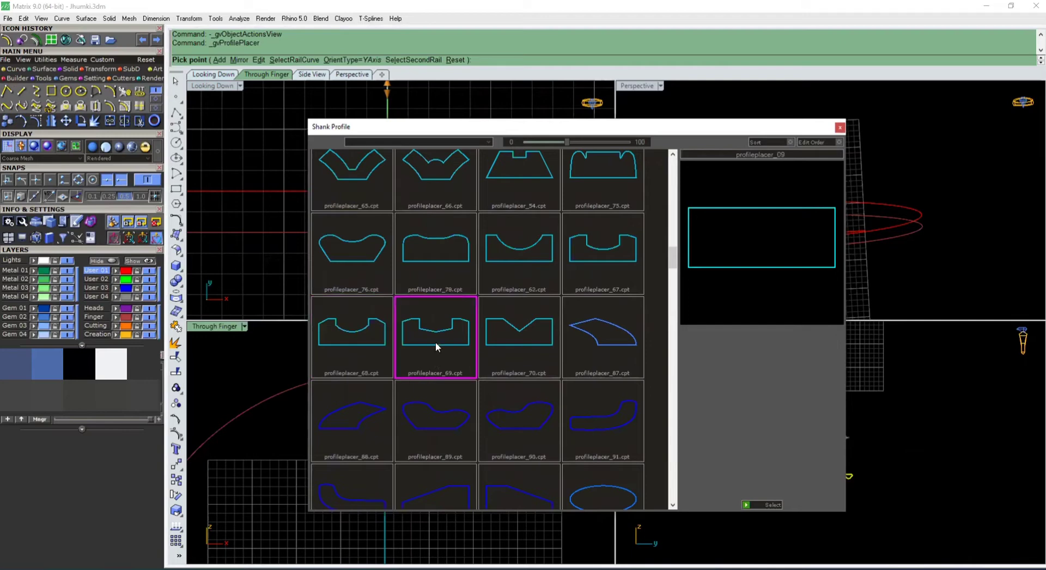
scroll(431, 337, down, 5)
click(353, 325)
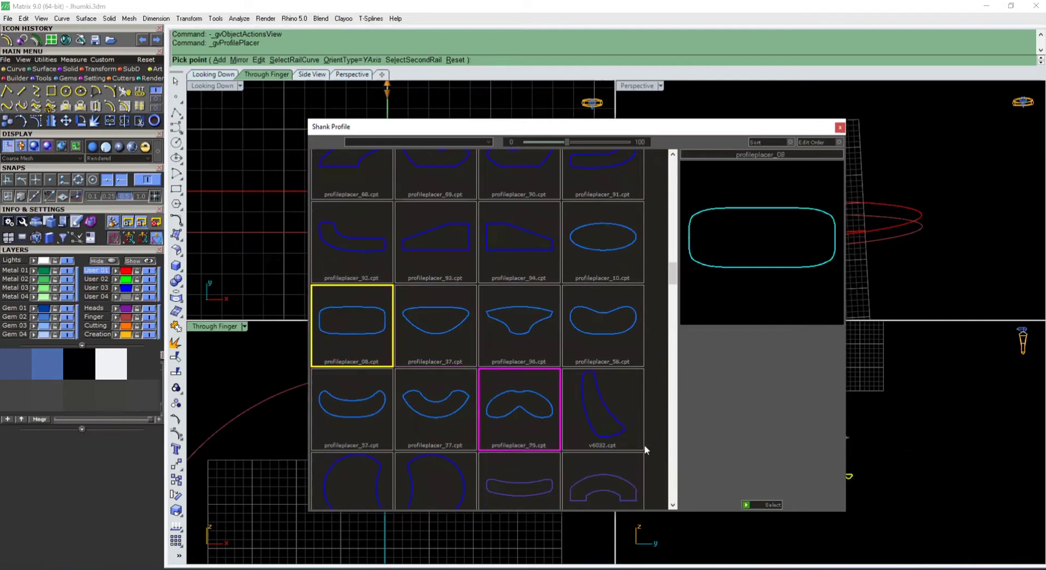
click(747, 504)
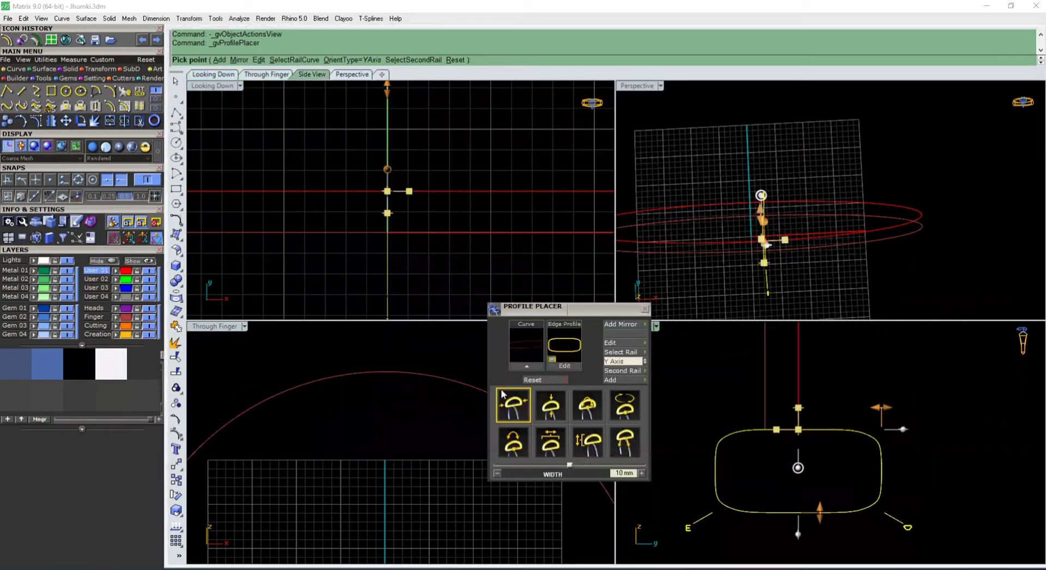
Set the profile's width and height to 1.1 mm each and place it on the curve
key(Return)
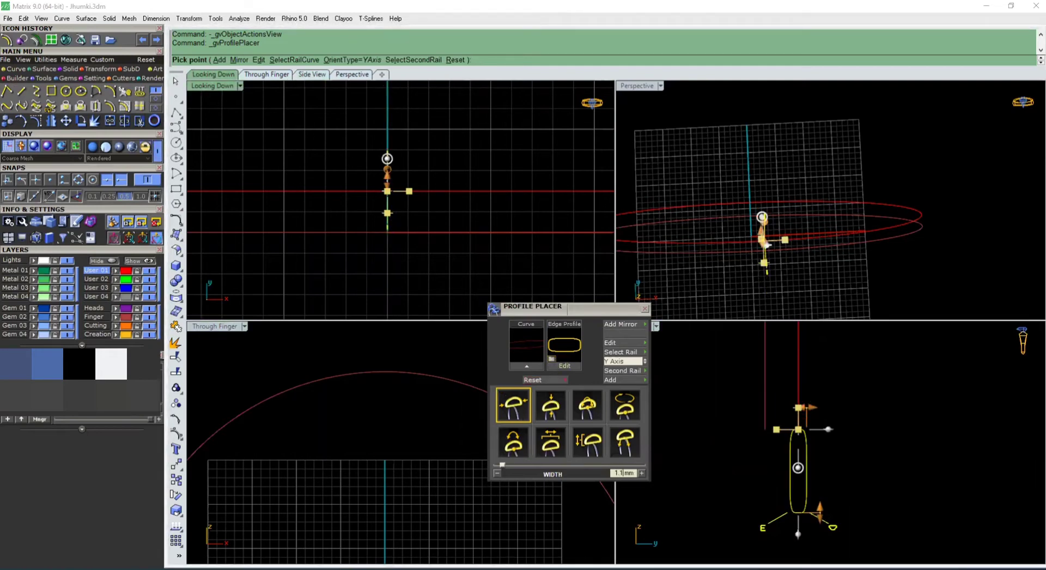
click(550, 407)
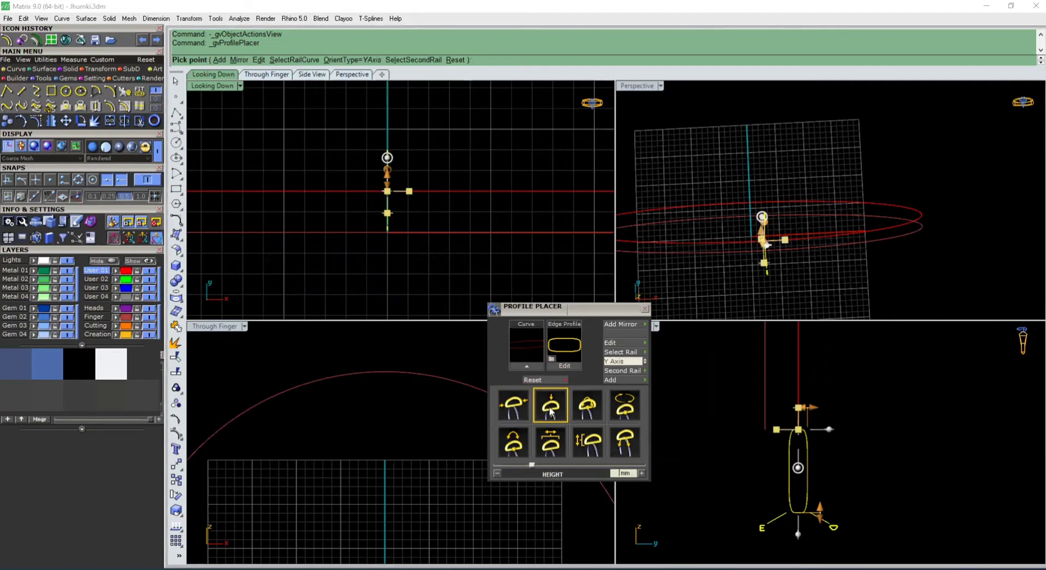
text(1.1)
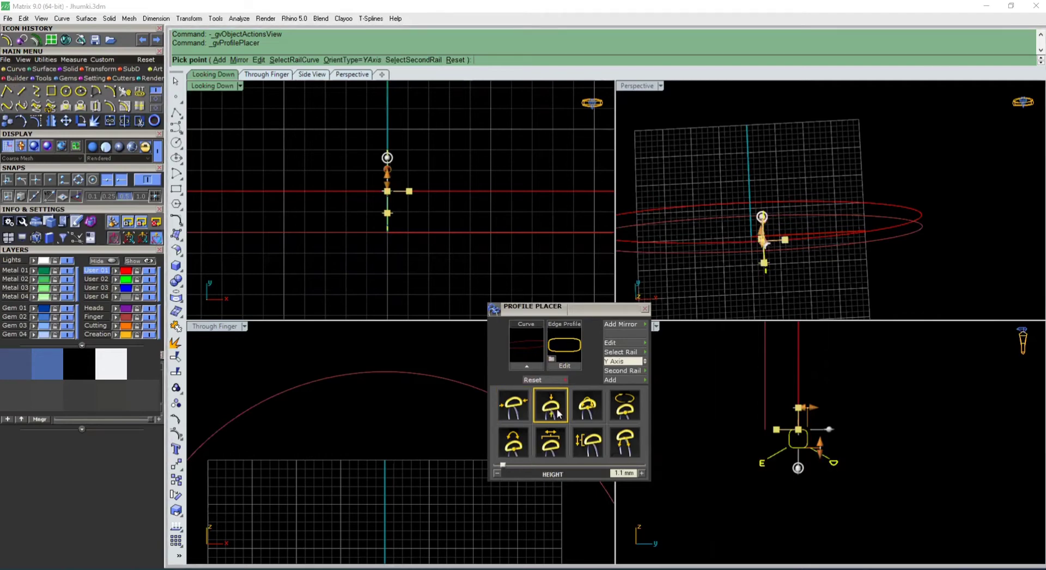
right_click(866, 425)
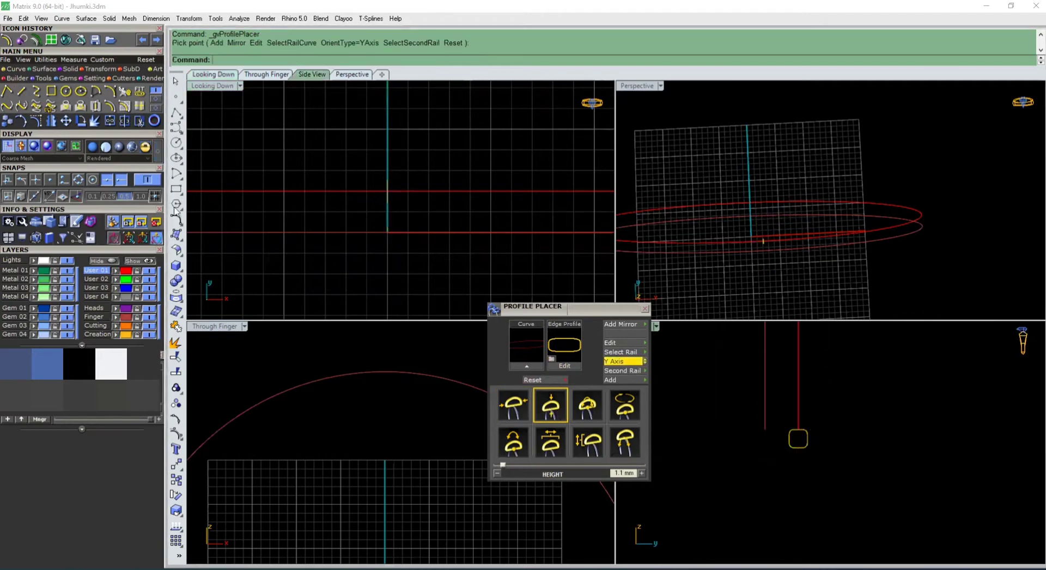
Sweep the rounded-rectangle profile along the offset curve with Sweep 1 to form the band
click(44, 69)
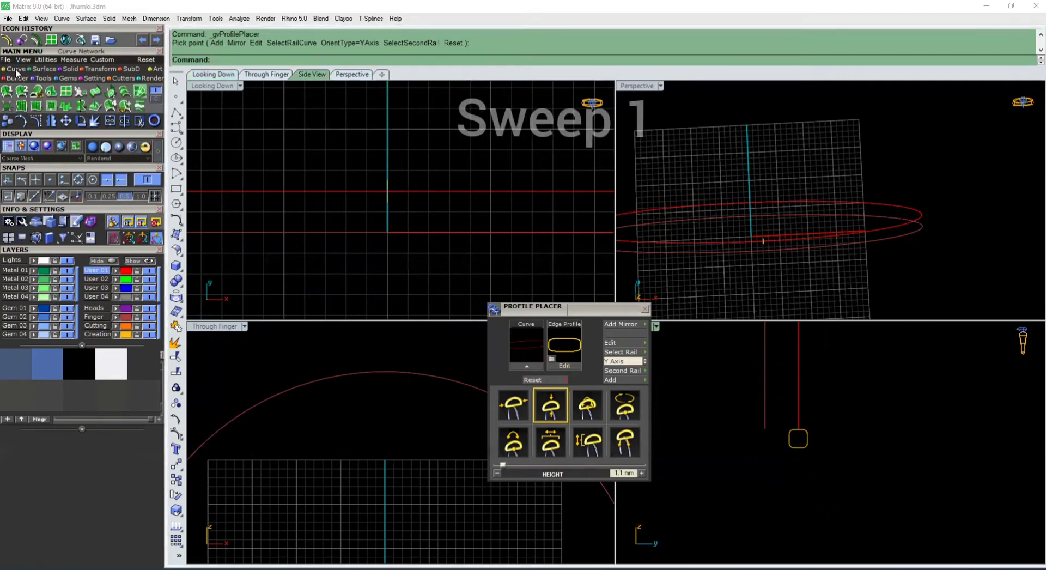
click(7, 91)
drag(430, 142, 389, 203)
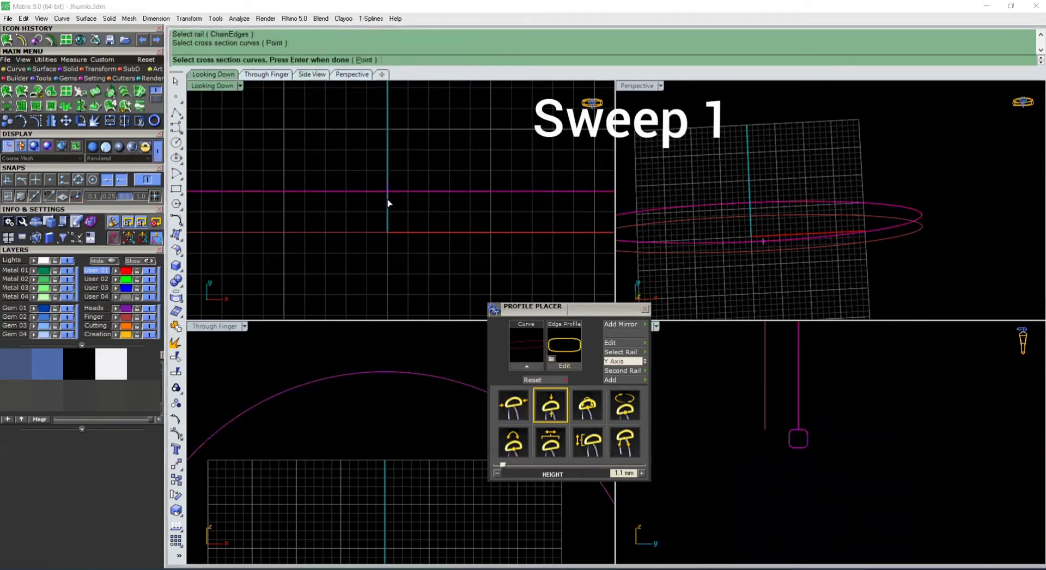
key(Return)
key(Return)
key(Return)
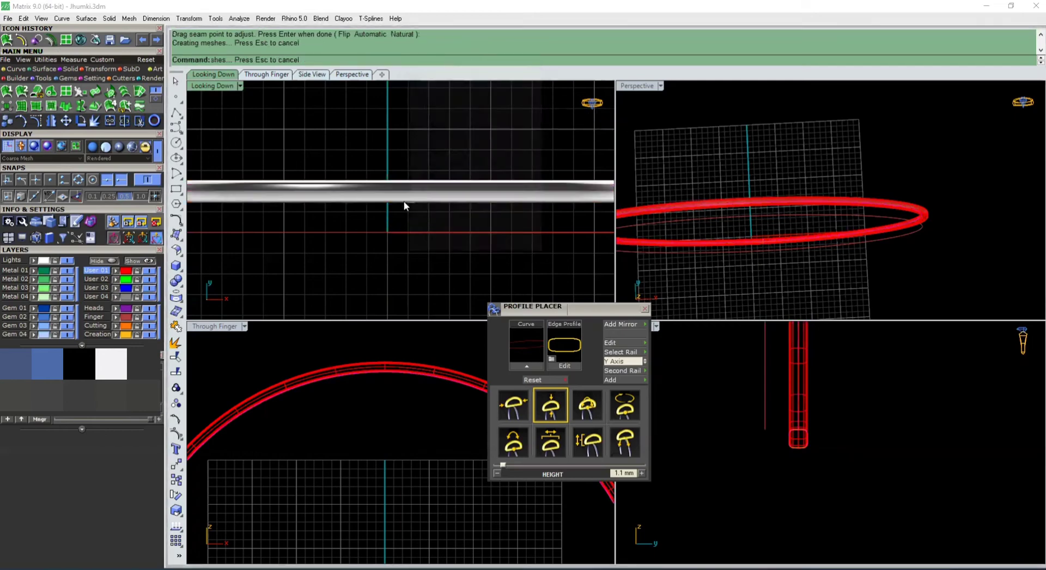
Display the Looking Down view as wireframe and assign the swept band to the Metal 01 layer
click(233, 85)
click(272, 26)
click(259, 180)
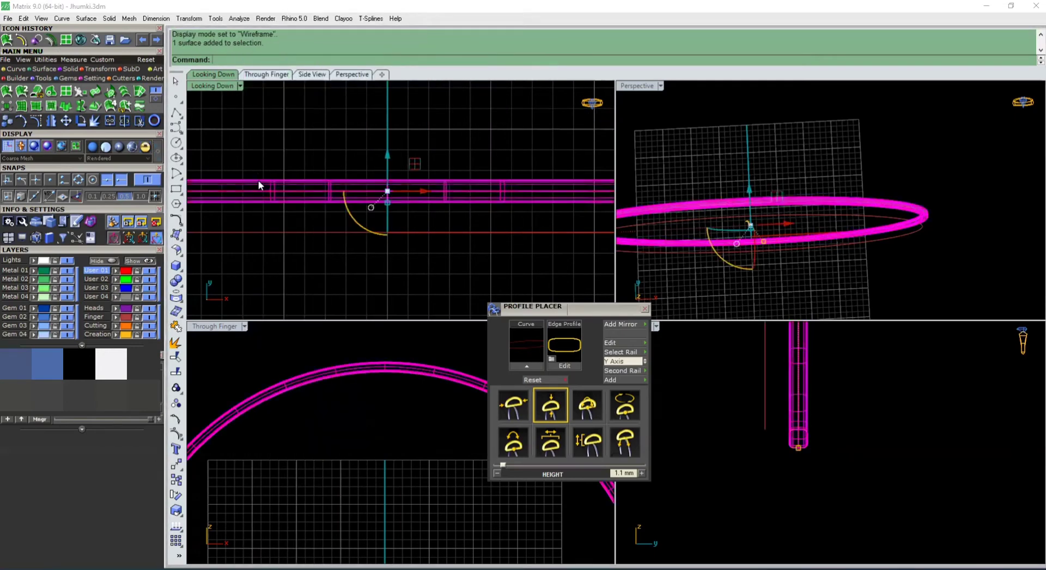
click(45, 271)
click(410, 116)
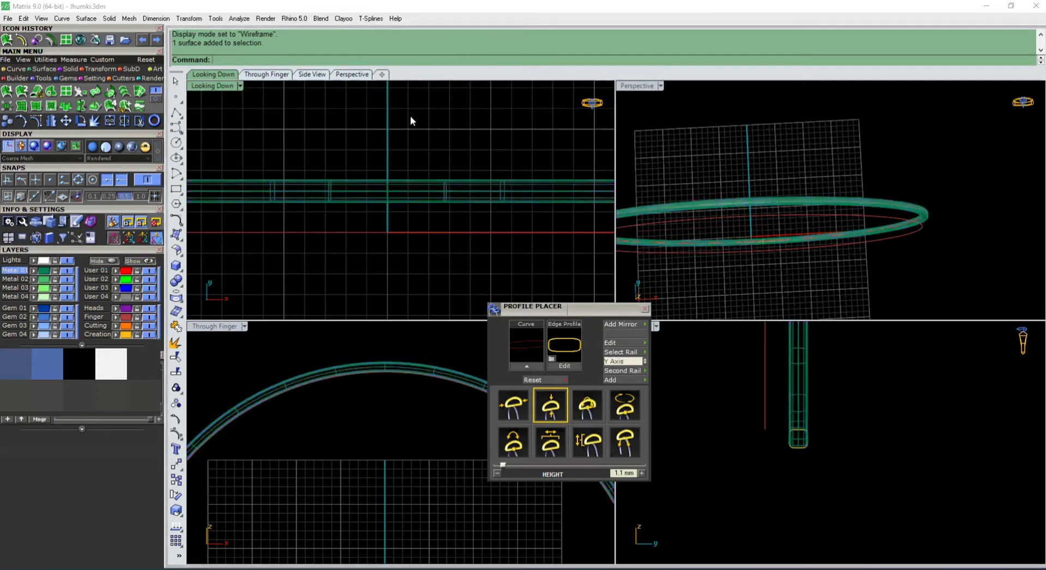
Move the band's rail curve slightly in the positive Y direction so the swept band follows
click(404, 192)
click(435, 215)
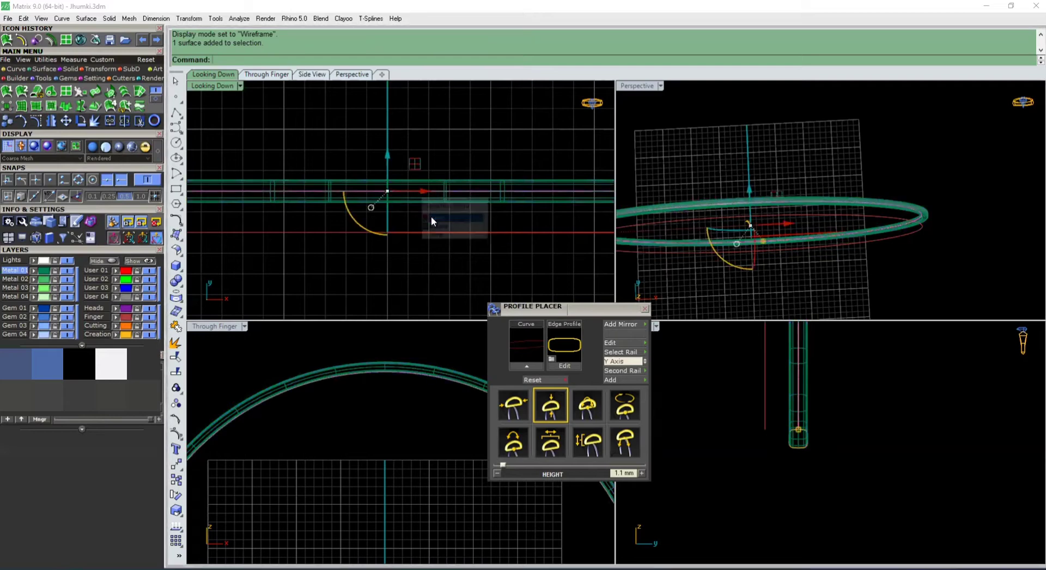
drag(390, 164, 390, 158)
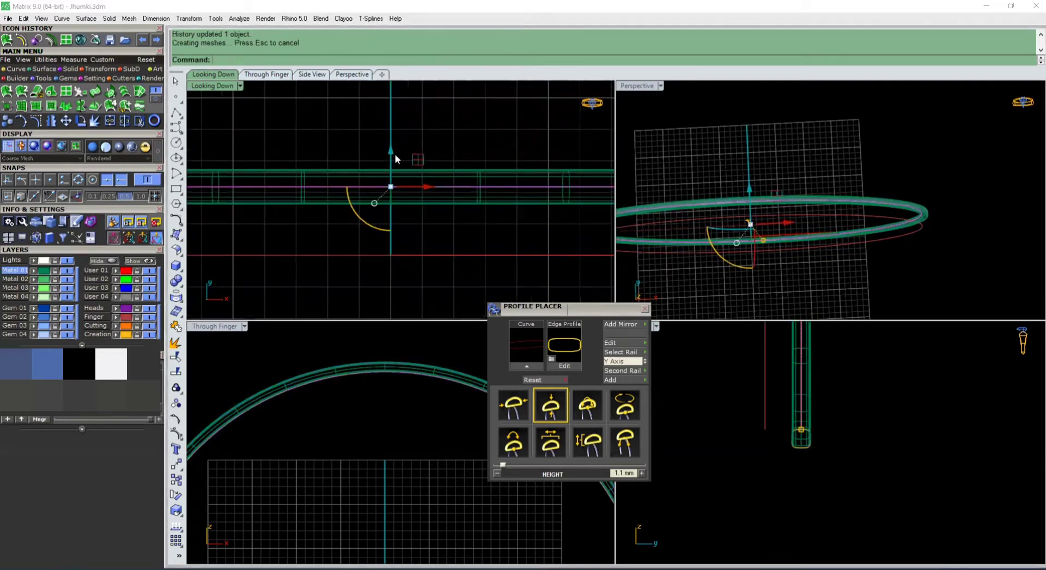
click(434, 146)
scroll(434, 145, down, 3)
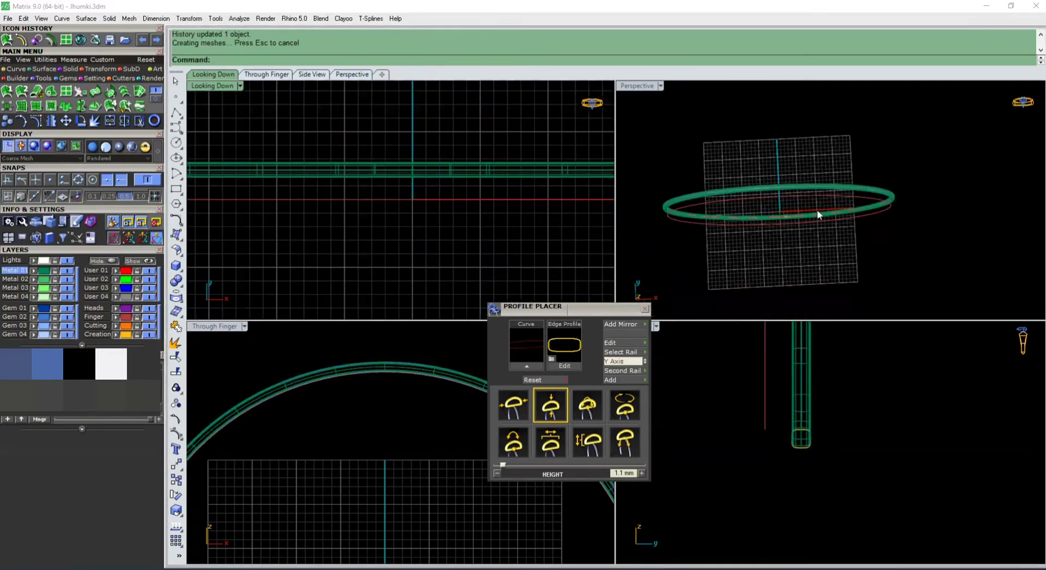
mouse_move(789, 172)
right_down()
mouse_move(949, 175)
mouse_move(773, 169)
right_up()
scroll(381, 362, up, 3)
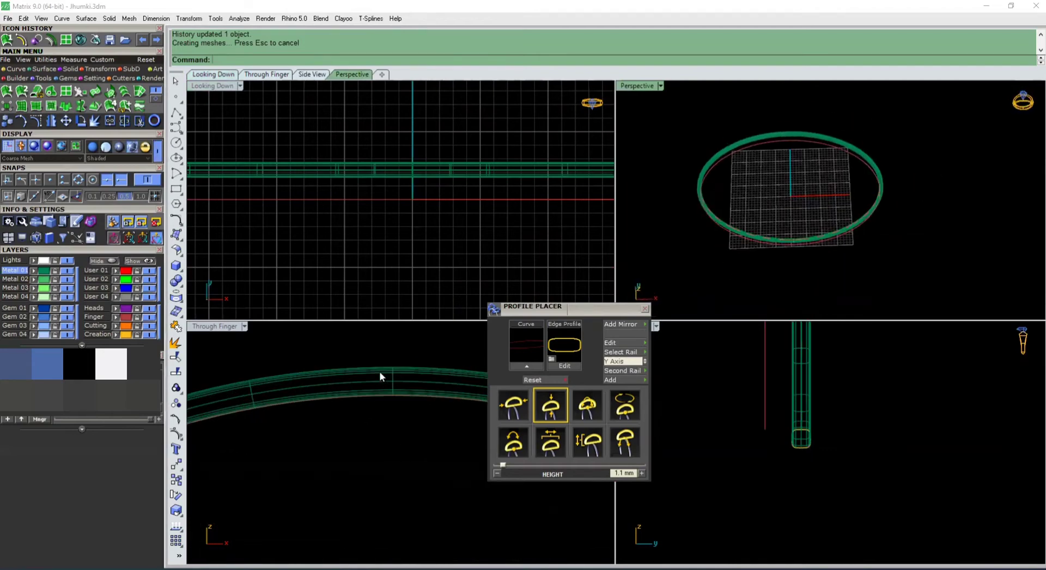
Start an offset of the band's rail curve in the Through Finger view with a distance of 7 mm
click(376, 403)
click(463, 168)
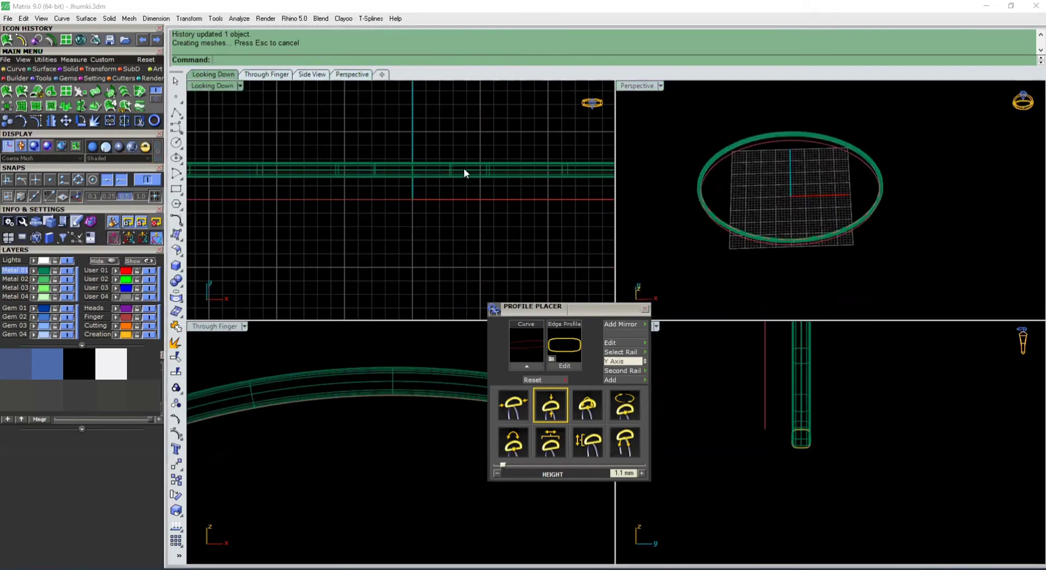
click(463, 168)
click(492, 198)
scroll(371, 447, down, 2)
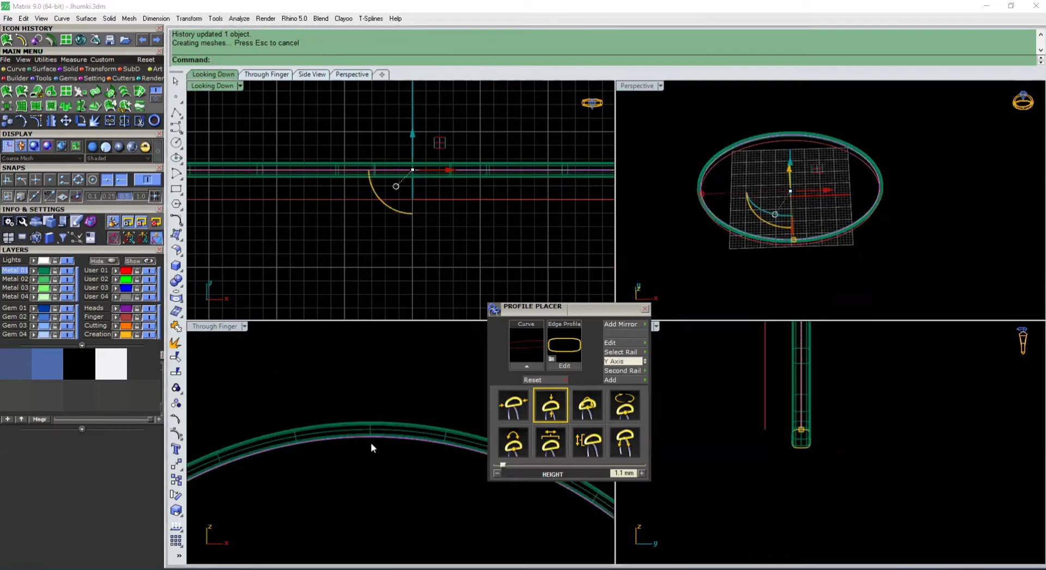
scroll(383, 390, down, 2)
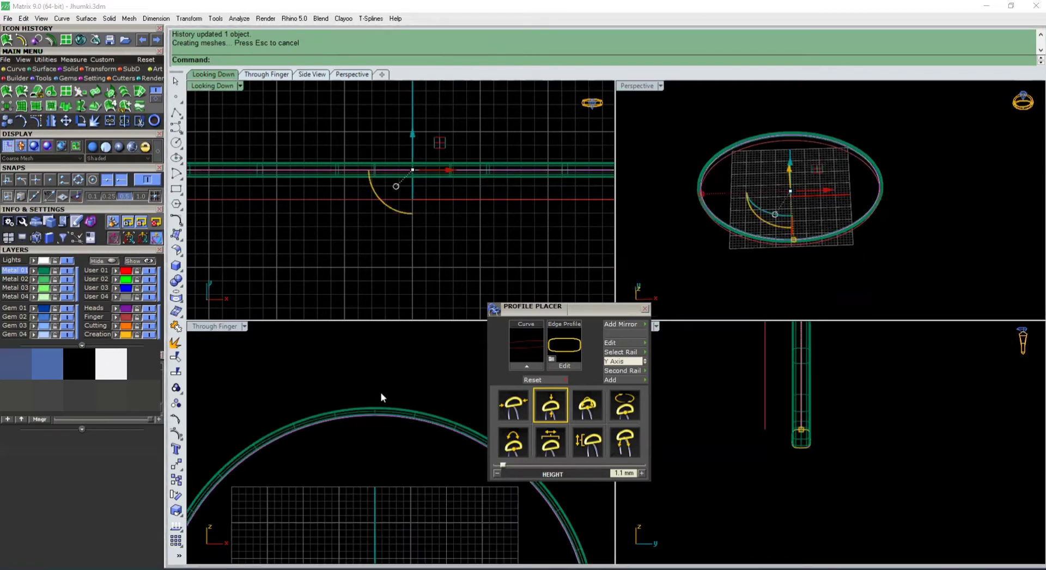
scroll(373, 448, down, 2)
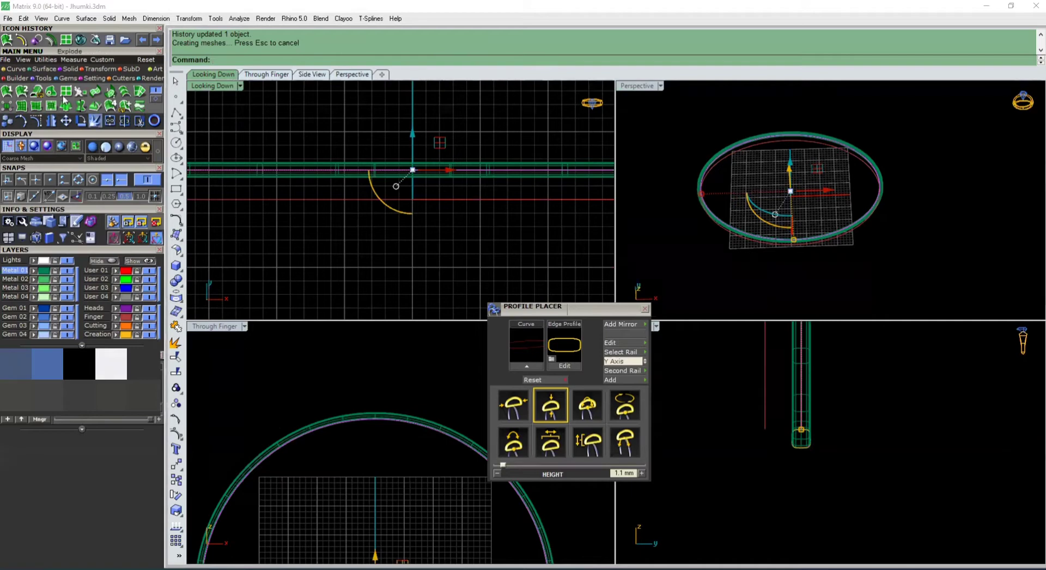
click(15, 69)
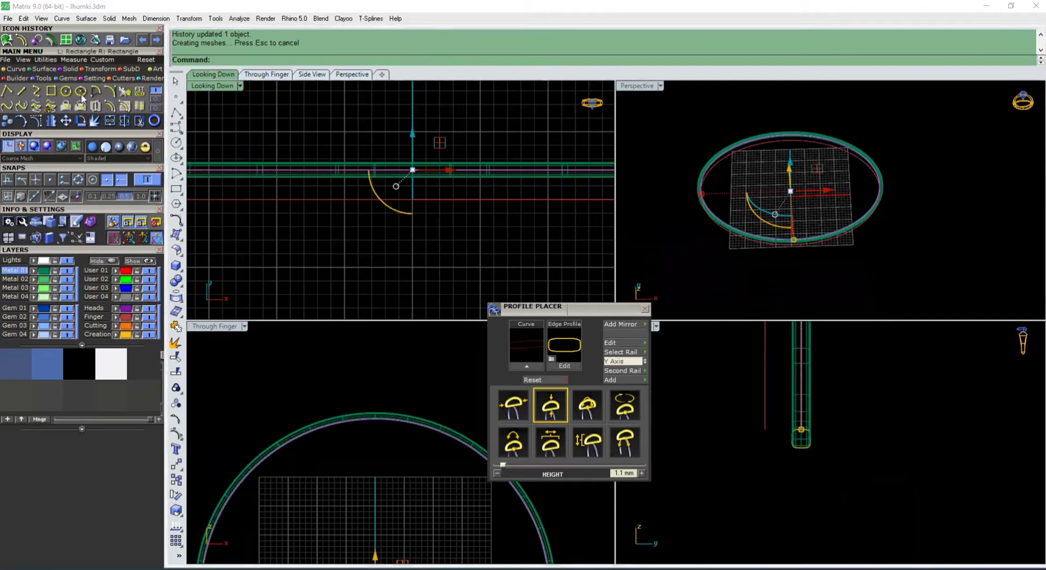
click(112, 108)
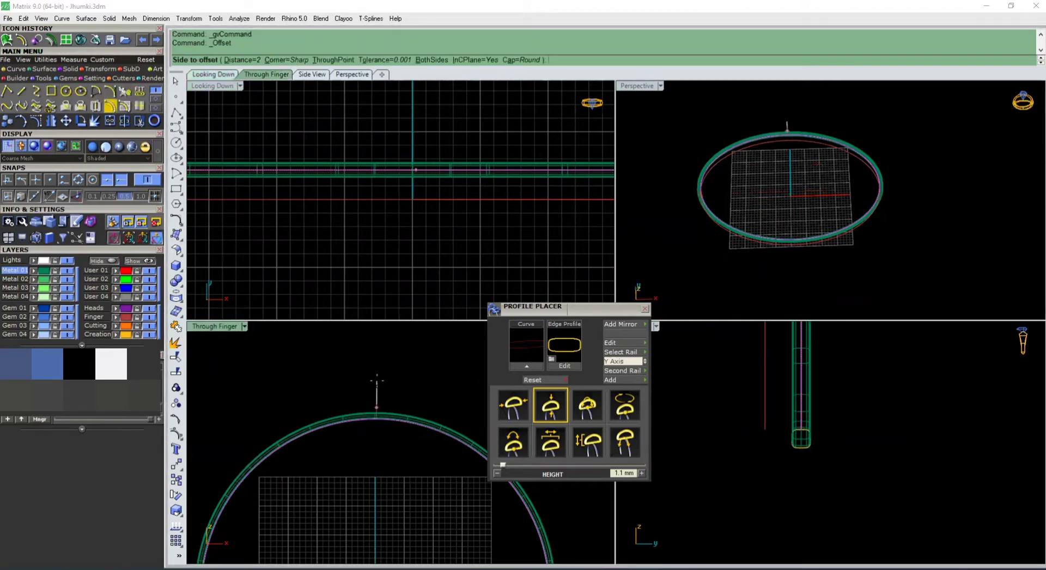
text(7)
key(Return)
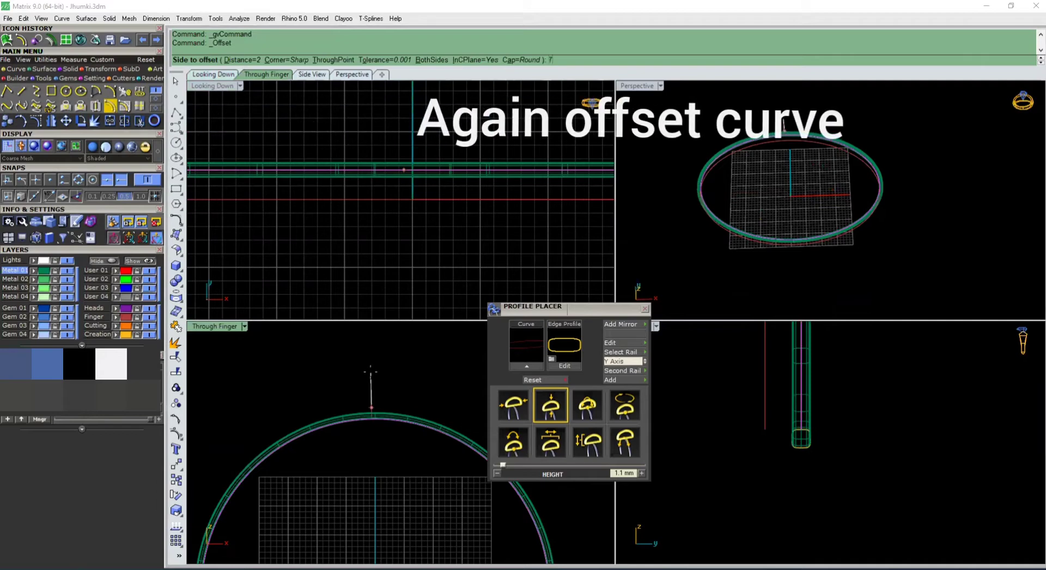
Offset the band's rail curve outward by 6 mm in the Through Finger view
scroll(372, 375, down, 5)
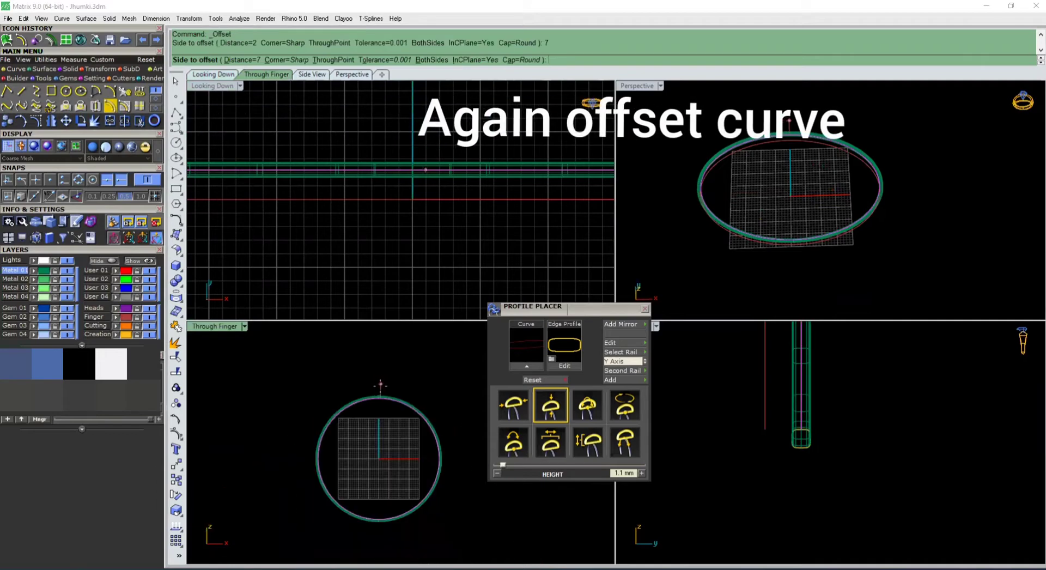
scroll(380, 386, up, 6)
text(5)
key(Return)
text(5)
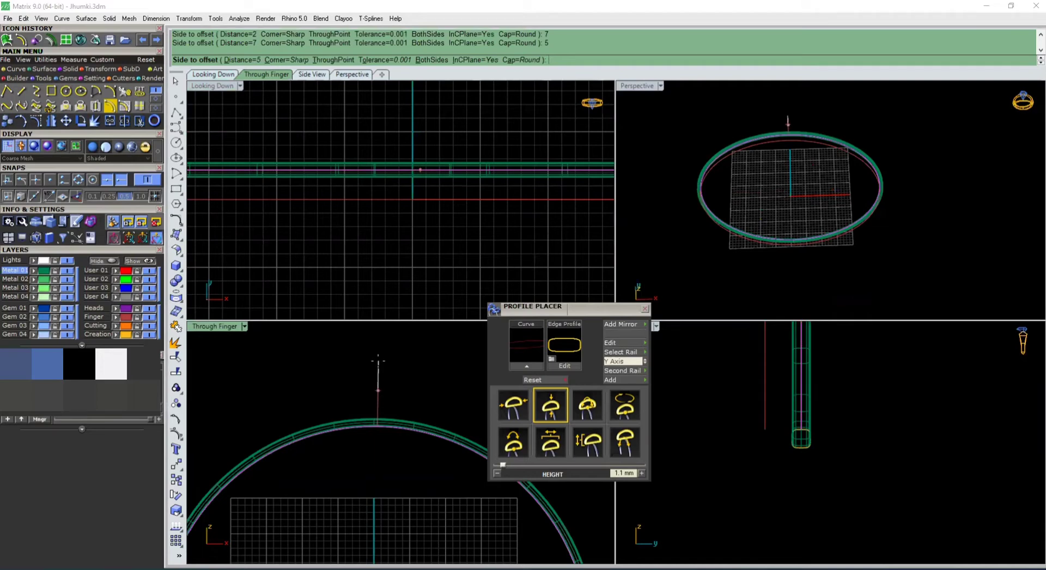
scroll(375, 381, up, 2)
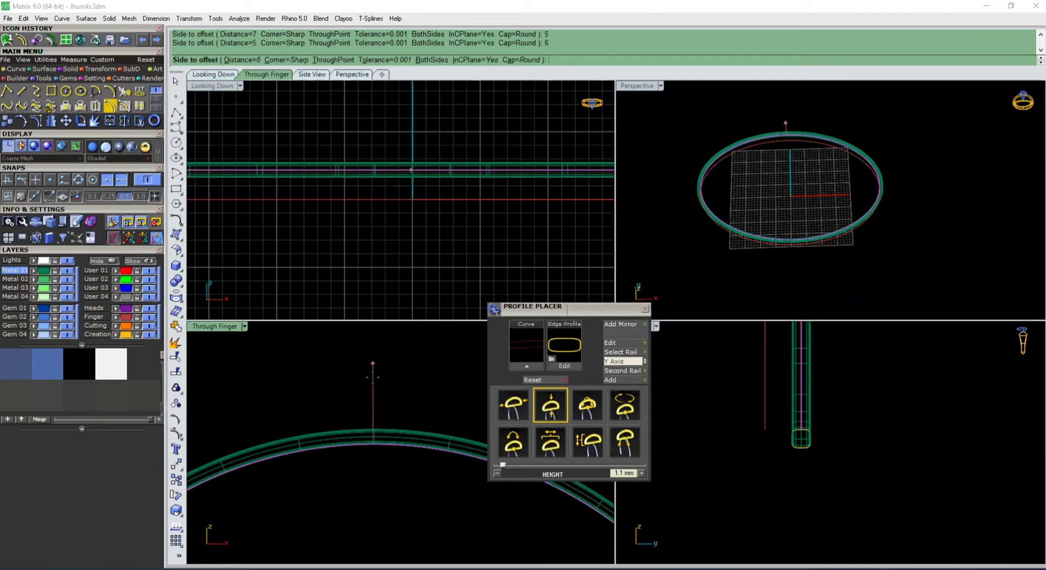
click(372, 377)
scroll(374, 381, down, 5)
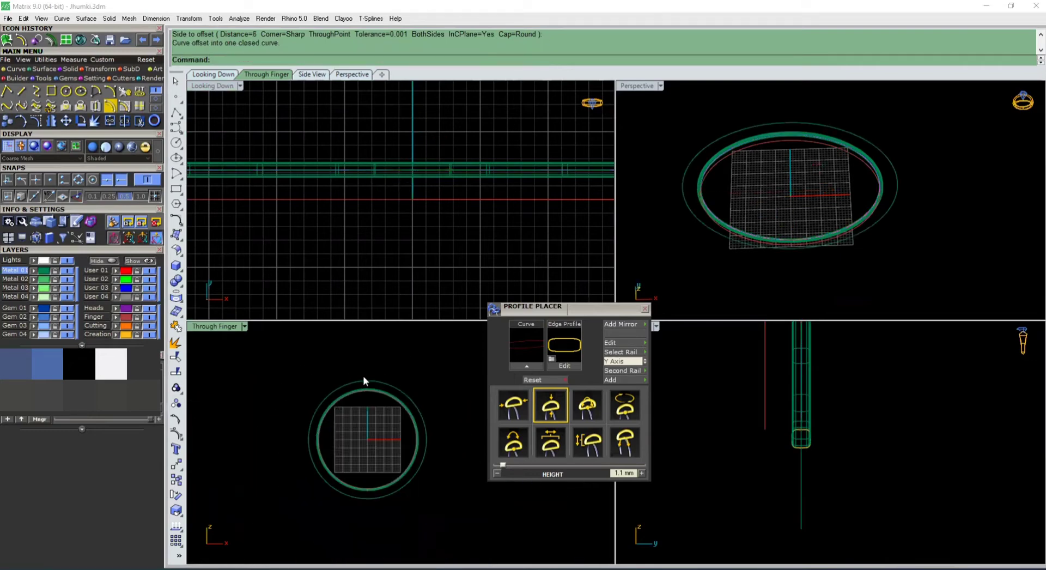
scroll(363, 380, up, 5)
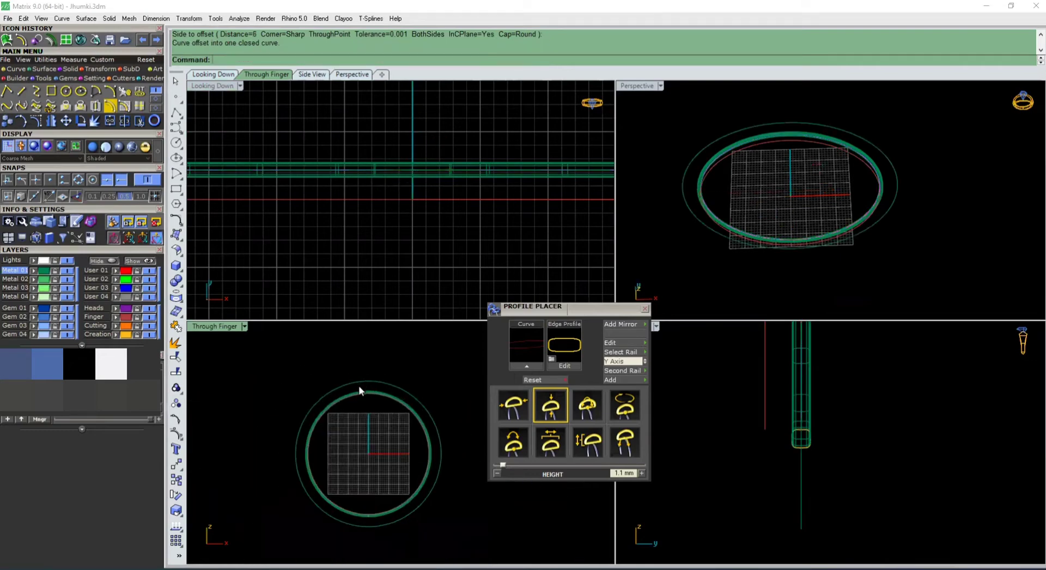
Measure the vertical gap between the offset curve and the band's outer edge, and remove the dimension
click(73, 60)
click(82, 89)
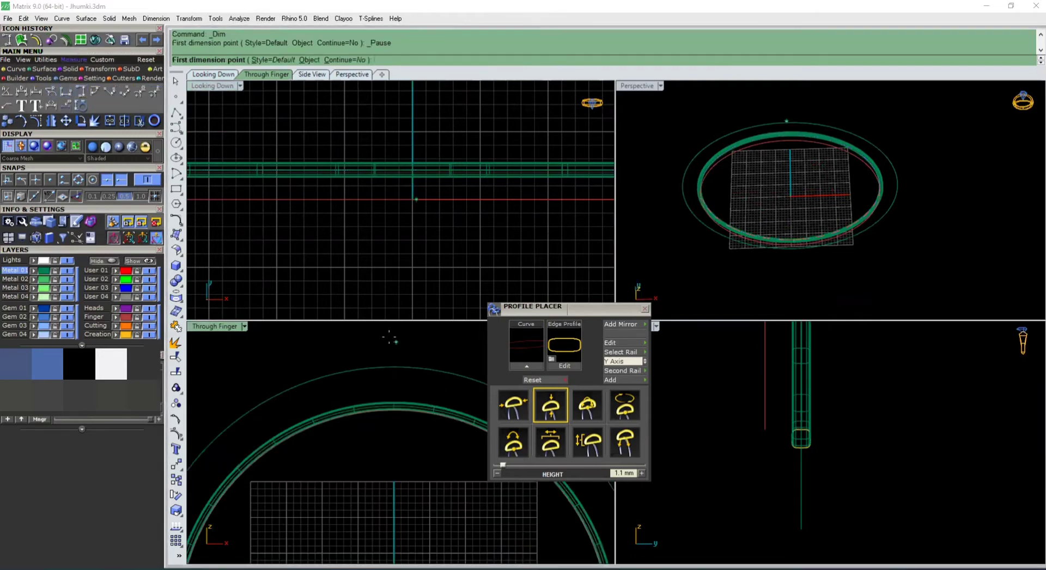
click(393, 368)
scroll(392, 387, up, 5)
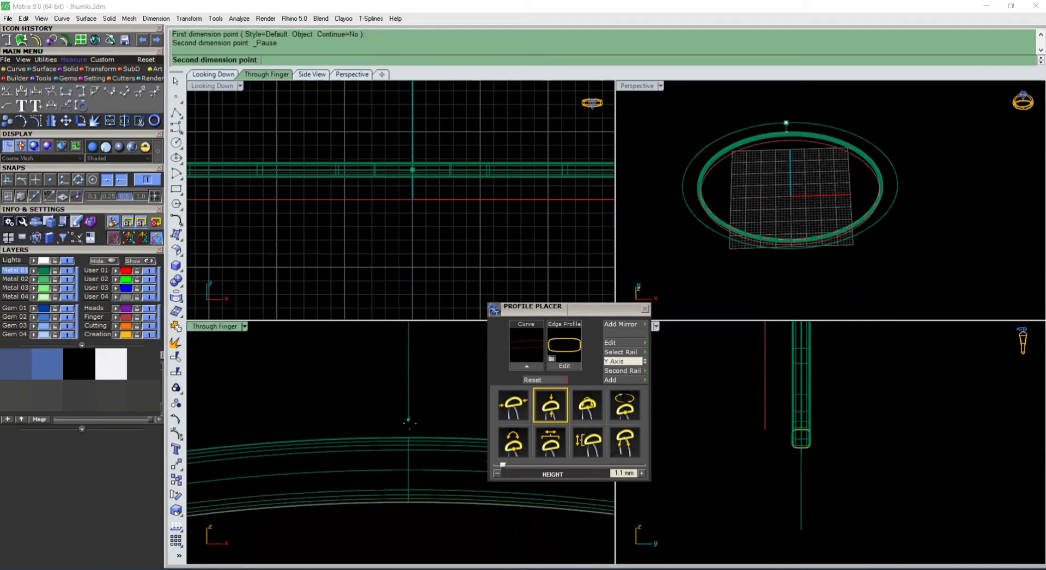
click(414, 438)
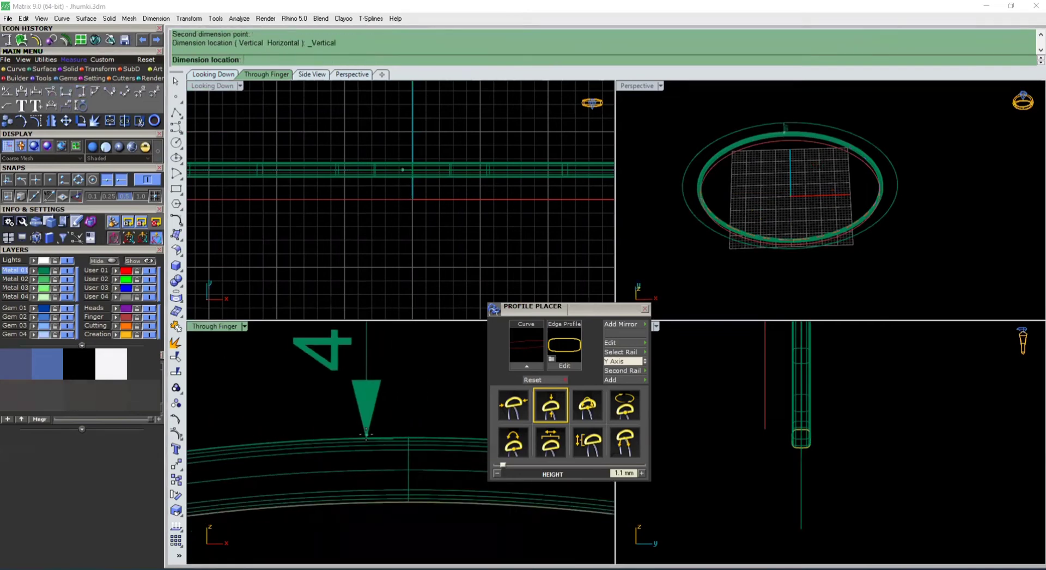
scroll(425, 425, down, 5)
click(444, 414)
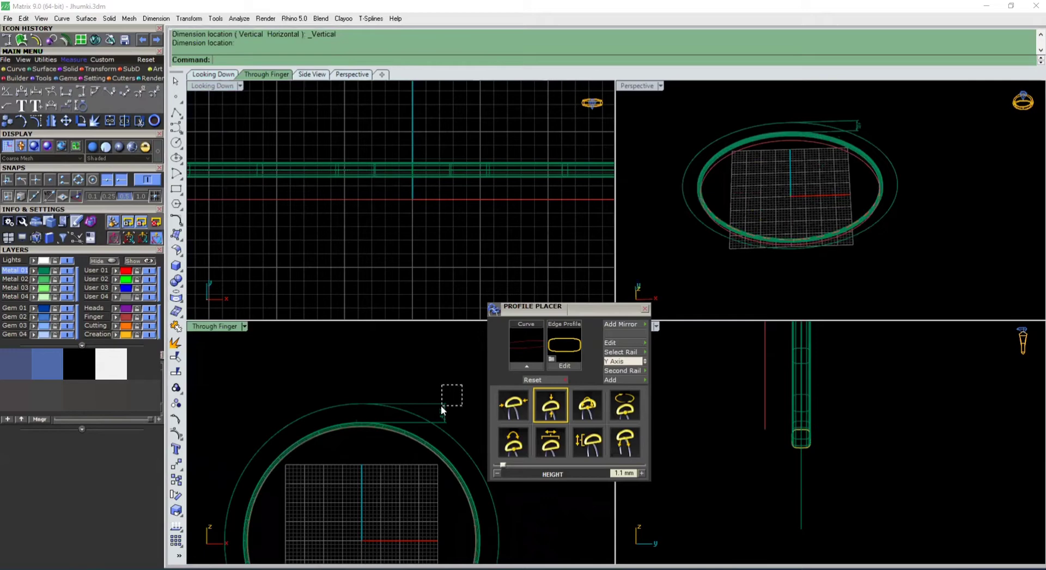
click(441, 410)
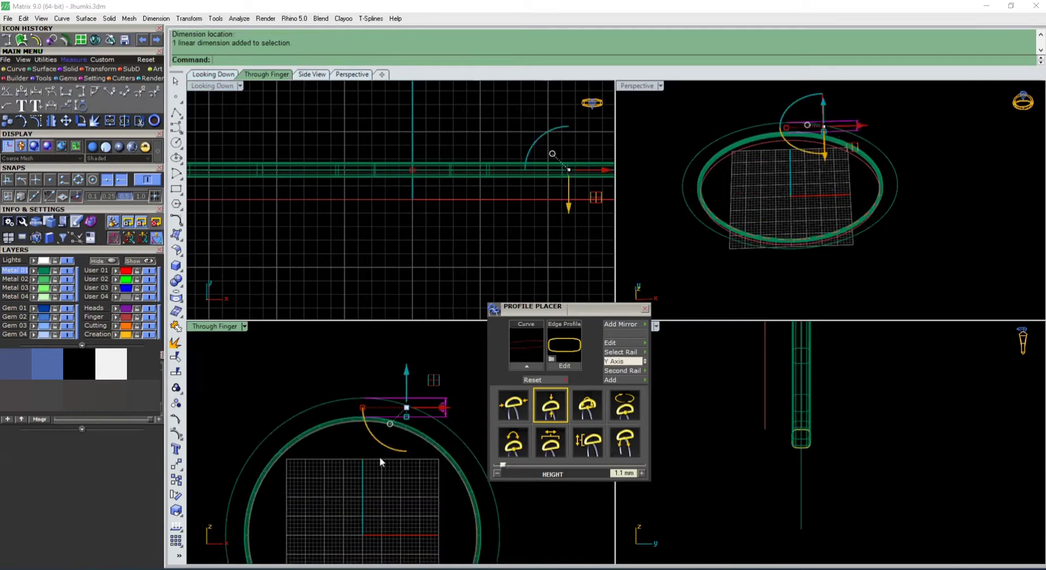
key(Delete)
Delete the outer 6 mm offset curve around the band
scroll(367, 446, up, 3)
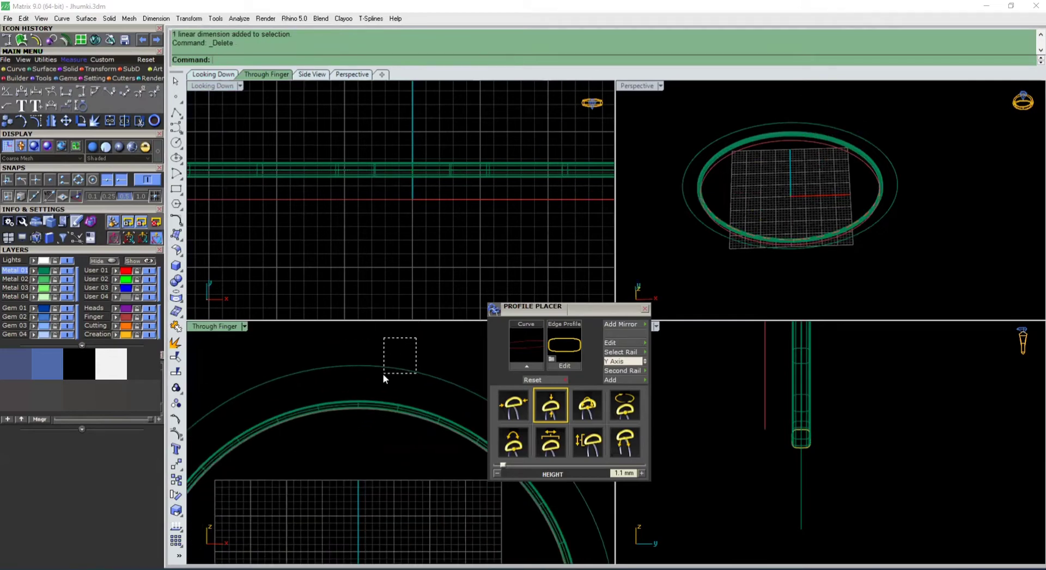
drag(382, 374, 382, 377)
scroll(343, 497, up, 7)
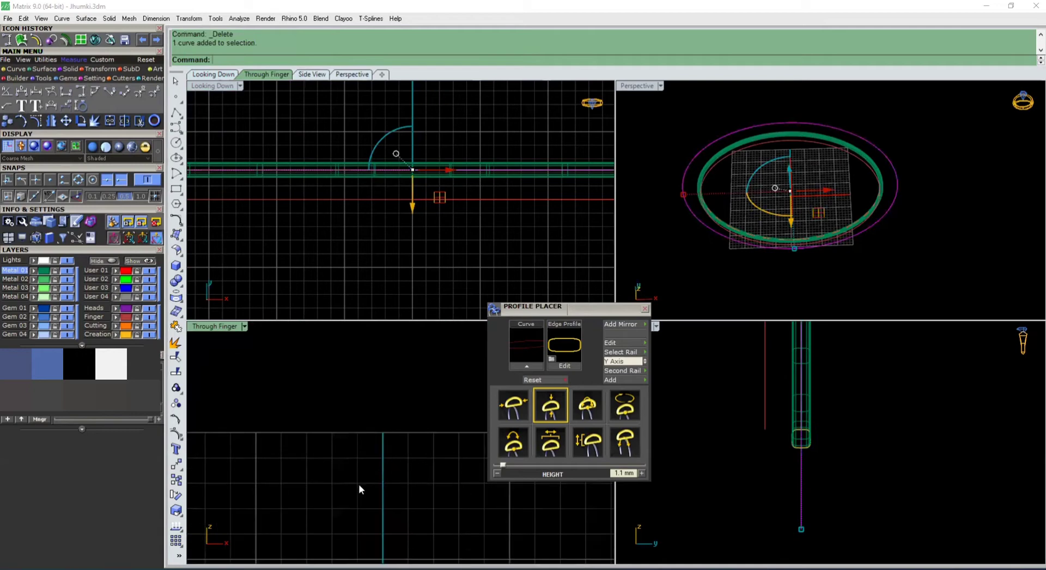
scroll(365, 455, down, 5)
key(Delete)
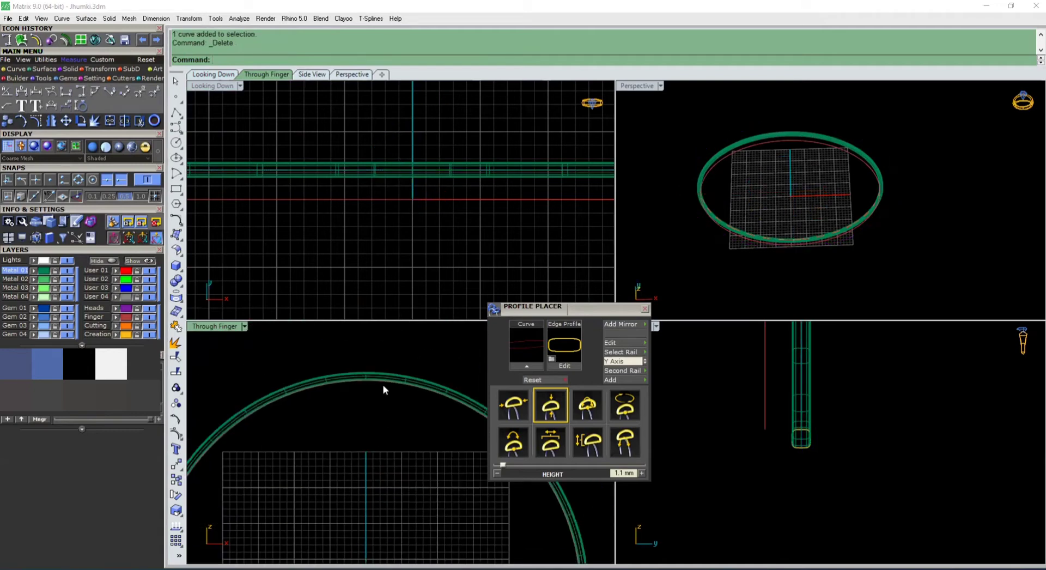
Offset the band's rail curve outward by 5 mm in the Through Finger view
scroll(423, 163, up, 4)
click(419, 176)
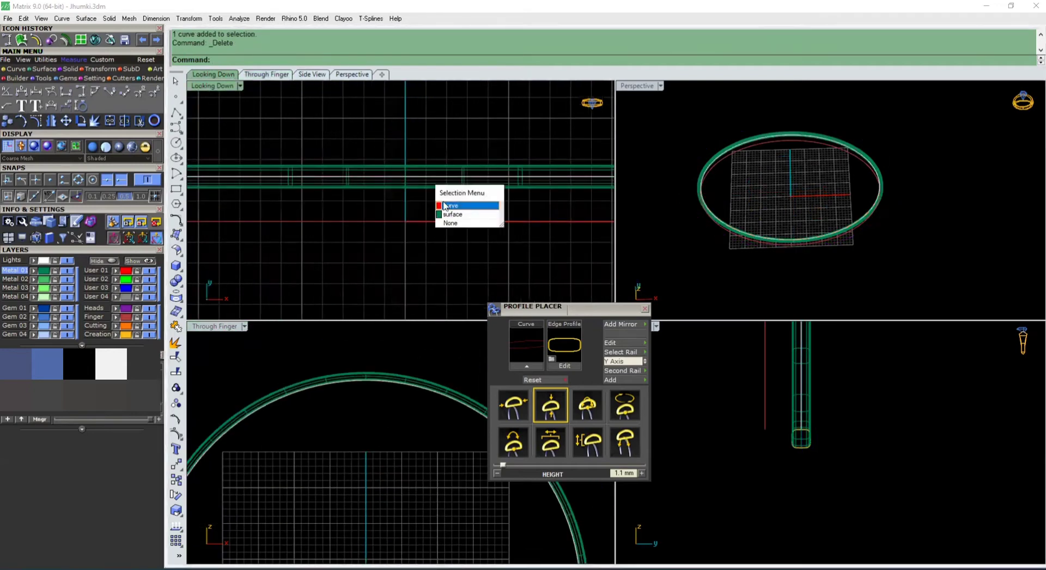
click(445, 205)
click(37, 41)
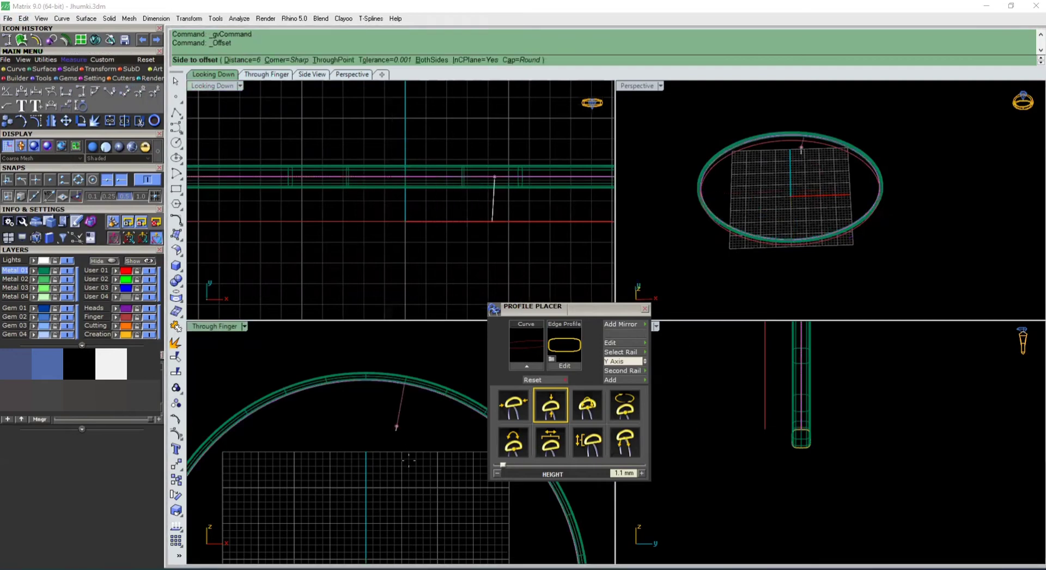
scroll(398, 451, down, 6)
scroll(388, 406, up, 3)
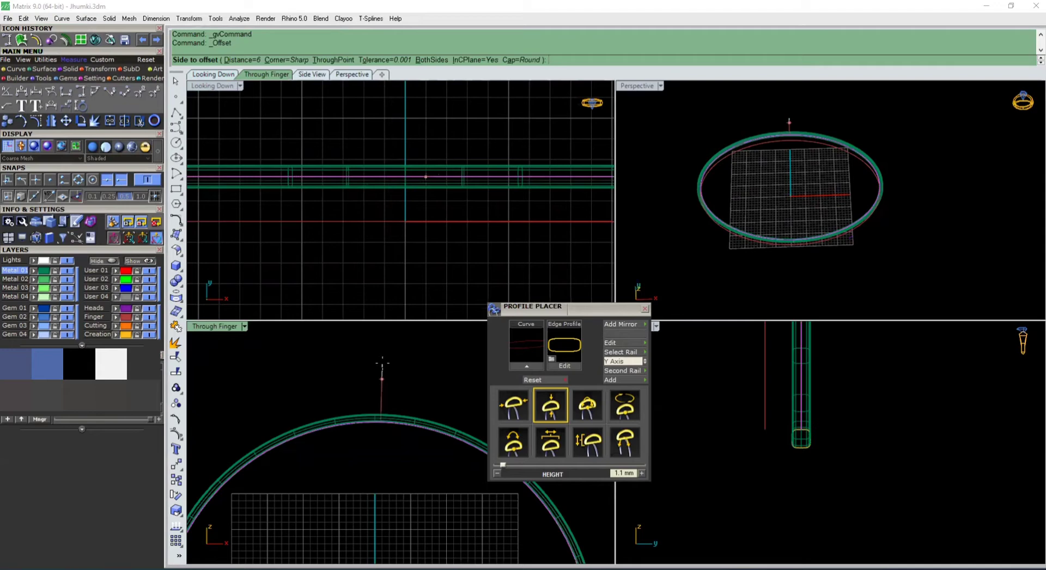
text(4.5)
key(Return)
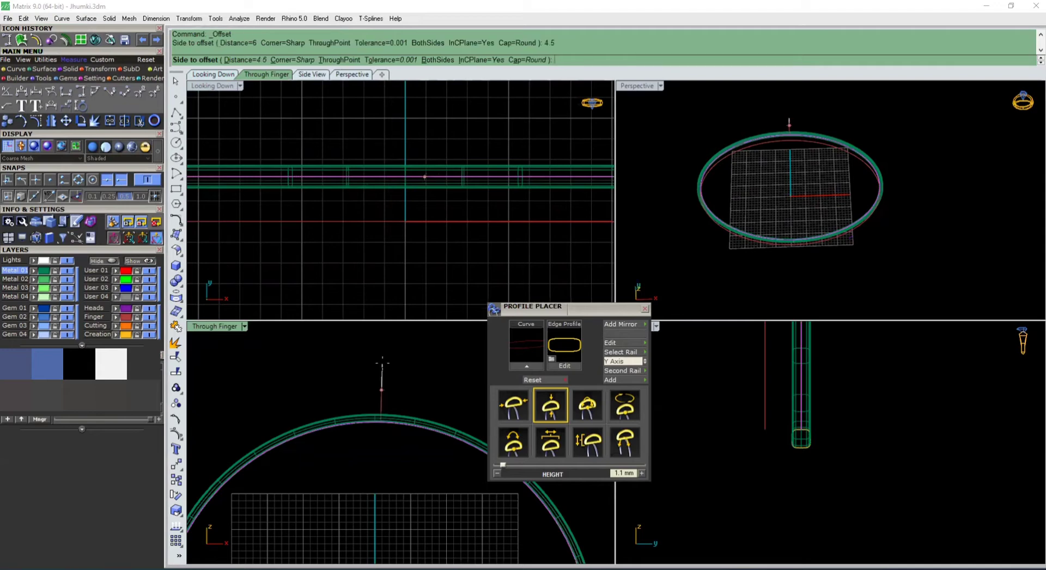
scroll(381, 376, up, 1)
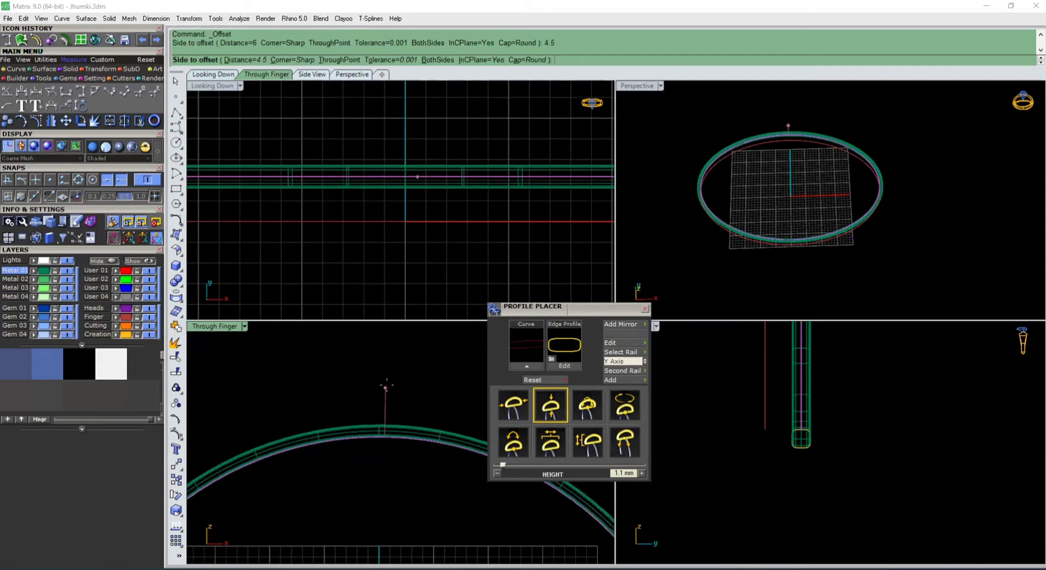
scroll(388, 385, down, 2)
scroll(388, 383, up, 1)
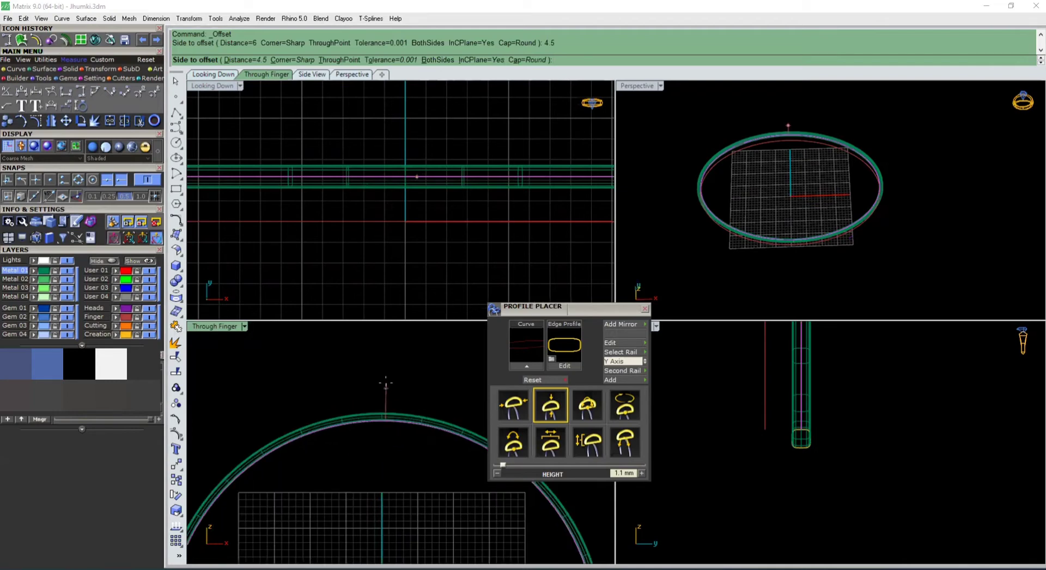
text(5)
key(Return)
click(385, 383)
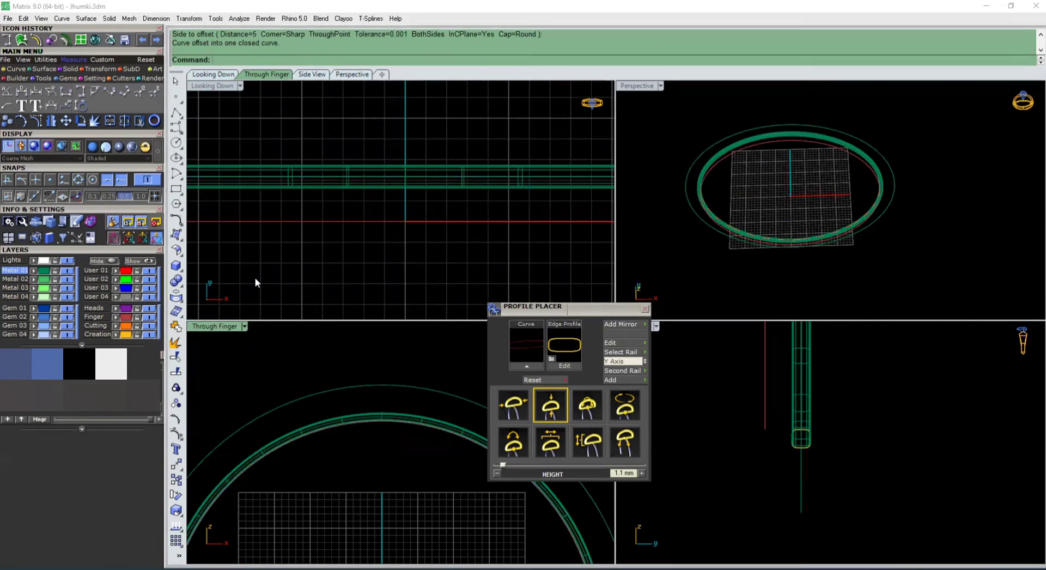
Measure the vertical gap from the new offset curve to the band's outer edge, and delete the dimension
click(6, 39)
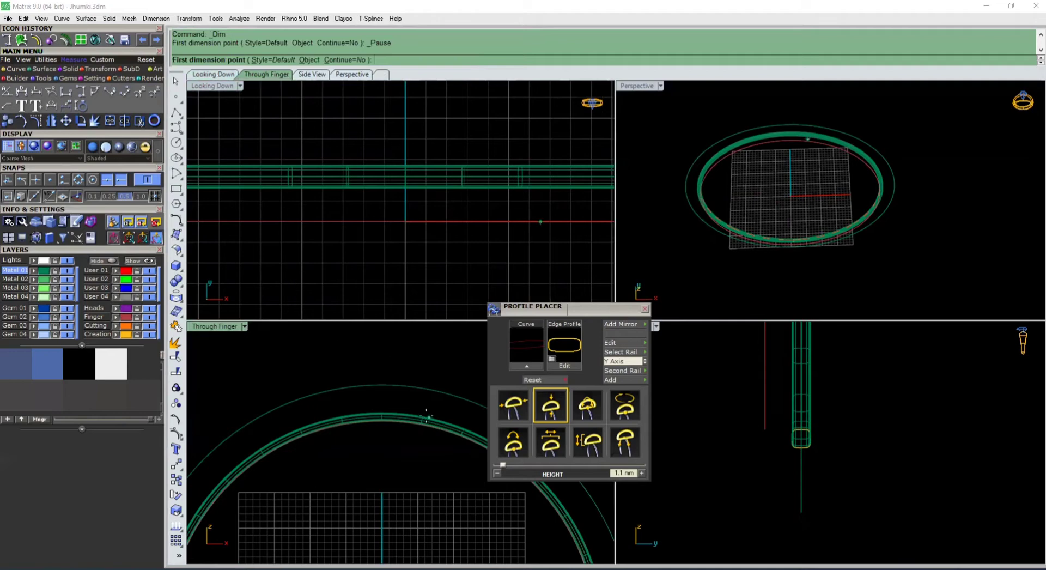
click(382, 386)
scroll(387, 397, up, 14)
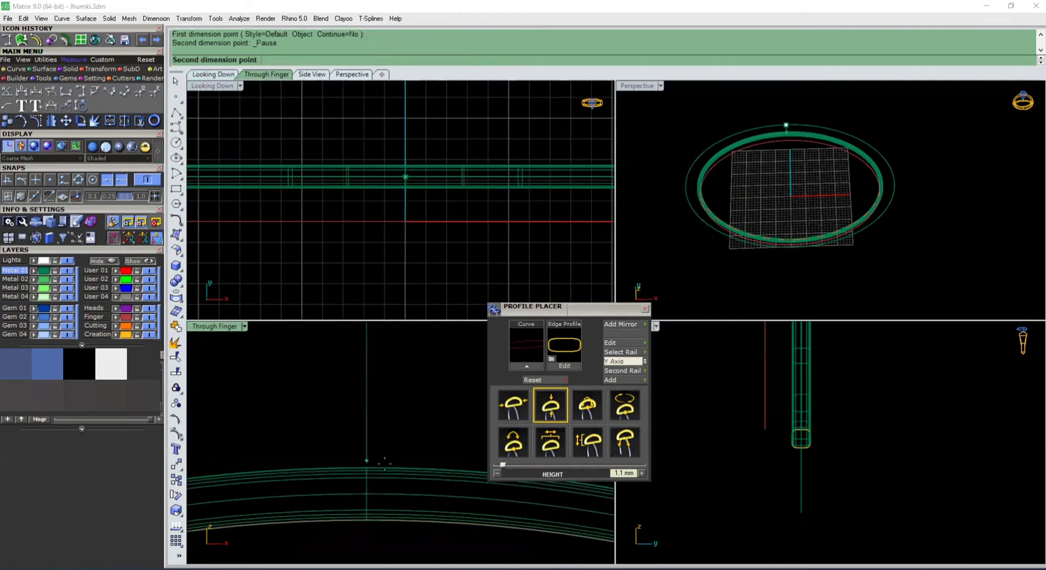
click(386, 467)
scroll(386, 467, down, 10)
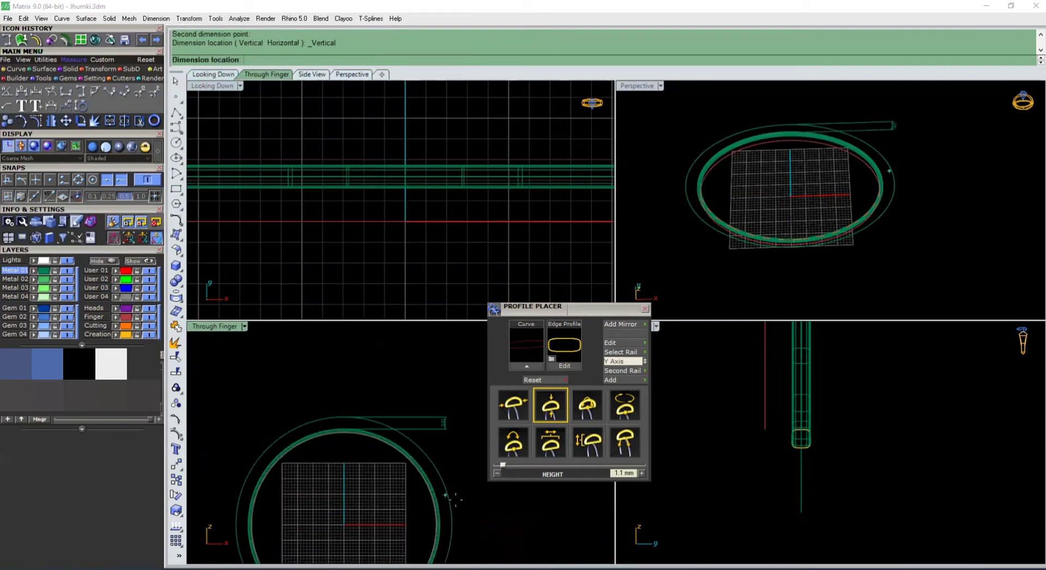
click(436, 425)
click(453, 433)
click(452, 434)
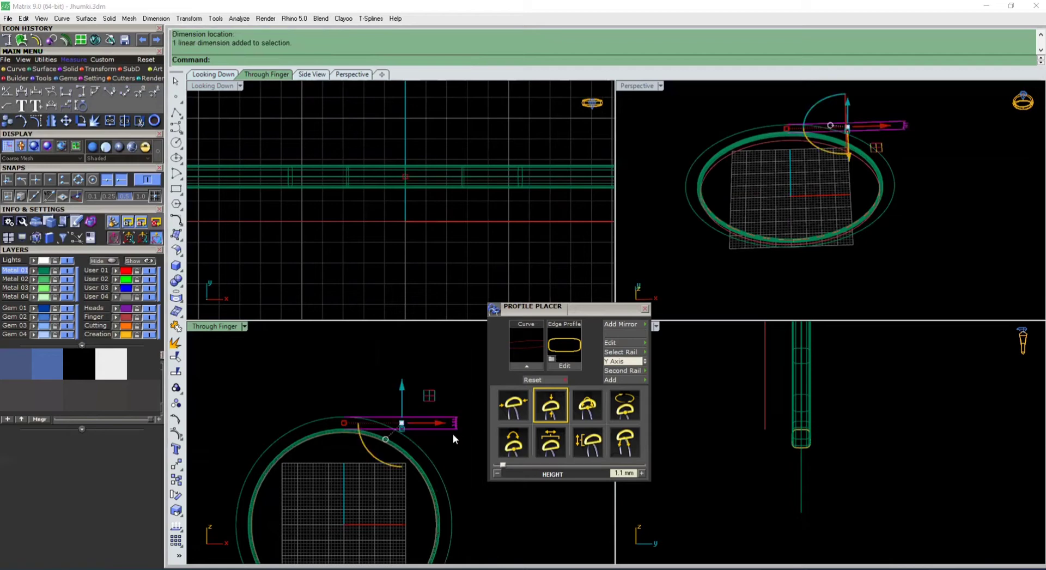
key(Delete)
Add a rounded-rectangle profile to the outer offset curve with Profile Placer and set its width to 1.1 mm
scroll(390, 431, up, 5)
scroll(430, 460, down, 5)
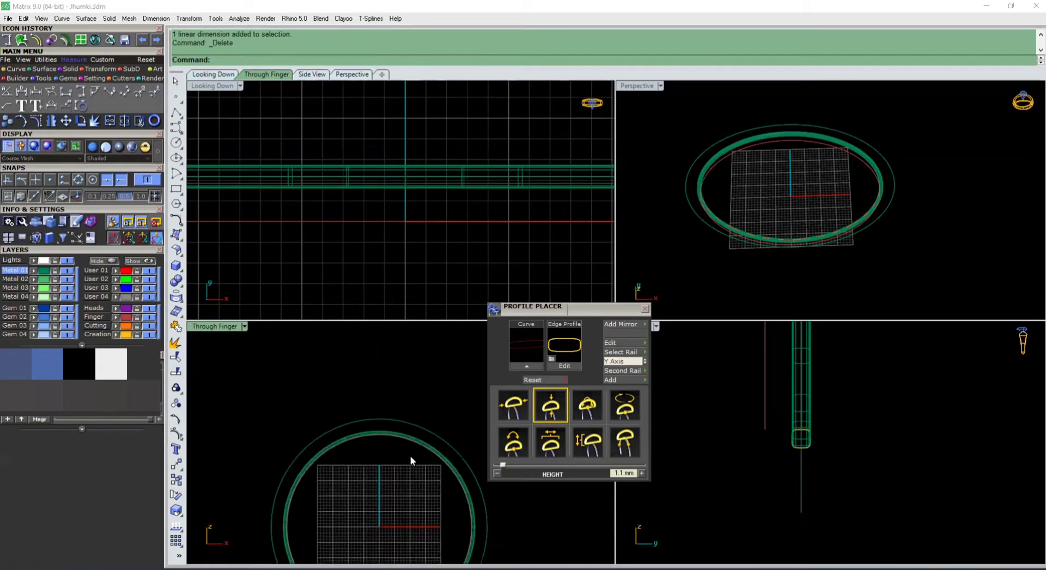
scroll(337, 430, up, 8)
scroll(333, 479, down, 6)
right_drag(346, 436, 374, 457)
click(355, 400)
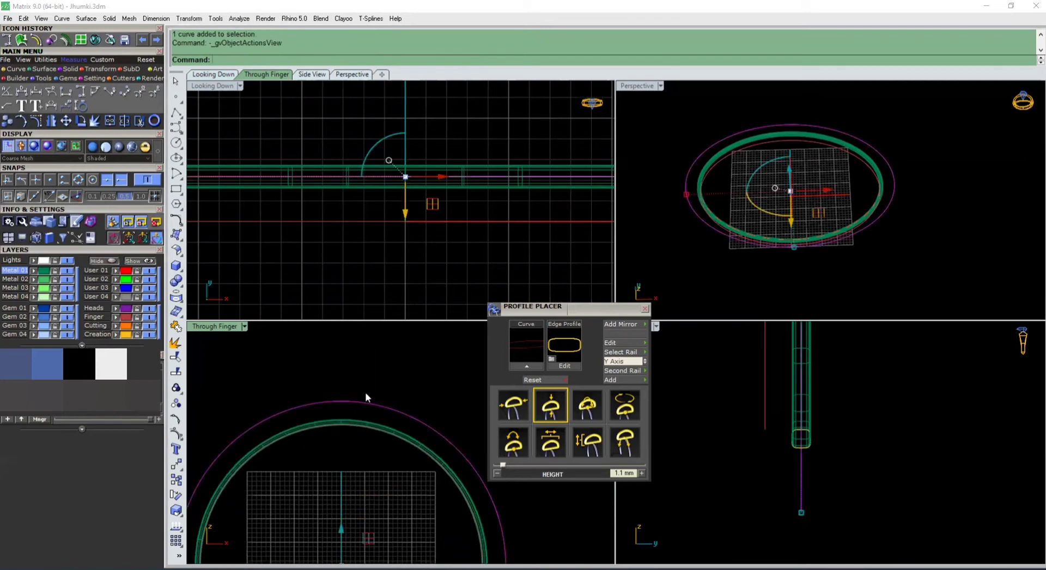
key(F6)
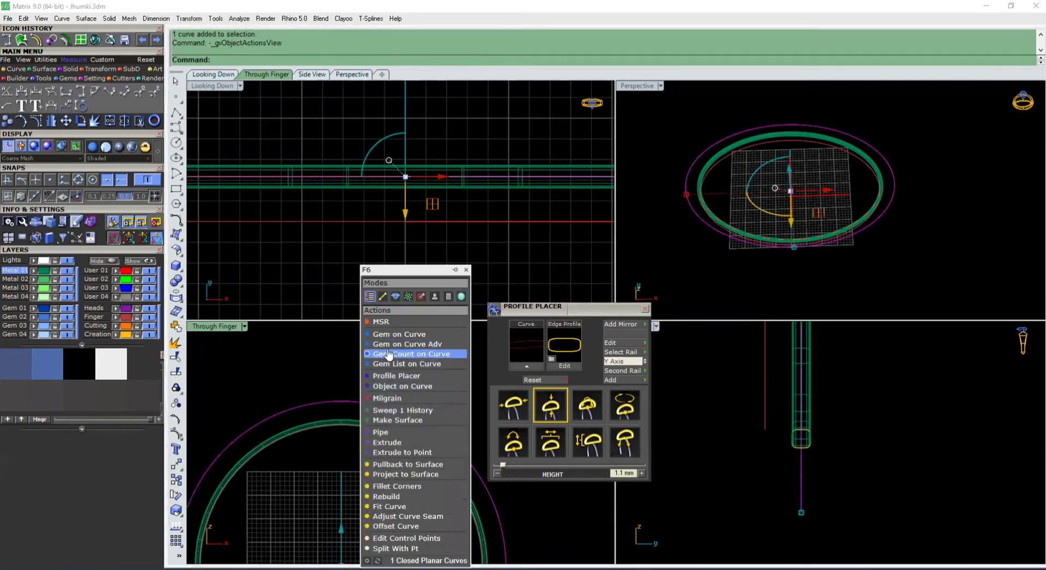
click(390, 376)
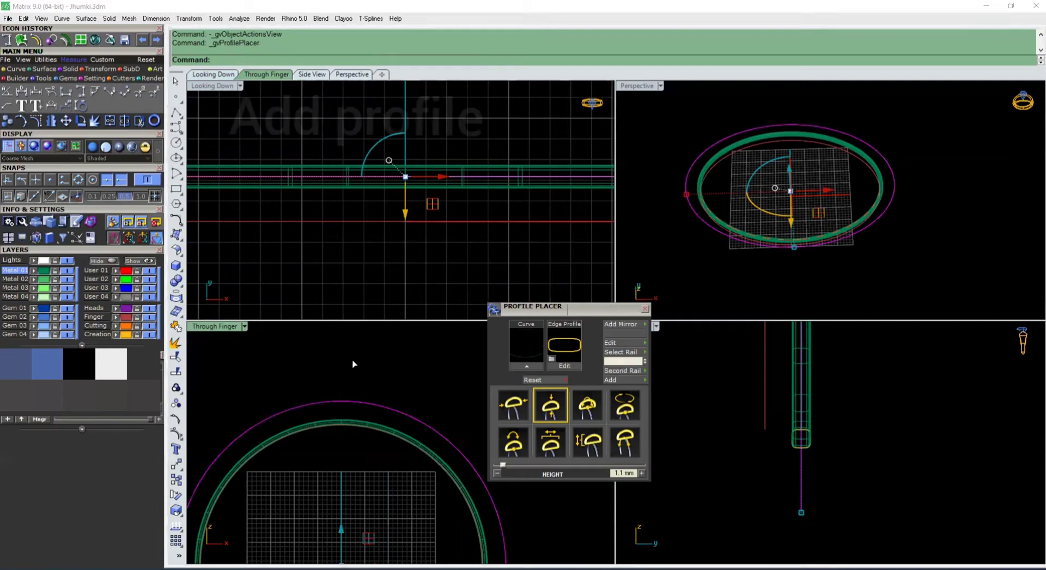
click(527, 410)
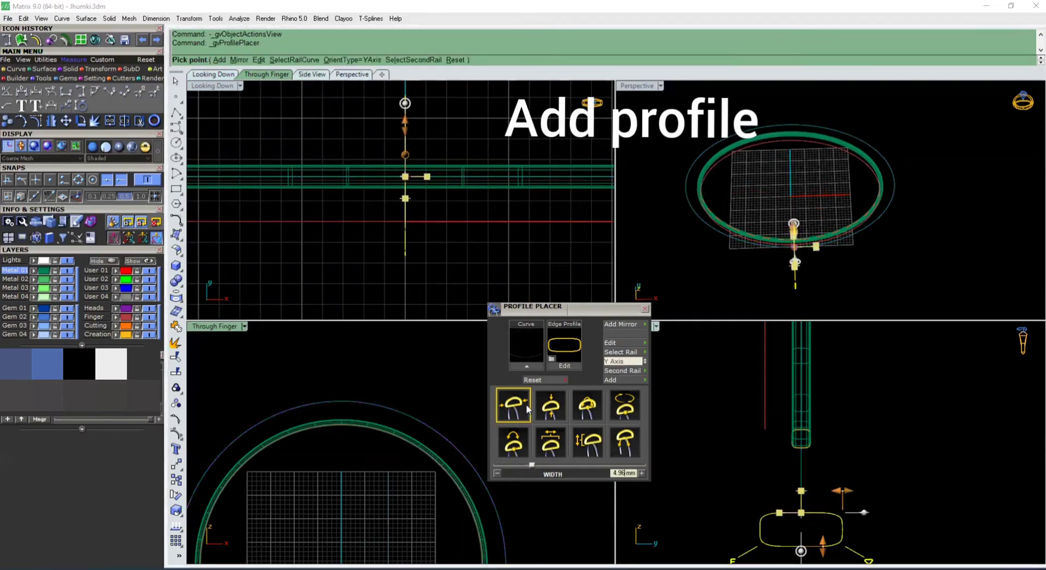
text(1)
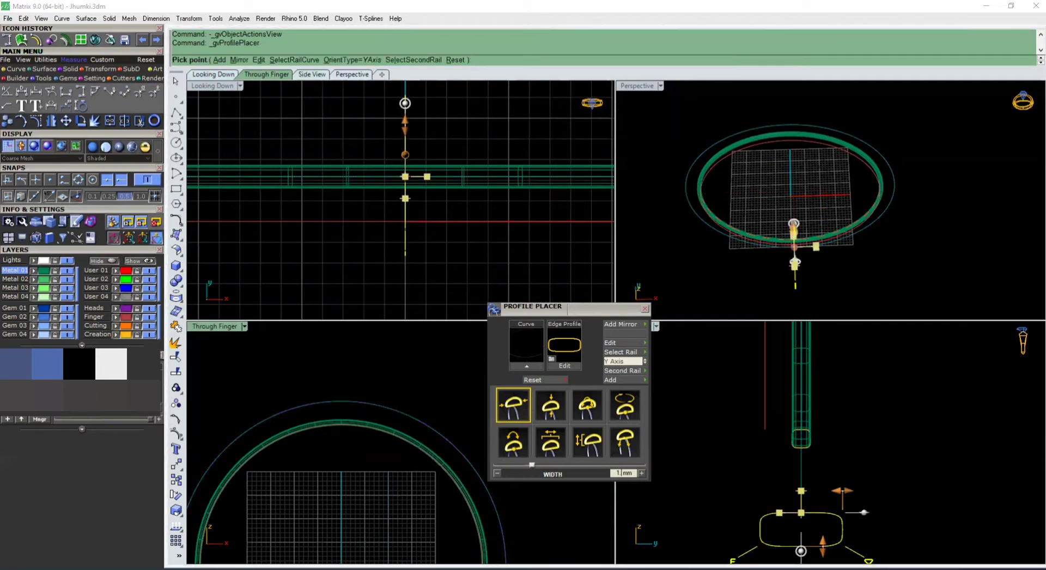
text(.1)
key(Return)
Set the profile's height to 1.1 mm and finish placing it on the outer offset curve
click(561, 414)
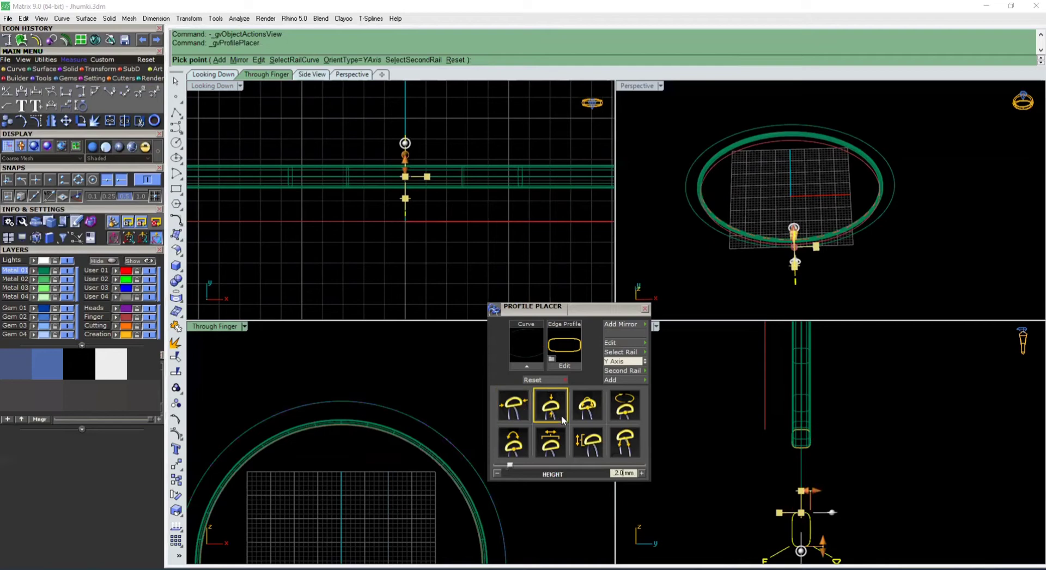
text(1)
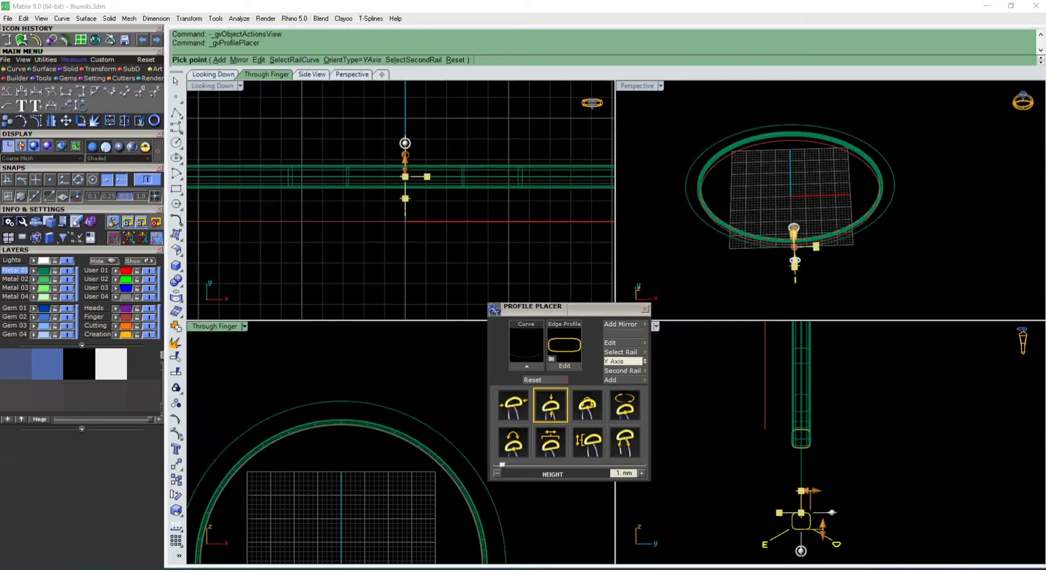
right_click(867, 494)
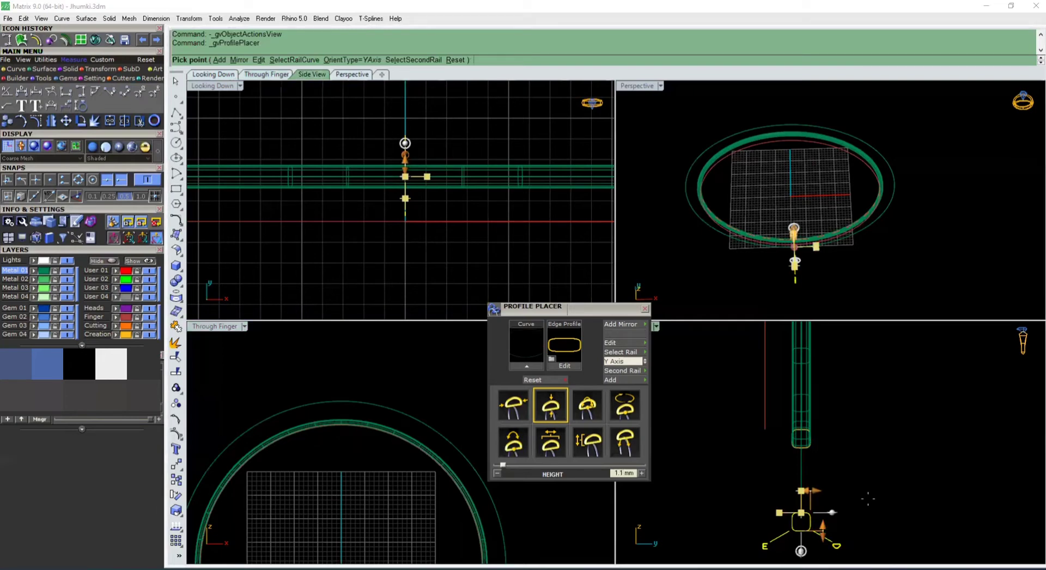
Sweep the rounded-rectangle profile along the outer offset curve with a one-rail Sweep, using the Freeform style without simplification
scroll(326, 369, down, 10)
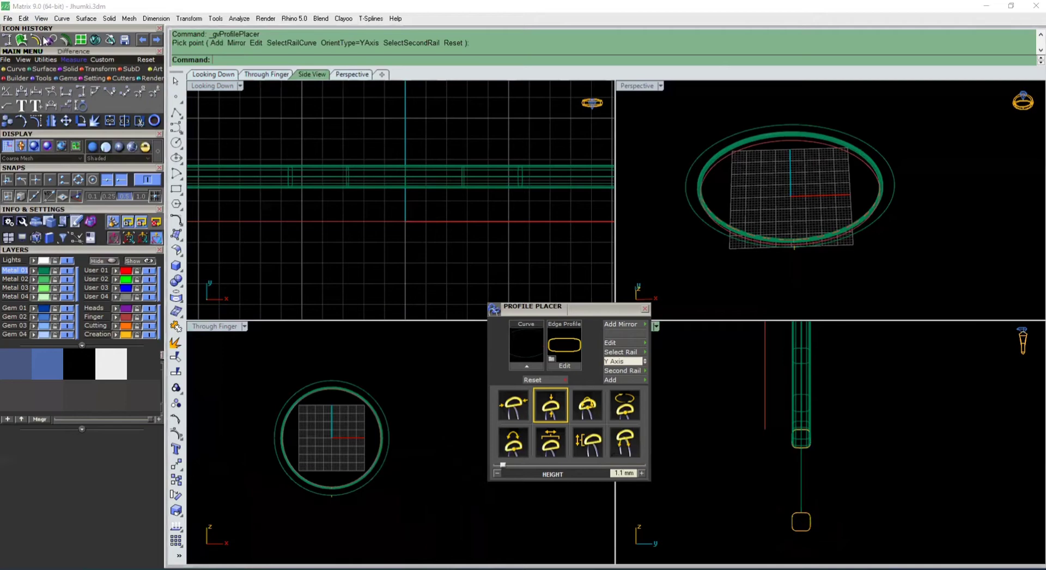
click(22, 42)
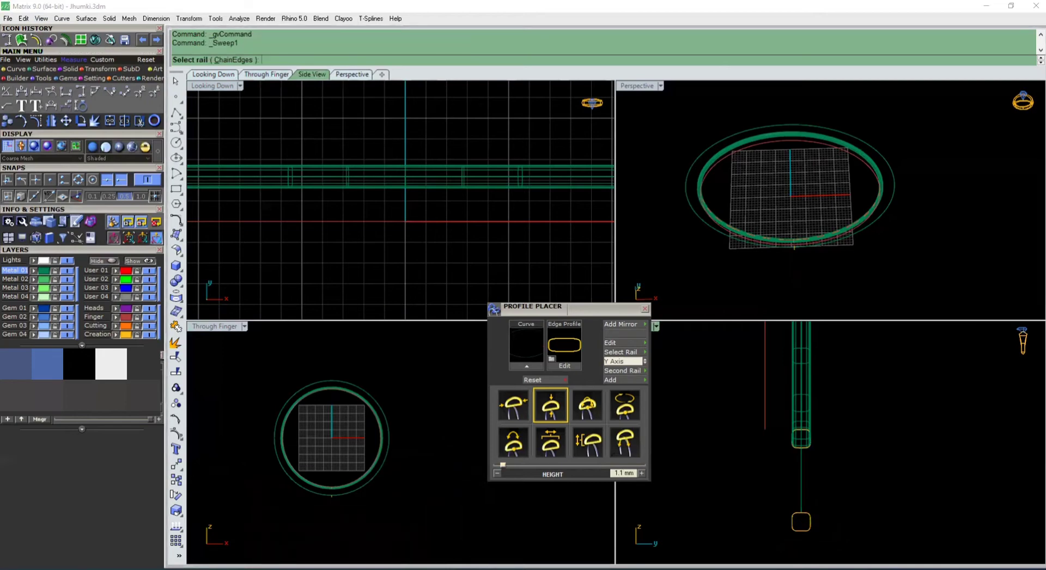
click(793, 472)
click(809, 528)
right_click(829, 520)
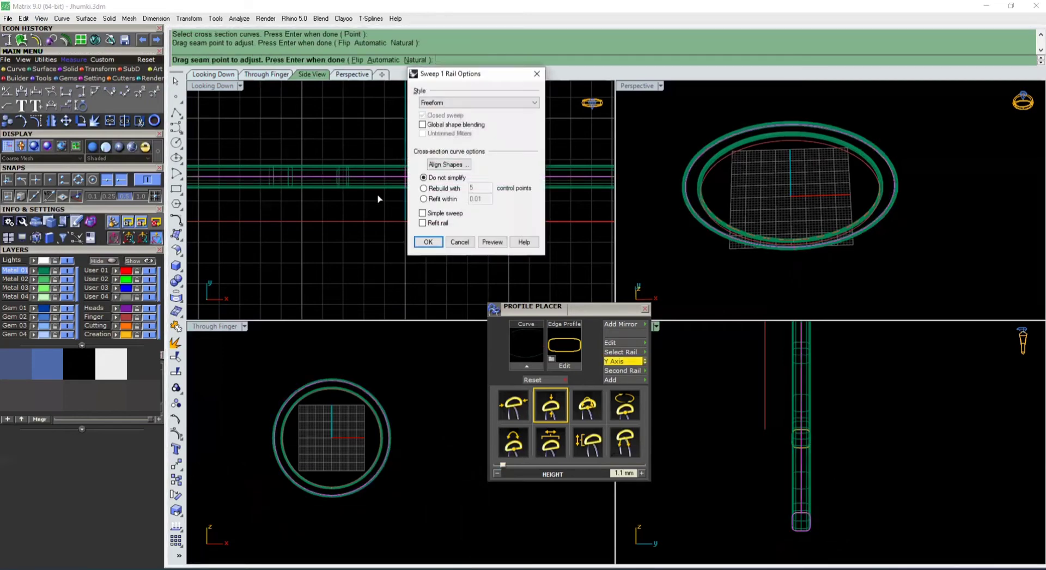
click(427, 242)
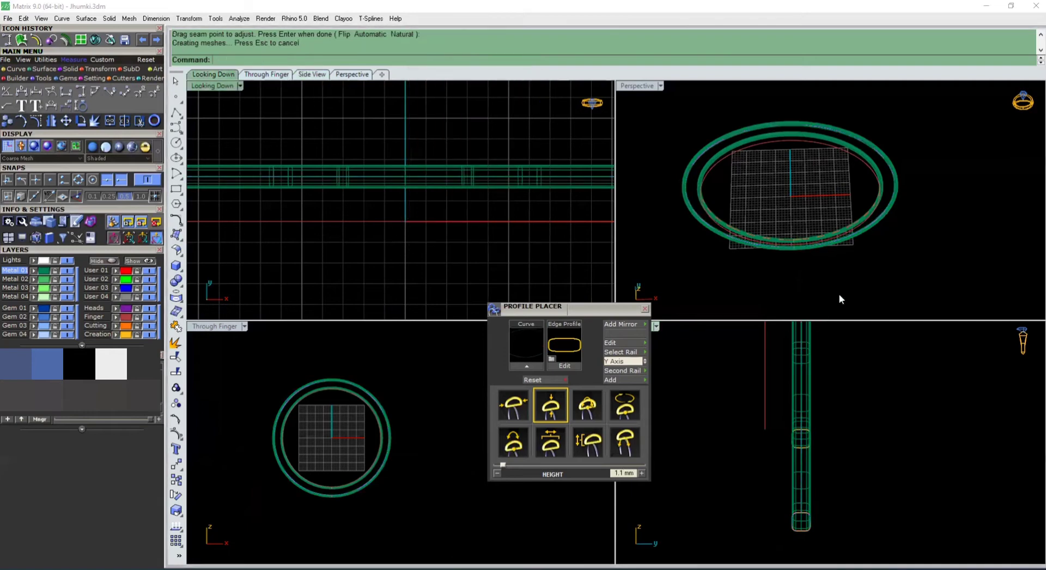
right_drag(839, 296, 975, 224)
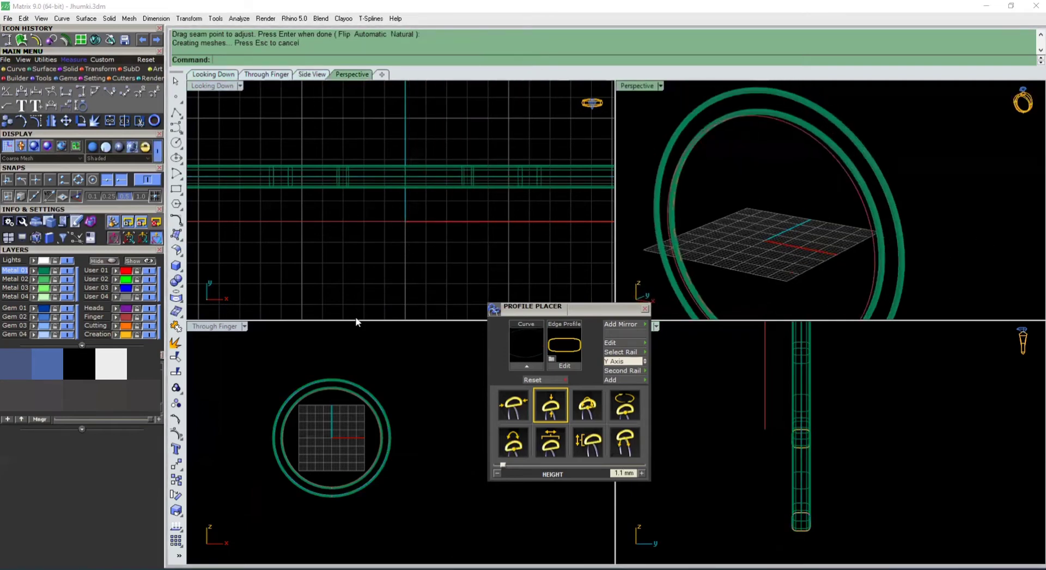
Close Profile Placer and maximize the Through Finger view, zooming in near the origin
scroll(350, 434, up, 10)
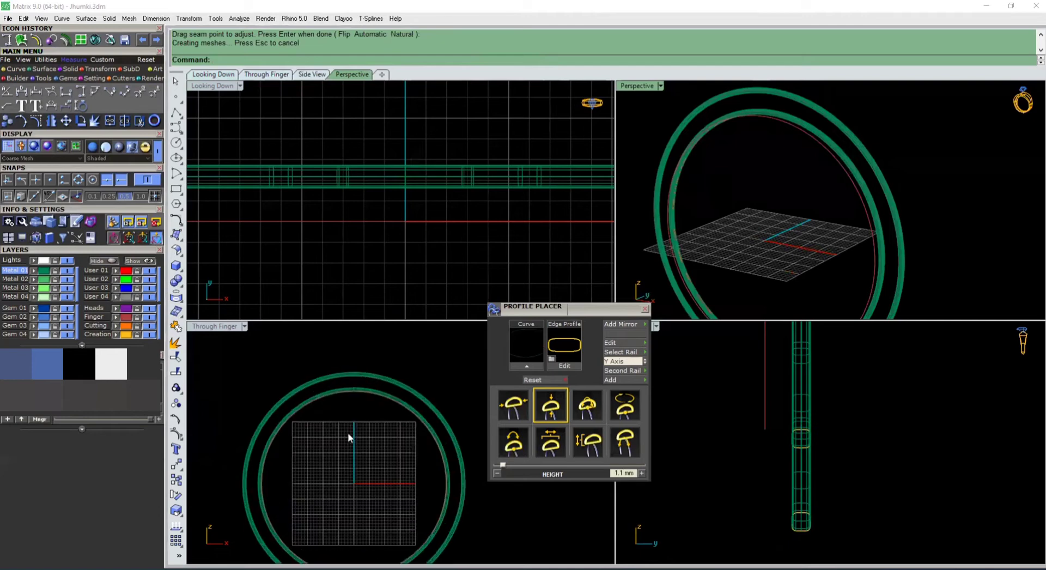
click(645, 309)
double_click(207, 327)
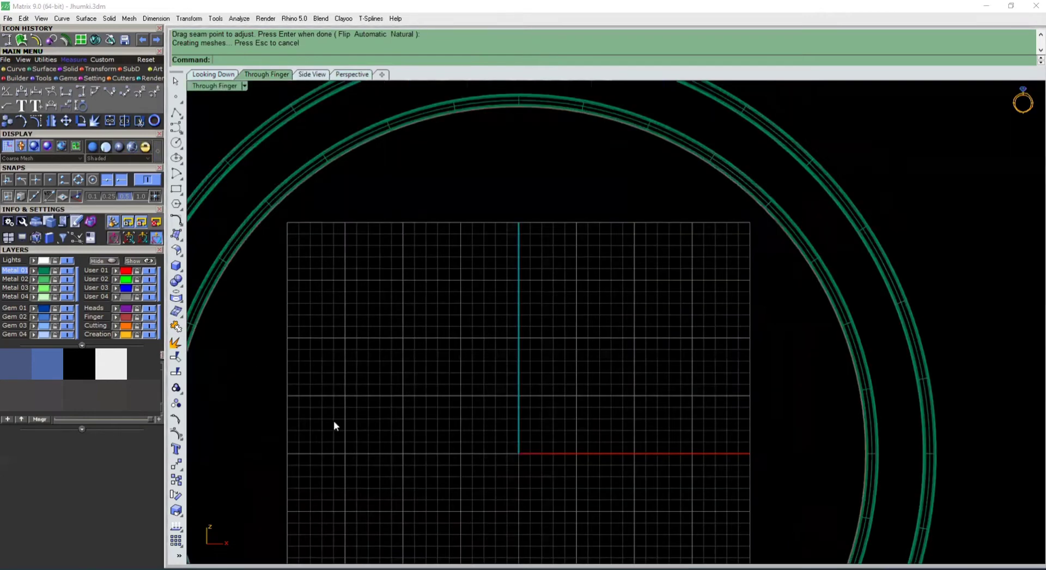
scroll(568, 452, up, 1)
scroll(550, 412, up, 5)
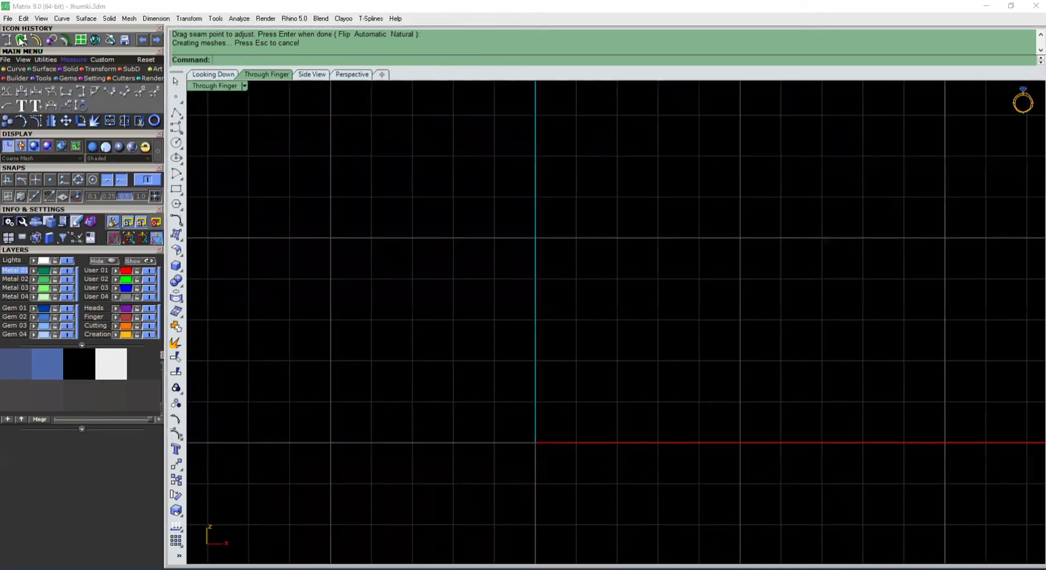
Draw an open hook-shaped interpolated curve beside the vertical axis, curling over the top and ending just across the axis below the origin
click(22, 79)
click(36, 91)
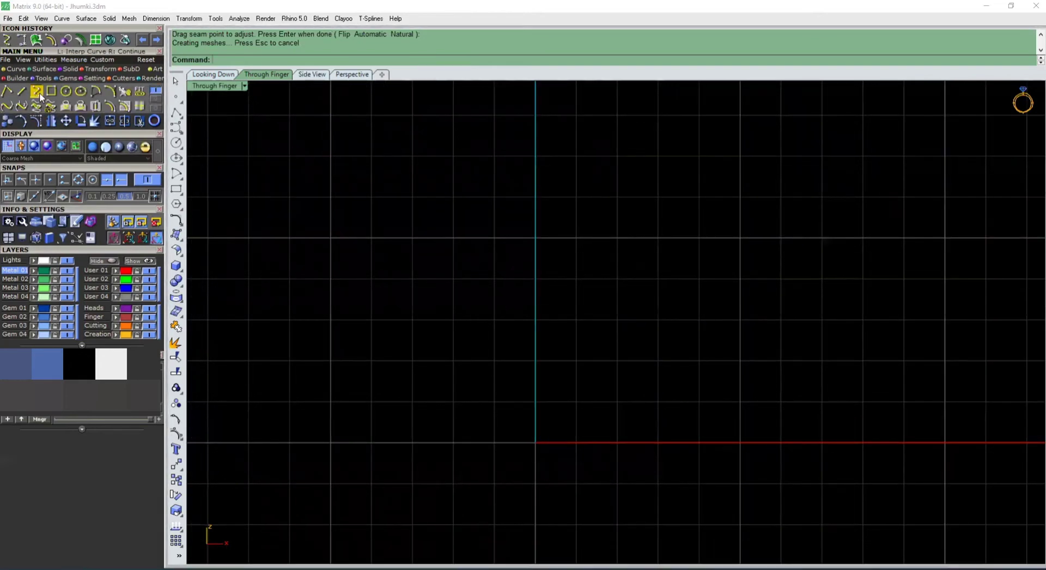
click(567, 400)
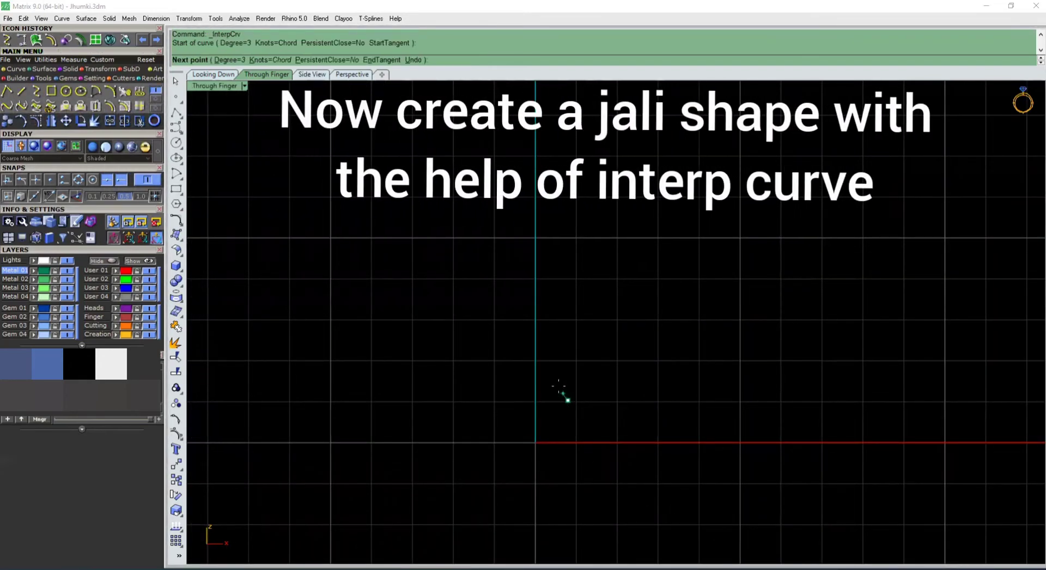
click(559, 380)
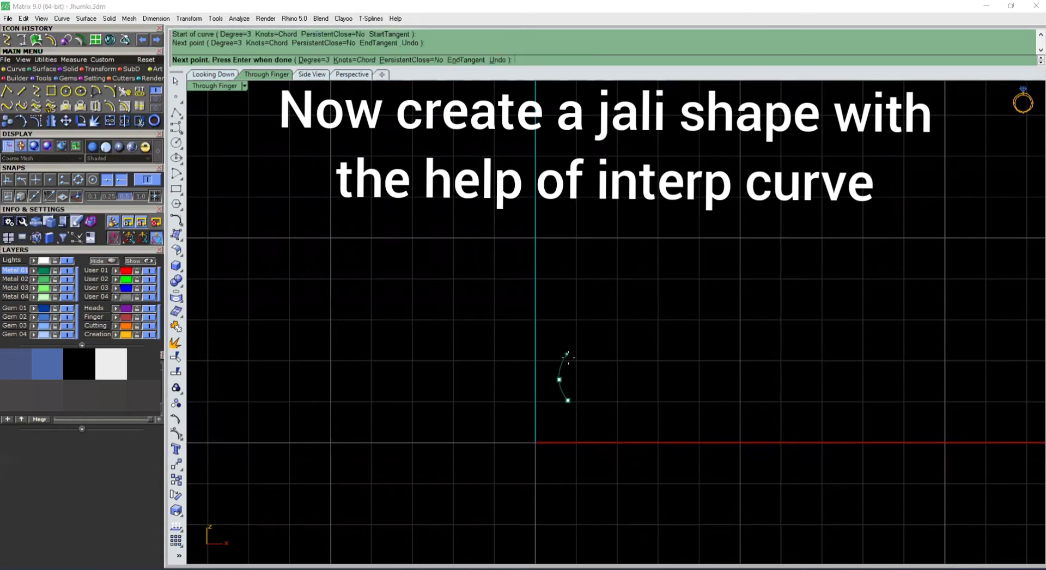
click(567, 358)
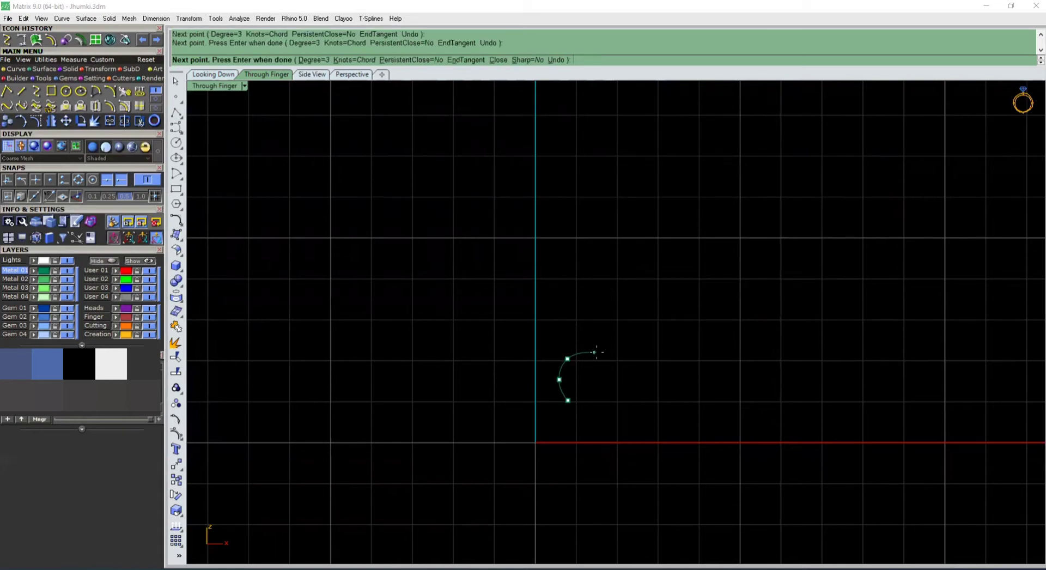
click(623, 374)
click(614, 428)
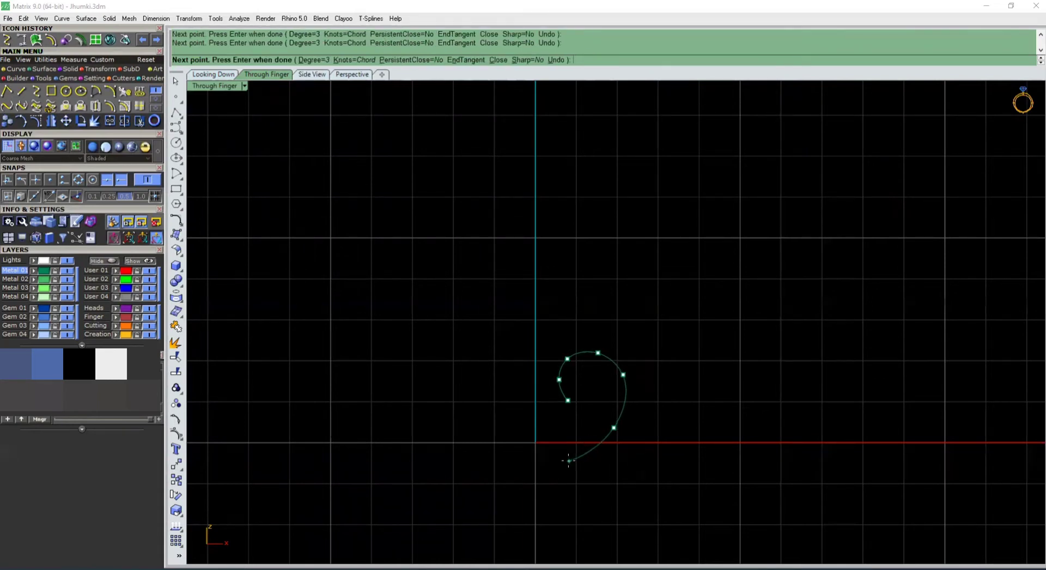
click(568, 460)
click(528, 487)
right_click(558, 489)
Turn on the hook curve's control points and delete the two points nearest its lower end
click(624, 403)
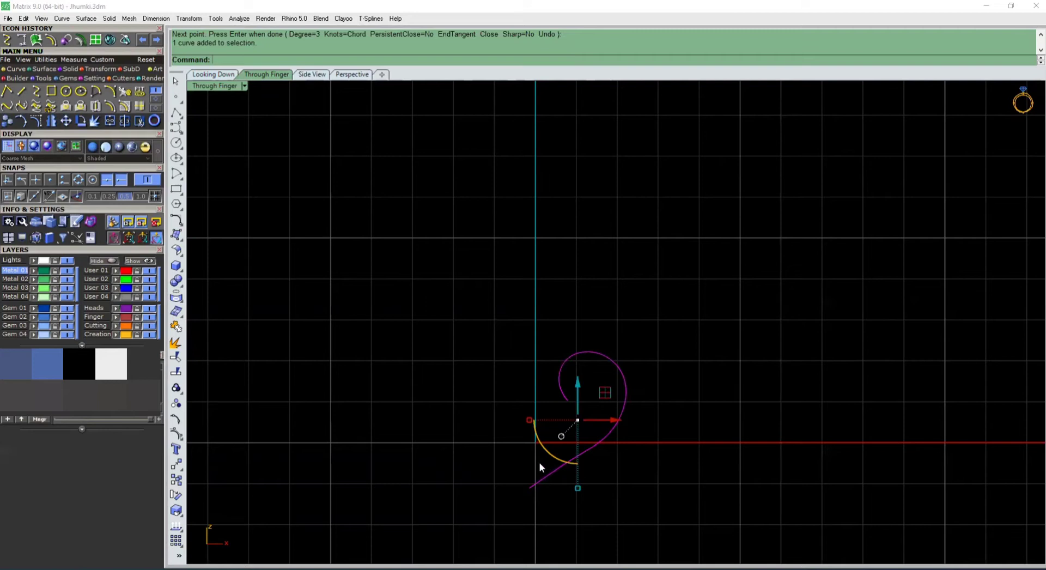
click(37, 123)
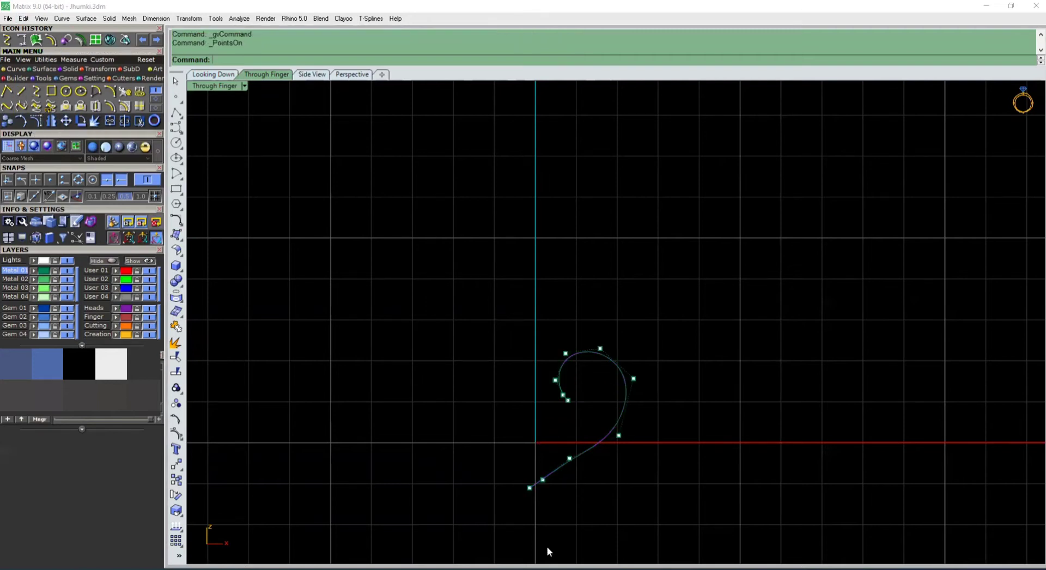
click(542, 480)
key(Delete)
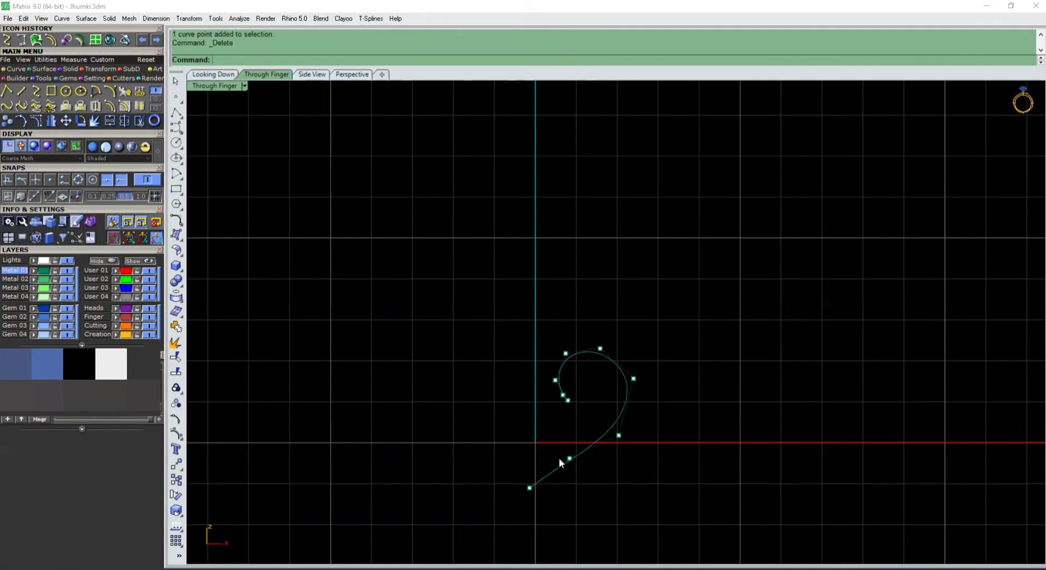
click(570, 459)
key(Delete)
Lower the hook curve's lower-right, rightmost and upper-right control points to reshape its outer bulge
scroll(603, 415, up, 2)
drag(586, 413, 648, 478)
drag(648, 418, 645, 433)
click(641, 368)
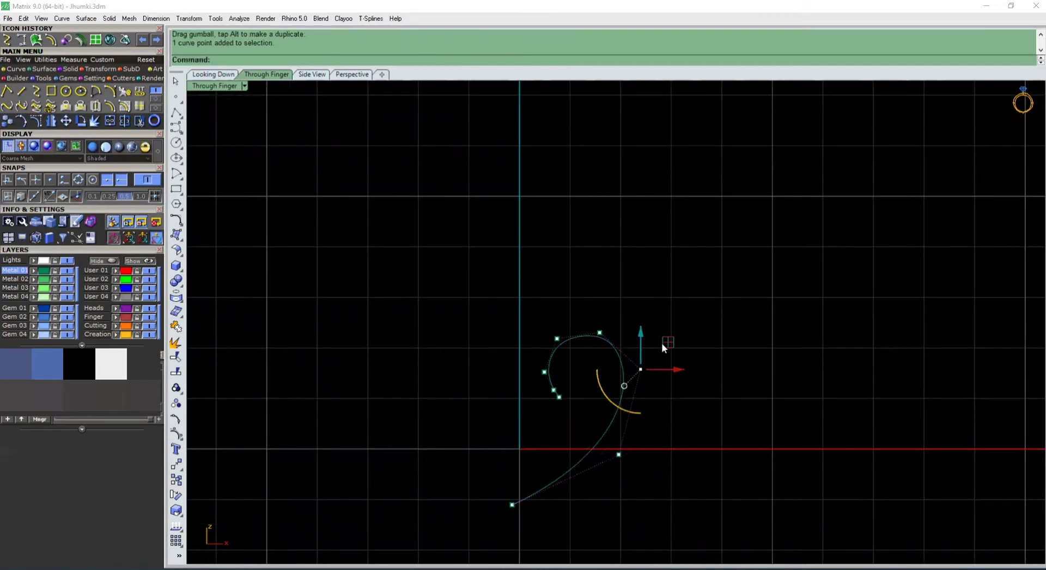
drag(662, 344, 664, 373)
drag(590, 314, 634, 326)
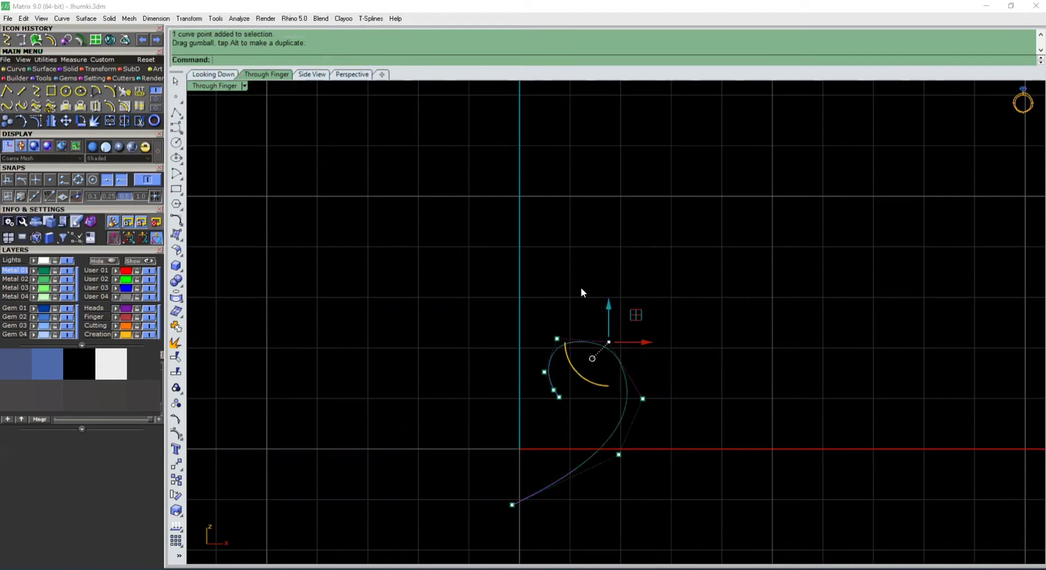
Reposition the hook curve's upper-left and left control points to widen the inner curl
drag(563, 295, 548, 342)
scroll(562, 340, up, 4)
drag(580, 313, 590, 306)
drag(515, 361, 556, 413)
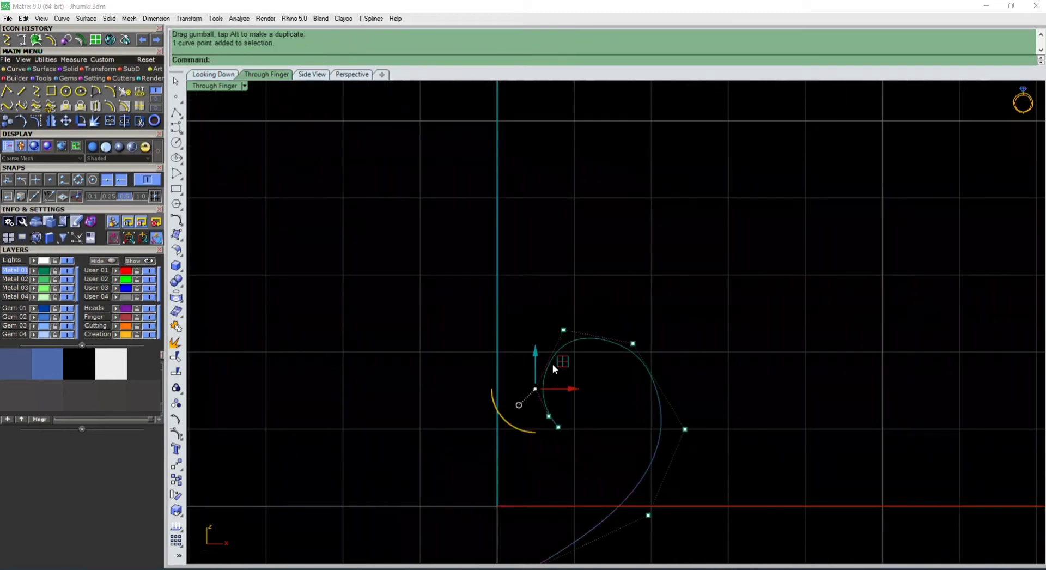
mouse_move(562, 367)
mouse_down()
mouse_move(562, 398)
mouse_move(607, 422)
mouse_move(606, 411)
mouse_up()
Move the two control points at the curl's inner end down and inward, and adjust the left point to round the curl
click(550, 417)
click(558, 427)
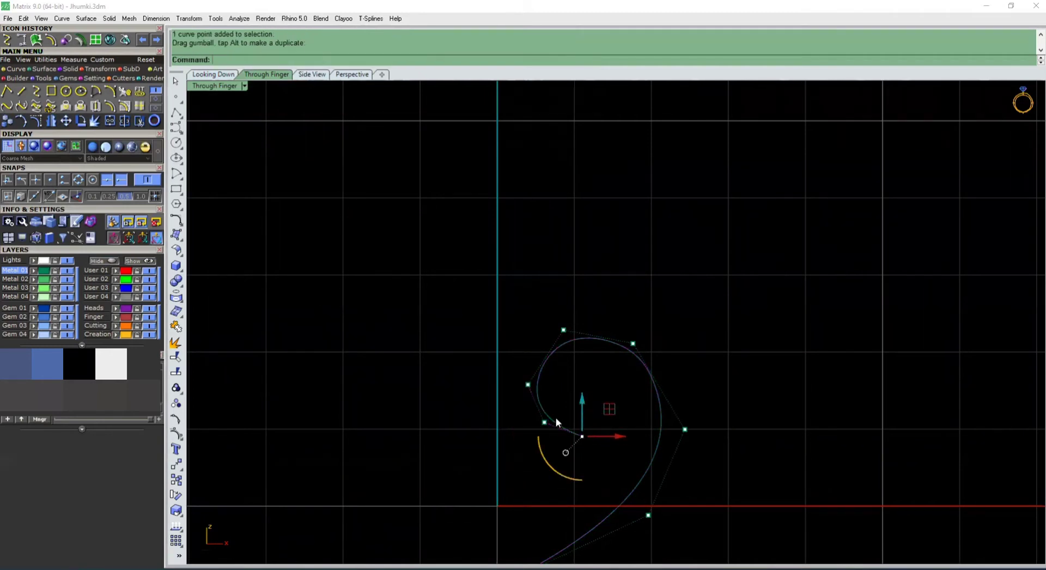
drag(521, 406, 569, 450)
scroll(555, 419, up, 3)
drag(565, 400, 568, 424)
click(514, 365)
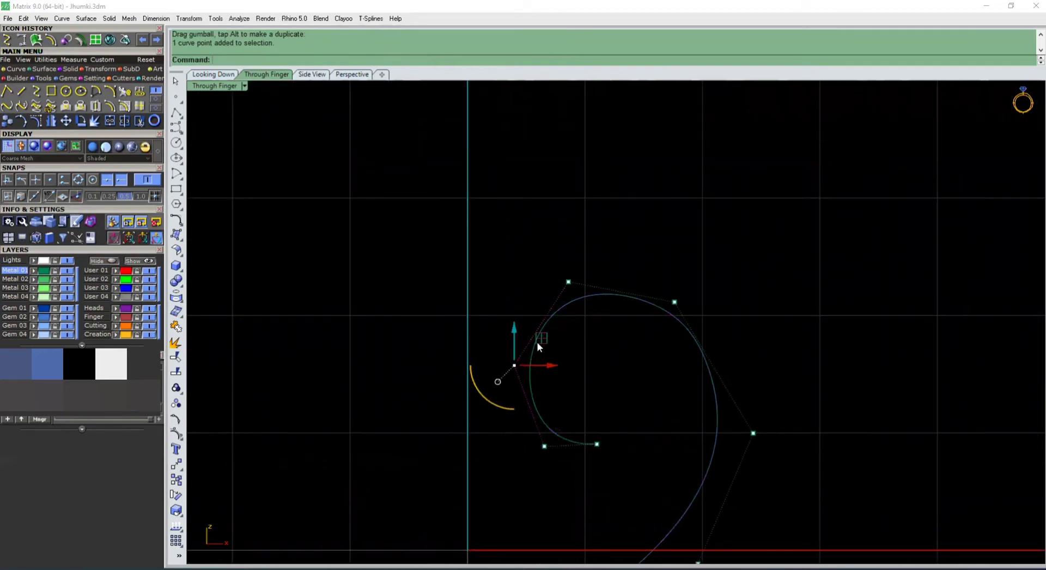
drag(538, 343, 567, 351)
Fine-tune the upper-left and left control points to smooth the top of the curl
scroll(521, 406, down, 6)
scroll(528, 339, up, 4)
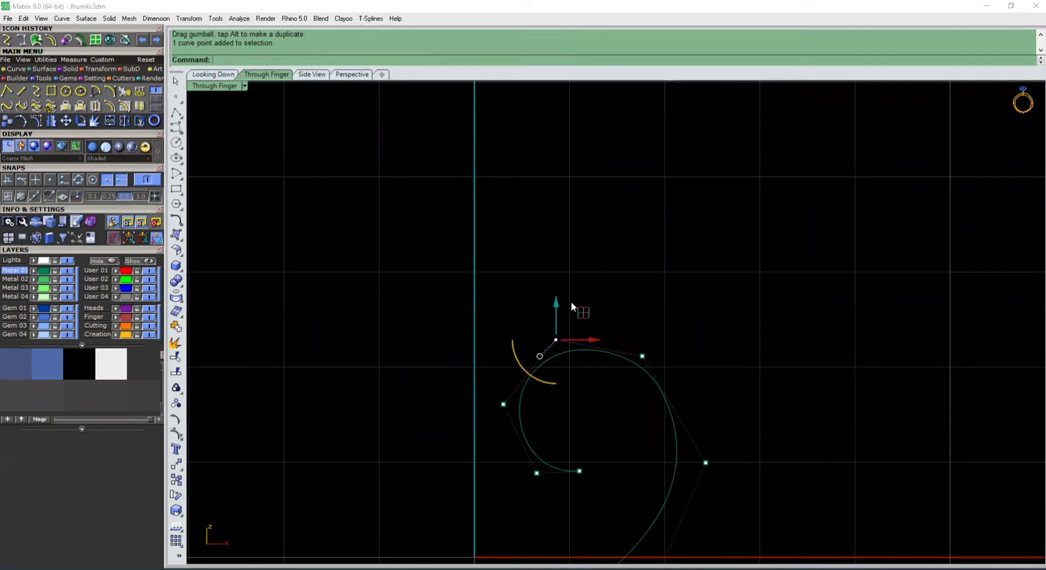
click(559, 342)
drag(583, 316, 579, 315)
click(505, 406)
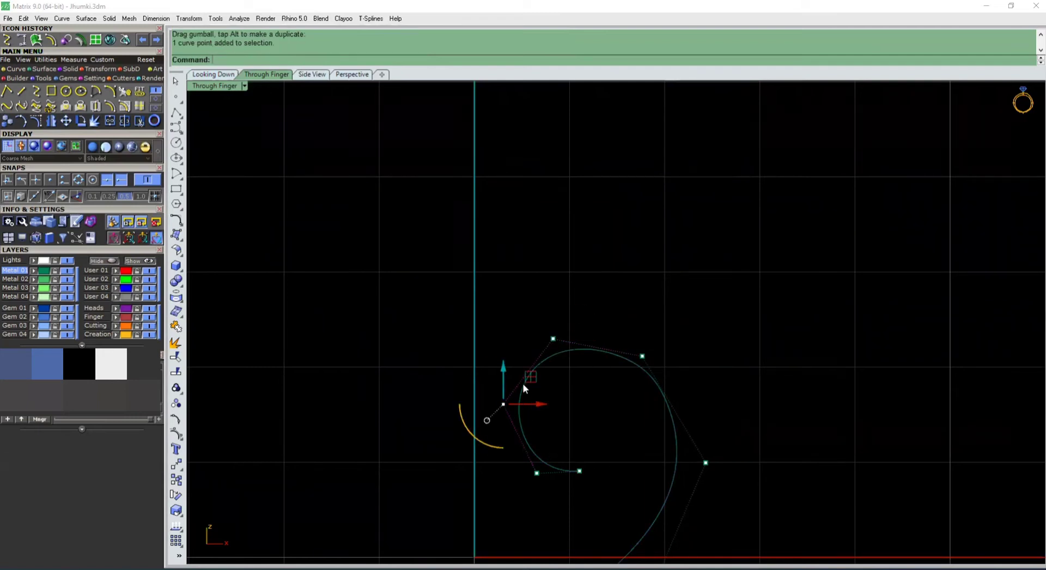
drag(526, 380, 653, 485)
Move the curve's rightmost control point inward and lower the upper-right point slightly
scroll(521, 392, down, 6)
scroll(594, 444, up, 2)
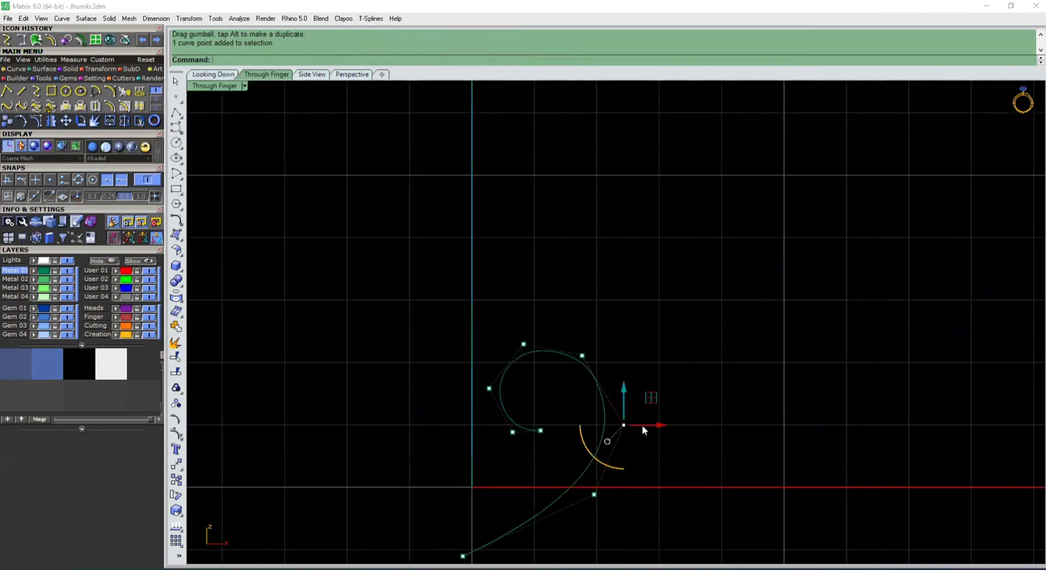
drag(661, 430, 645, 407)
scroll(603, 409, up, 2)
drag(534, 294, 630, 382)
click(607, 325)
drag(608, 326, 571, 355)
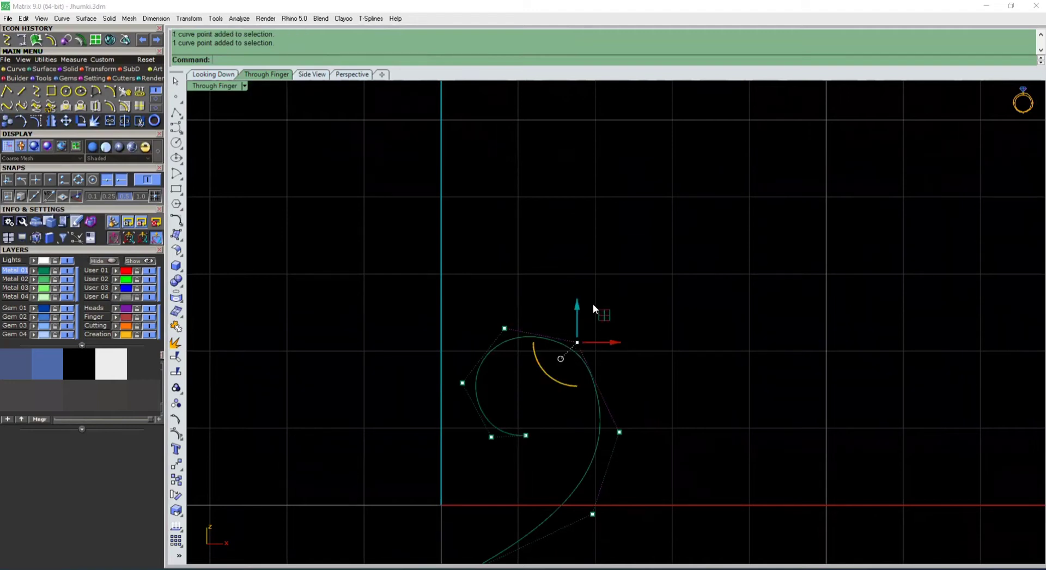
click(595, 306)
mouse_move(598, 316)
mouse_down()
mouse_move(590, 307)
mouse_move(601, 321)
mouse_up()
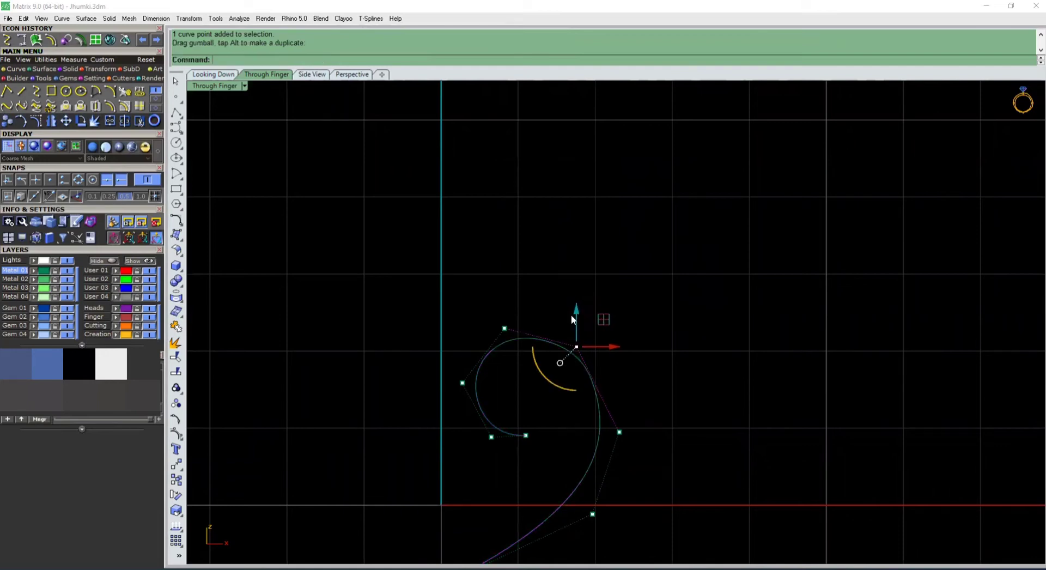
Shift the rightmost control point outward, and nudge the curl's upper-left and left points up and toward the right
scroll(570, 314, down, 2)
drag(565, 362, 585, 381)
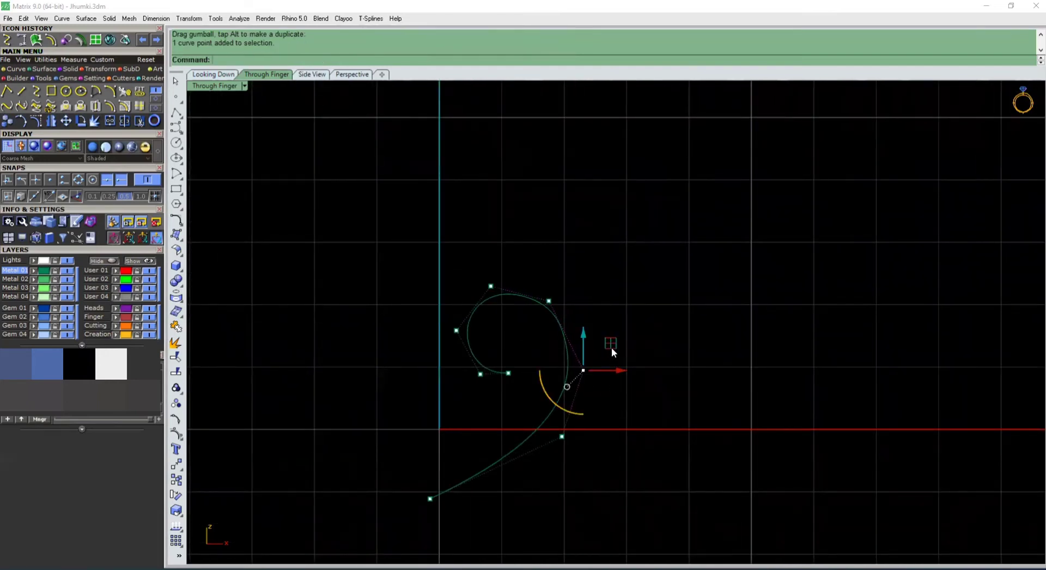
mouse_move(611, 347)
mouse_down()
mouse_move(611, 326)
mouse_move(626, 341)
mouse_up()
click(548, 300)
scroll(597, 299, up, 3)
drag(469, 298, 536, 384)
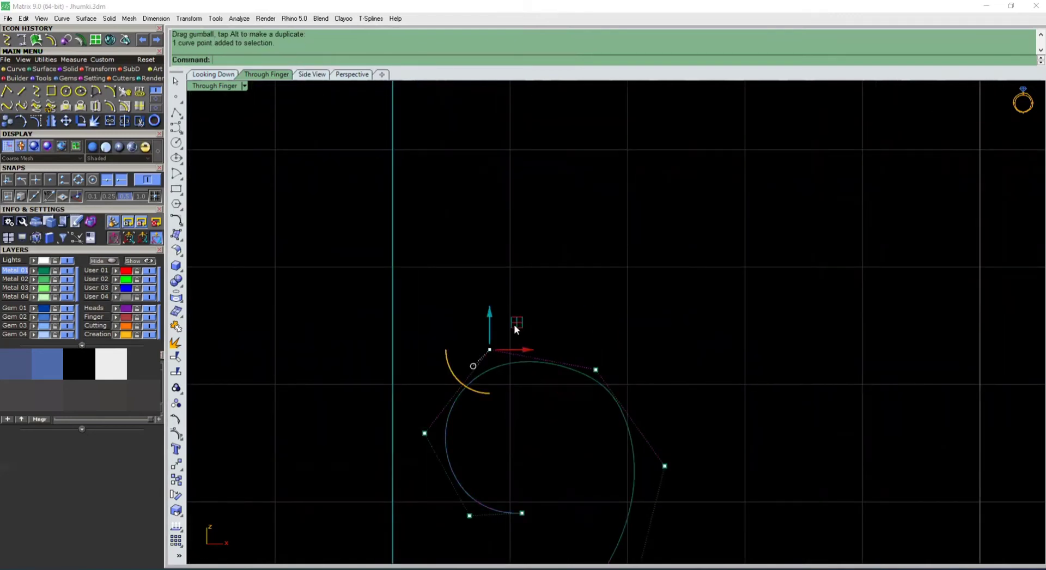
drag(518, 320, 527, 315)
click(424, 433)
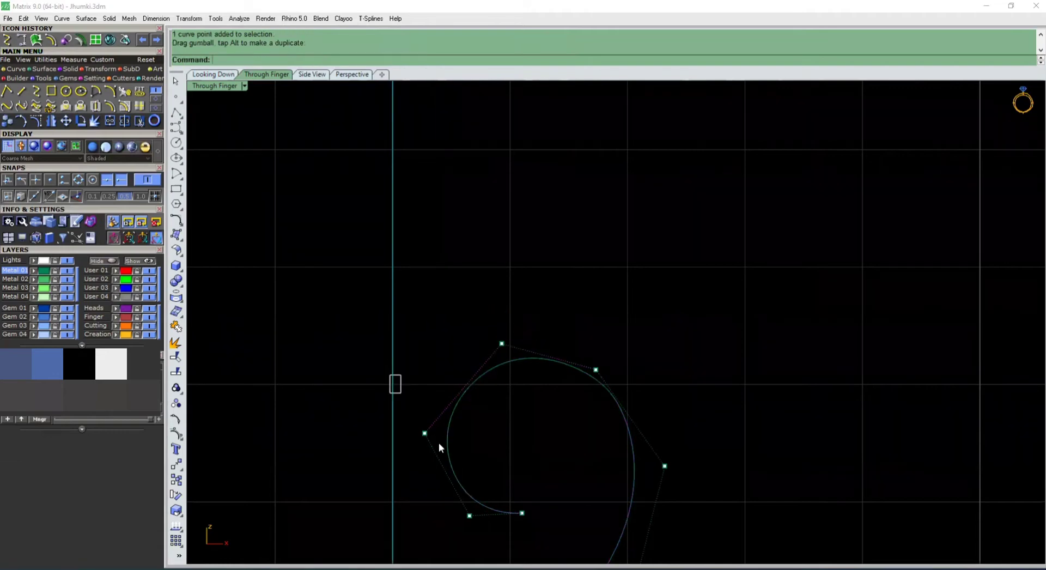
drag(459, 415, 455, 393)
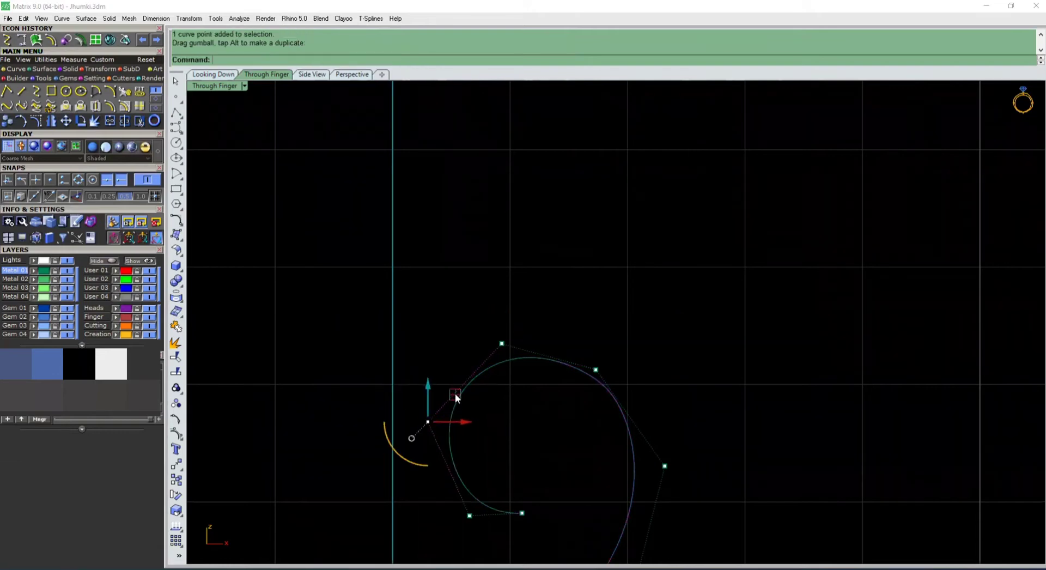
Move the lower-right control point up and outward to even out the tail, and turn off the control points
scroll(474, 414, down, 5)
scroll(477, 420, up, 8)
scroll(550, 384, down, 9)
scroll(550, 446, up, 5)
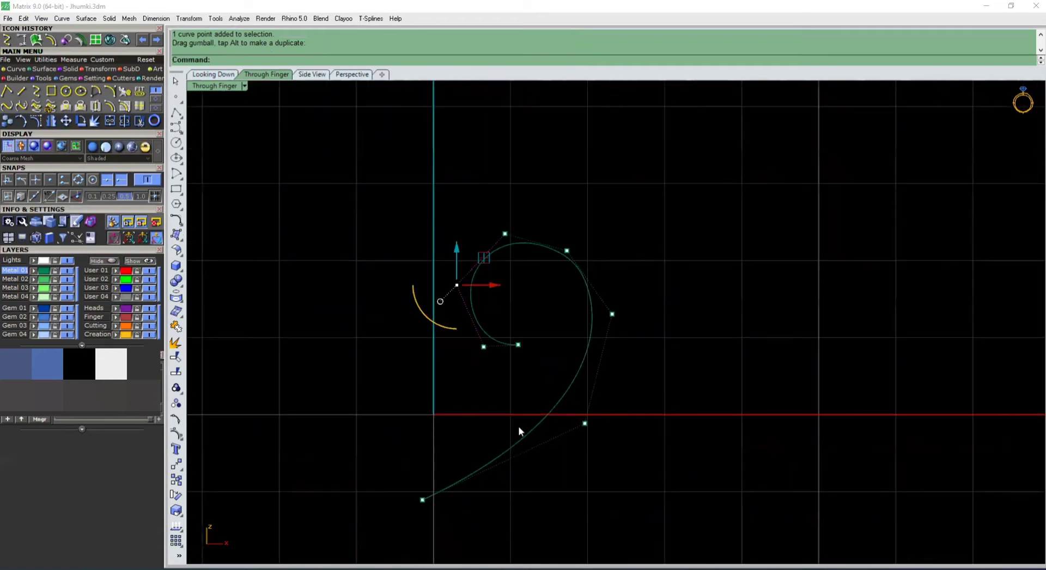
drag(513, 411, 653, 500)
drag(612, 398, 620, 380)
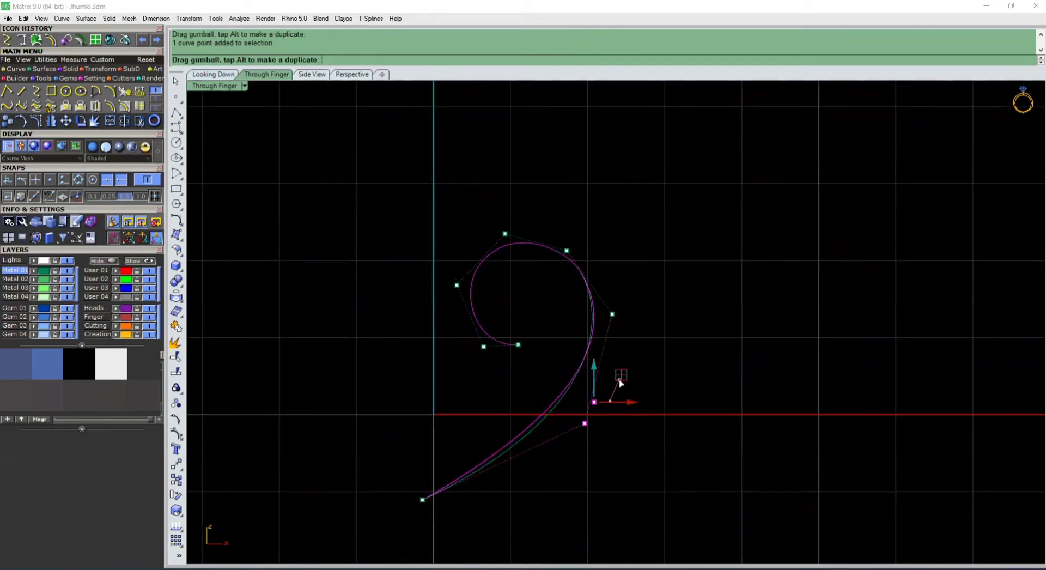
drag(369, 433, 470, 556)
click(429, 460)
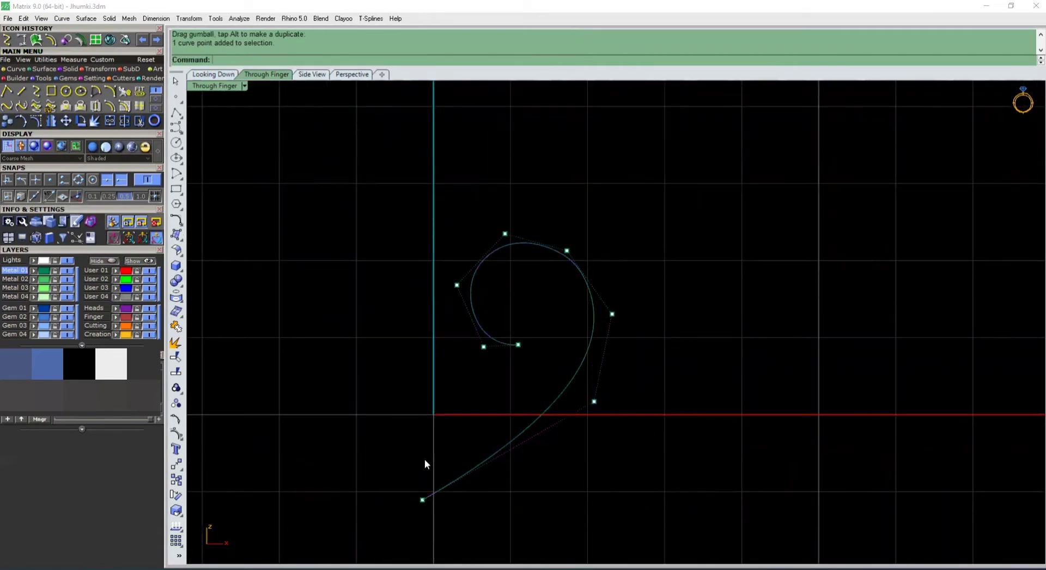
key(Escape)
Mirror a copy of the hook curve across the vertical axis through the origin (0) to form a heart shape
click(592, 296)
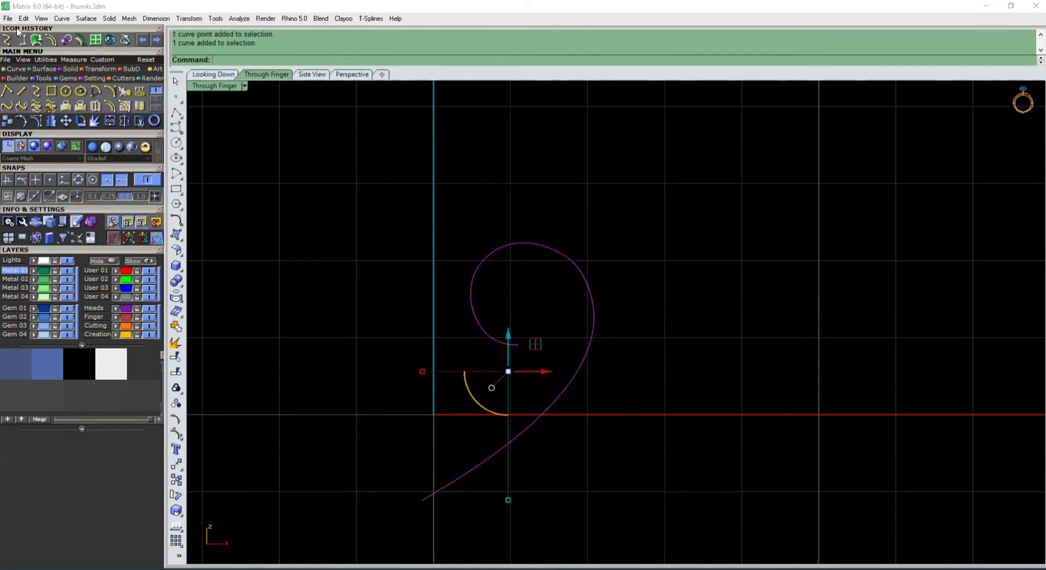
click(51, 119)
text(0)
key(Return)
click(432, 191)
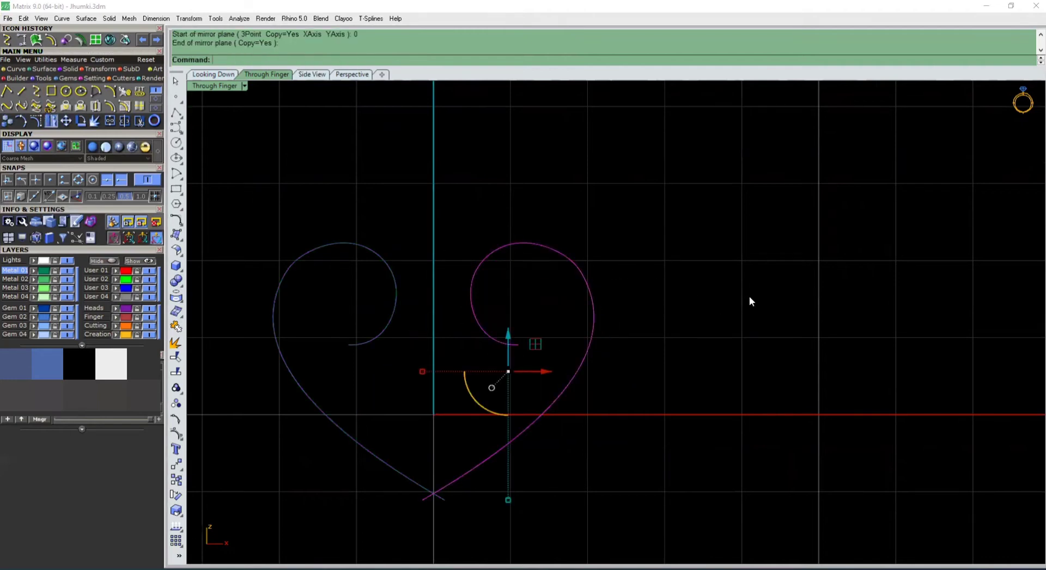
Rotate the heart's right half slightly counter-clockwise and shift it toward the vertical axis so the halves cross at the lower tip
scroll(649, 295, down, 4)
scroll(599, 294, up, 4)
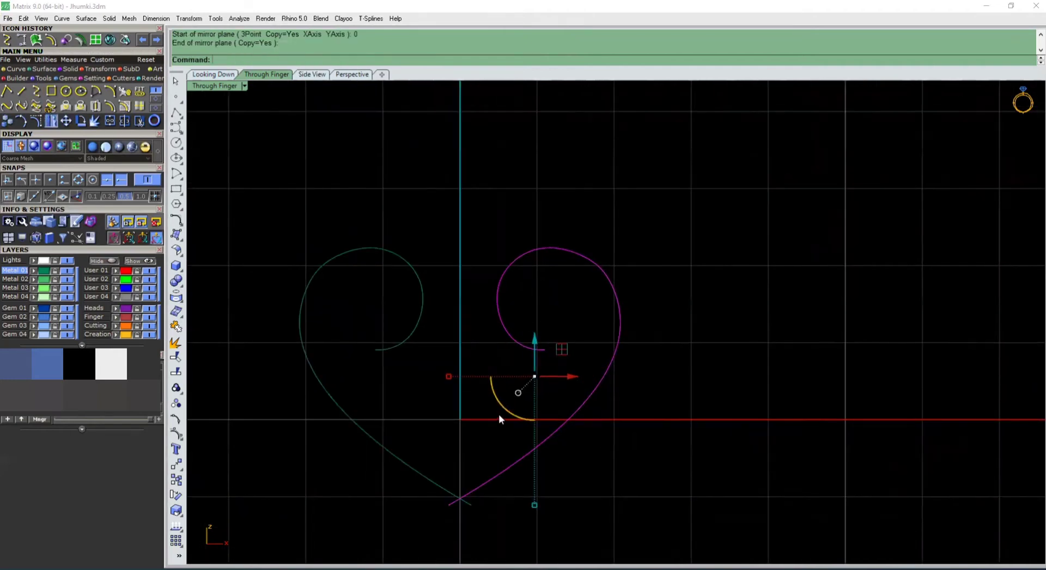
drag(498, 413, 510, 417)
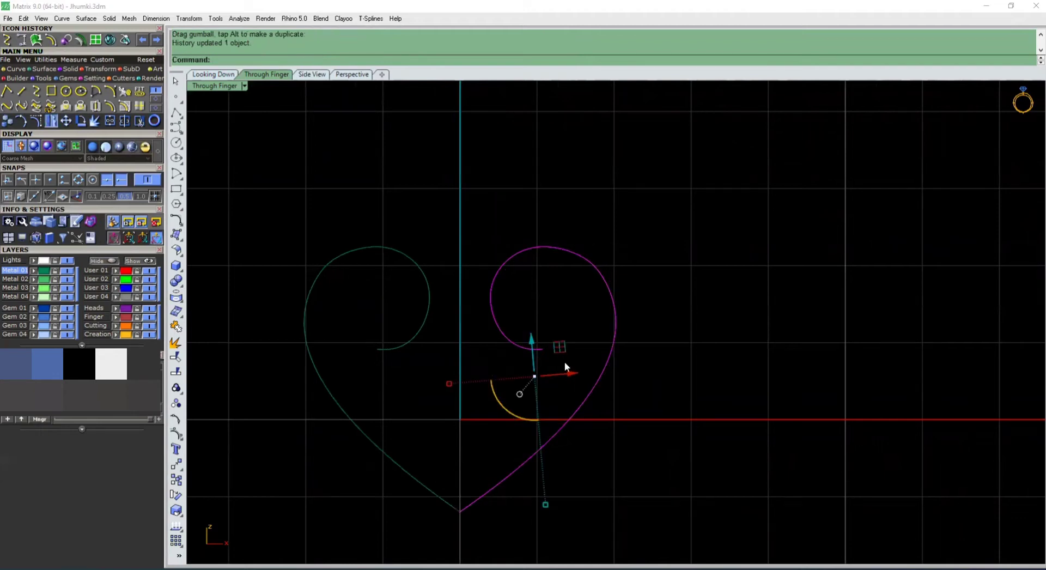
drag(574, 374, 558, 373)
Trim the overlapping tails below the heart's lower tip and join the two halves into one curve
drag(663, 342, 304, 392)
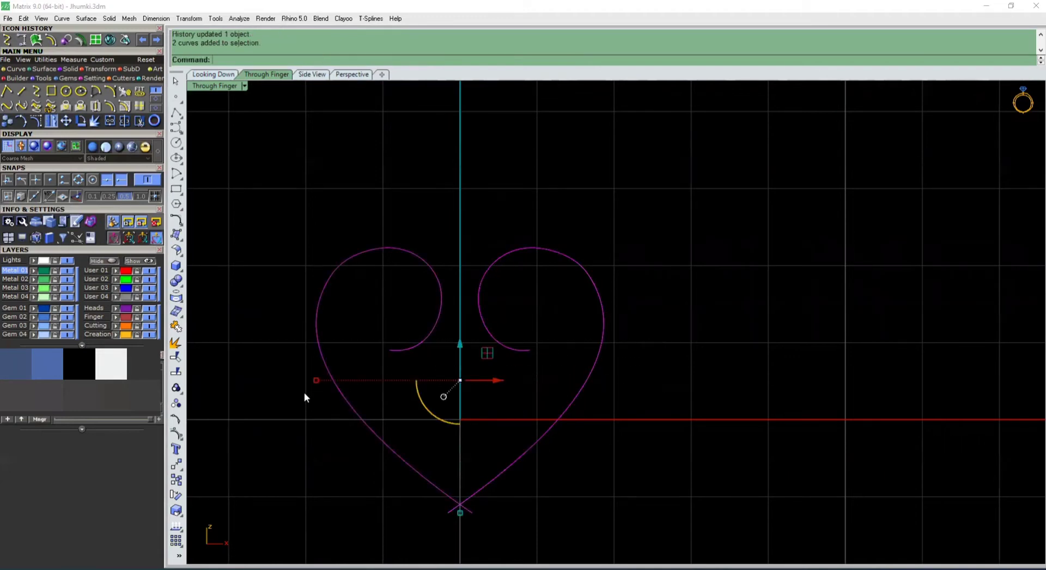
click(139, 122)
scroll(475, 547, up, 3)
drag(505, 532, 387, 474)
key(Return)
scroll(472, 434, down, 3)
scroll(472, 433, down, 4)
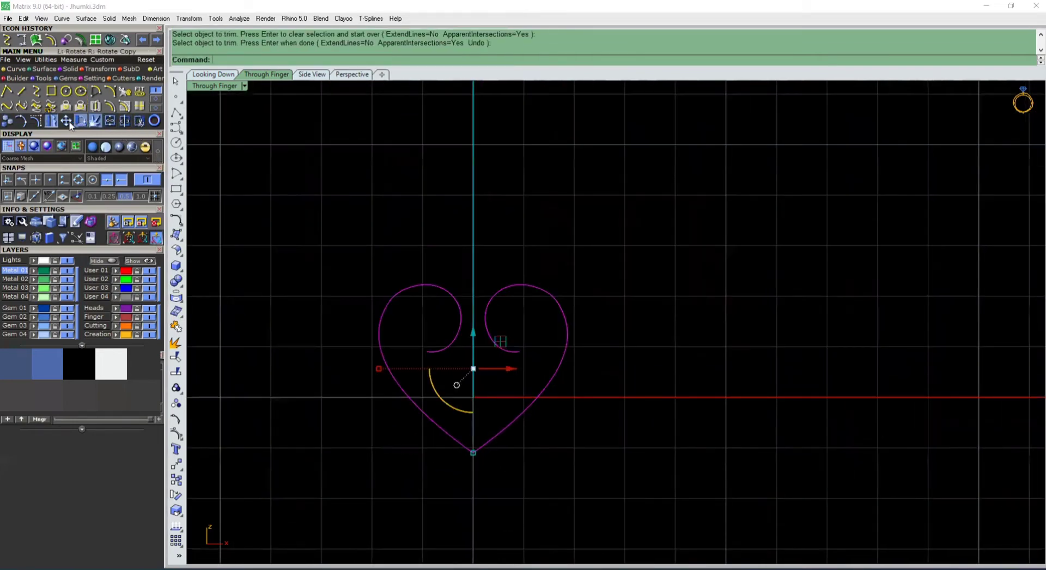
click(109, 121)
click(616, 384)
Enlarge the joined heart curve uniformly and raise it so its lower tip sits at the origin
click(559, 365)
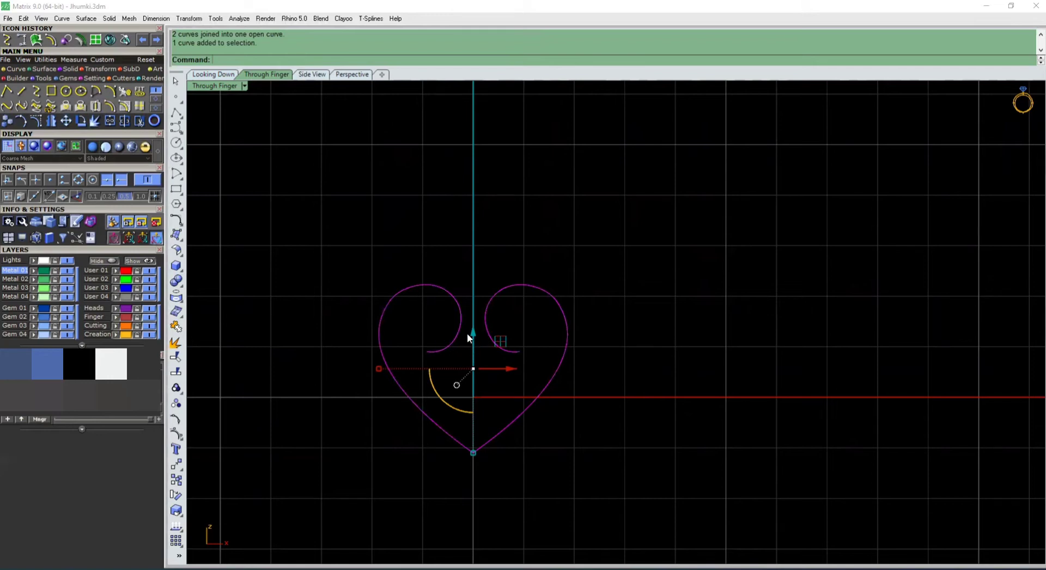
drag(466, 332, 453, 309)
drag(621, 310, 446, 286)
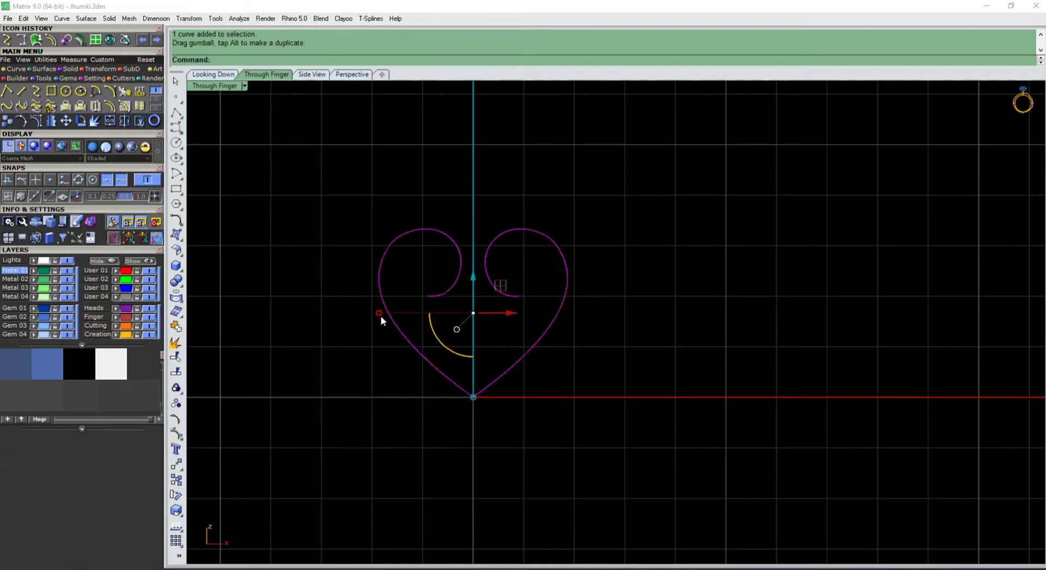
shift+drag(380, 315, 363, 313)
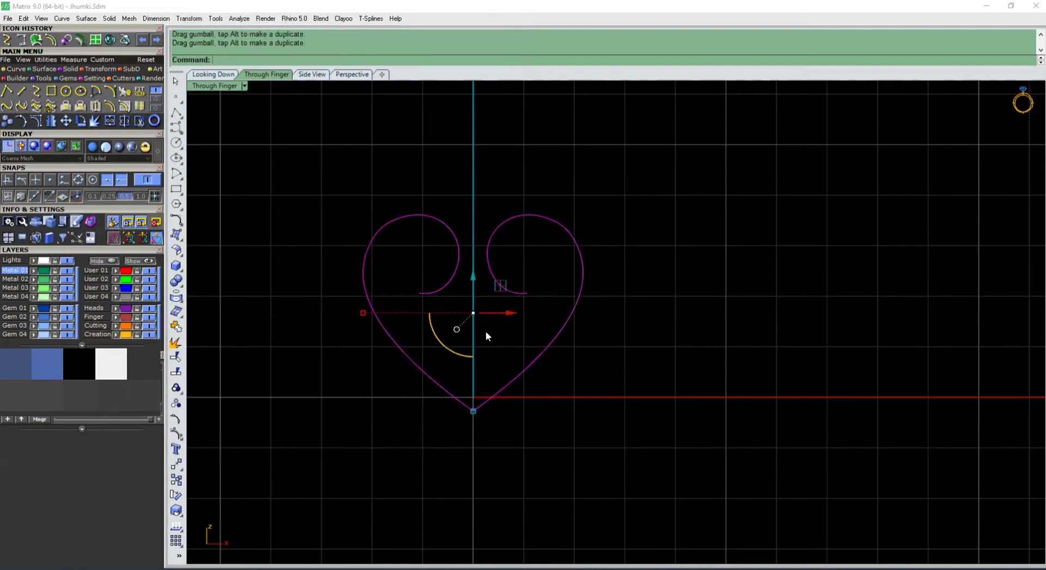
drag(474, 280, 473, 265)
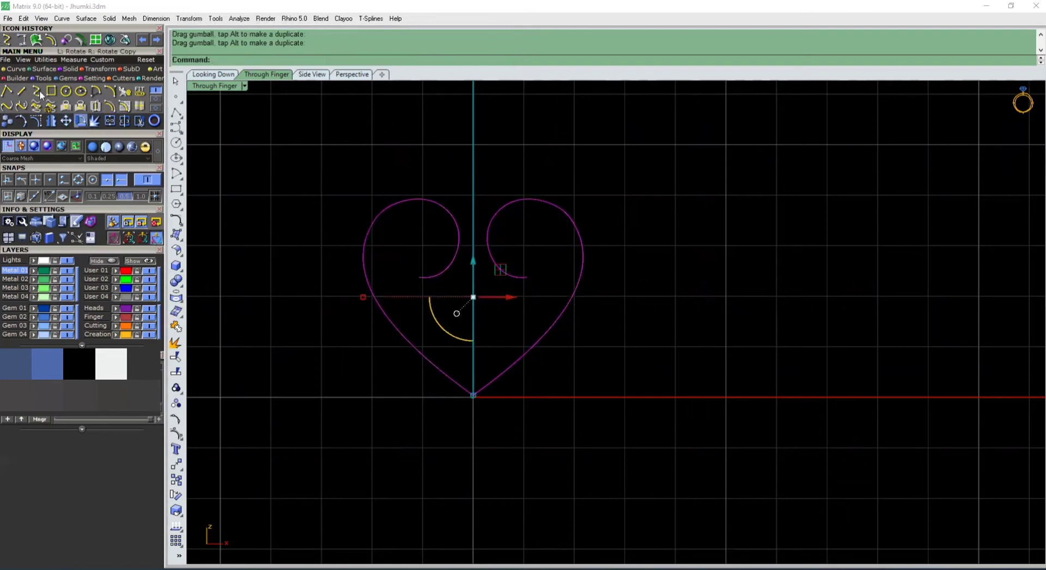
Try a fillet of radius 0.15 on the heart's lower tip and undo it
click(155, 100)
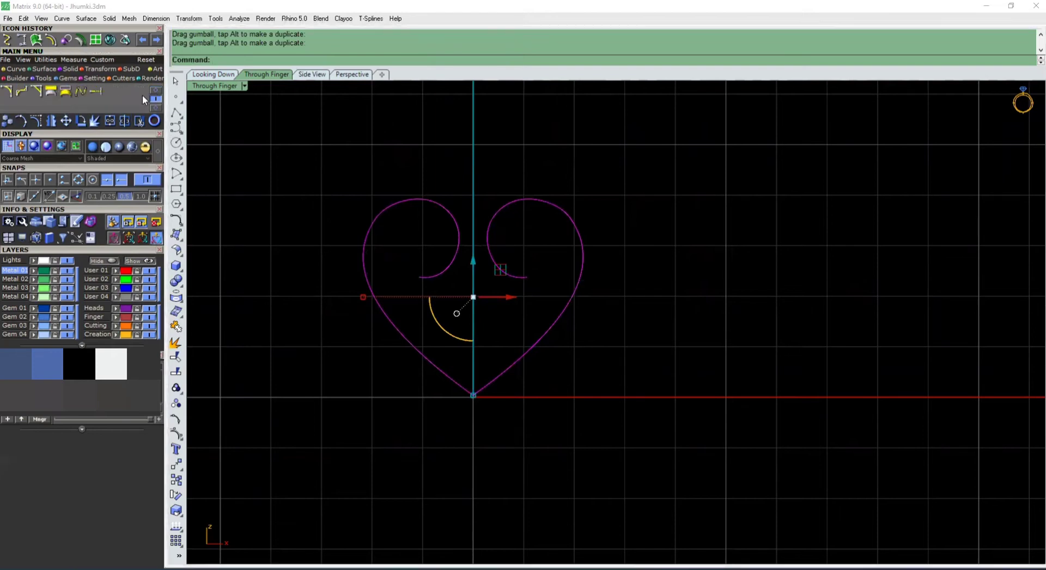
click(6, 92)
scroll(460, 402, up, 4)
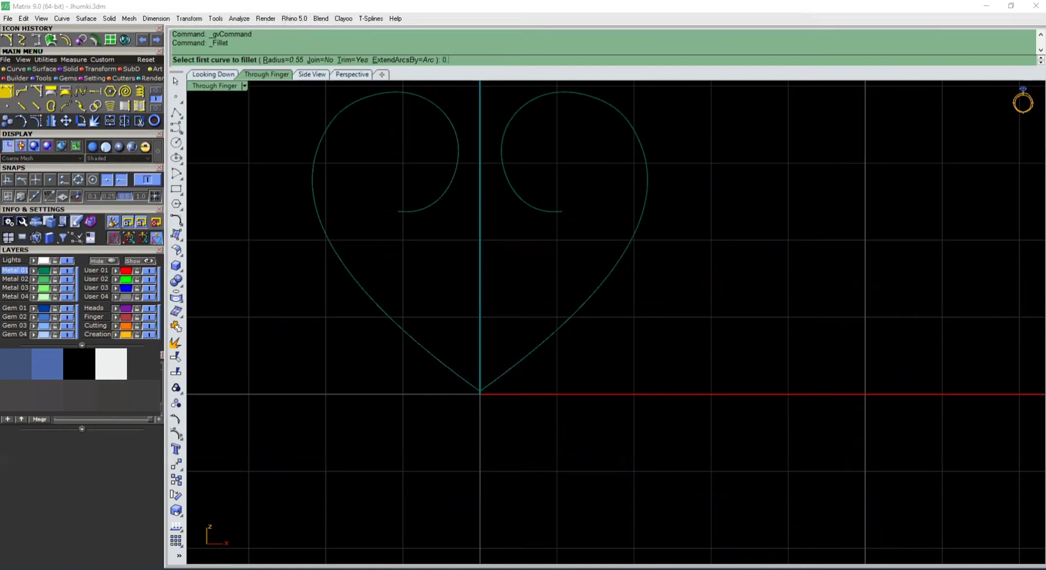
text(0.15)
key(Return)
click(449, 374)
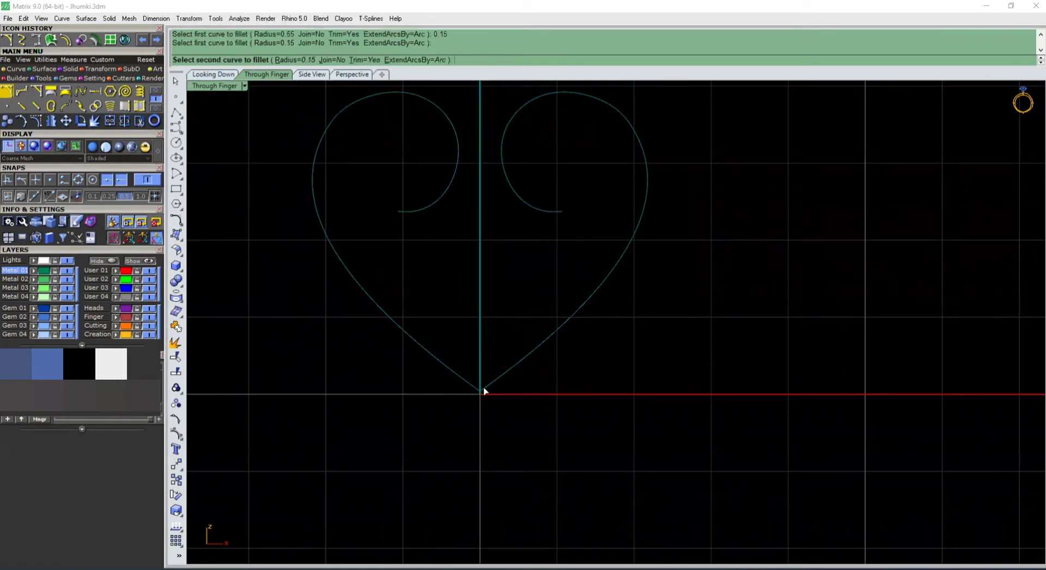
click(497, 385)
key(ctrl+z)
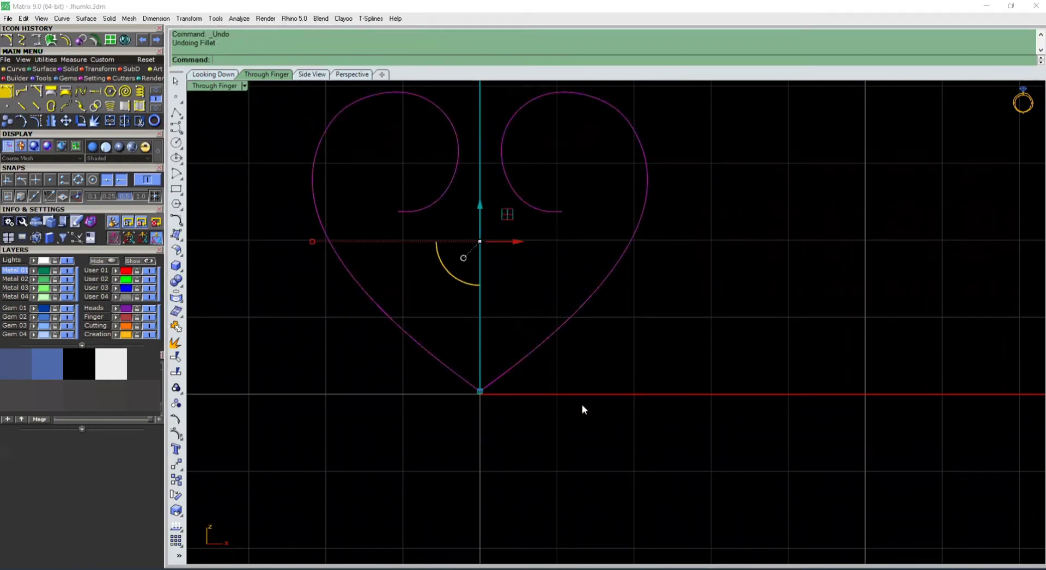
Fillet the heart's lower tip with a radius of 0.25
right_click(585, 406)
text(0.25)
key(Return)
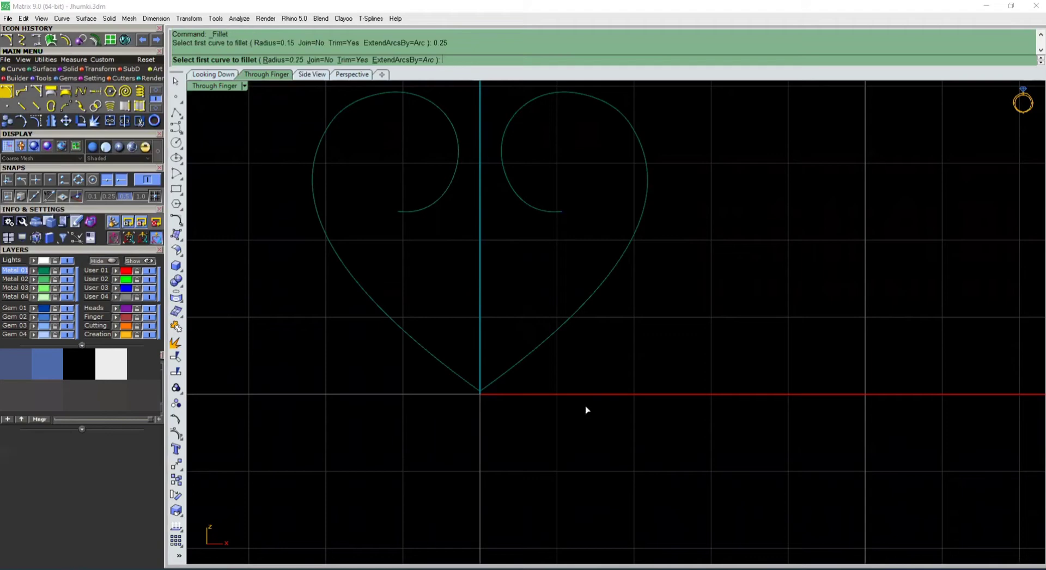
click(467, 383)
click(494, 381)
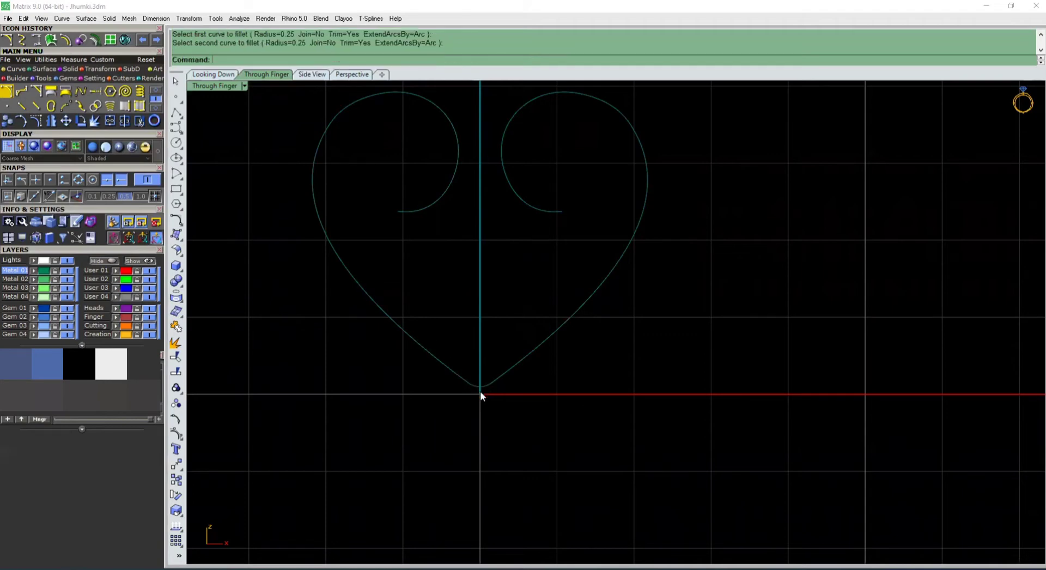
Lower the filleted heart curve slightly along the vertical axis to bring its rounded tip closer to the origin
scroll(479, 391, down, 10)
click(467, 324)
scroll(467, 324, up, 2)
drag(486, 315, 486, 320)
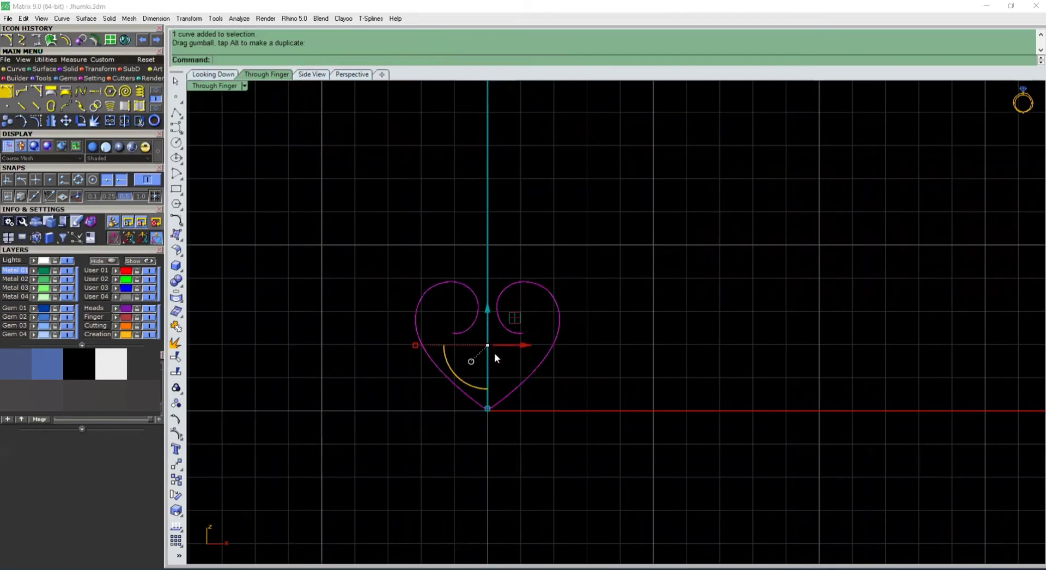
Test the heart curve's fit between the two metal bands and undo the move
scroll(495, 392, down, 10)
scroll(488, 357, down, 2)
drag(512, 371, 450, 186)
scroll(515, 213, up, 6)
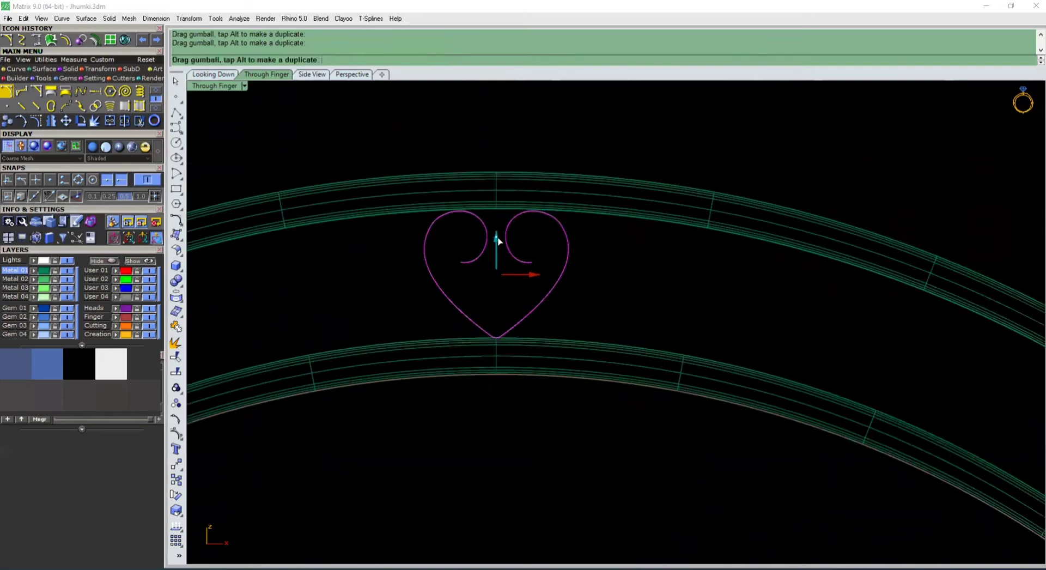
scroll(475, 190, down, 5)
key(ctrl+z)
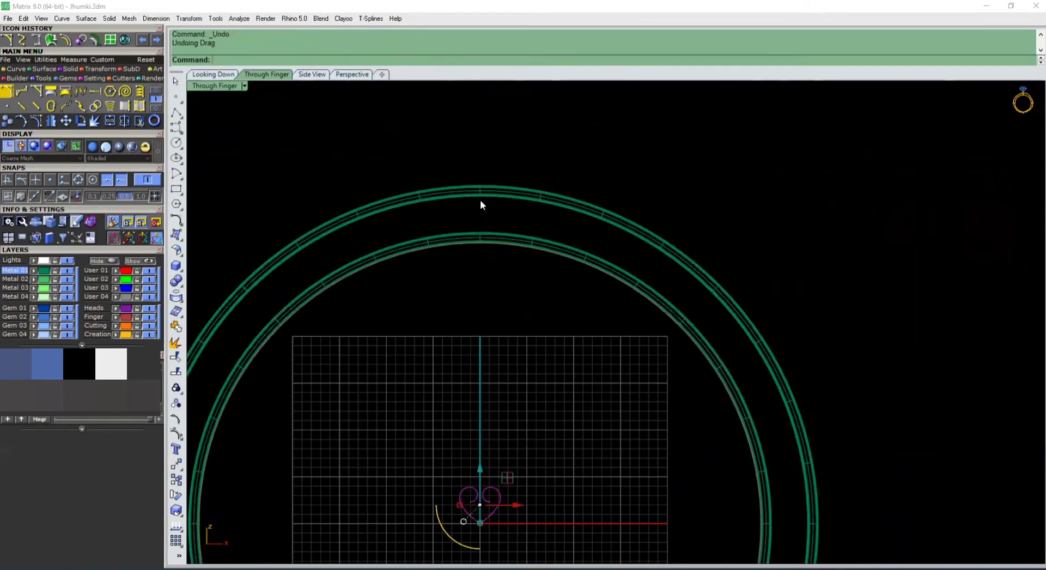
Scale the heart curve up very slightly and uniformly about its centre
scroll(526, 447, up, 6)
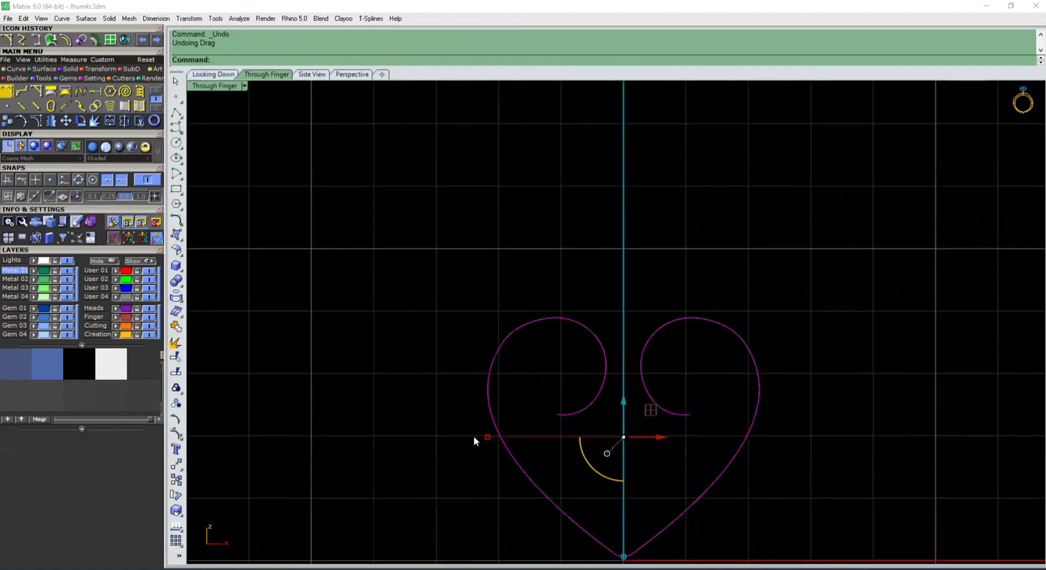
drag(488, 436, 484, 439)
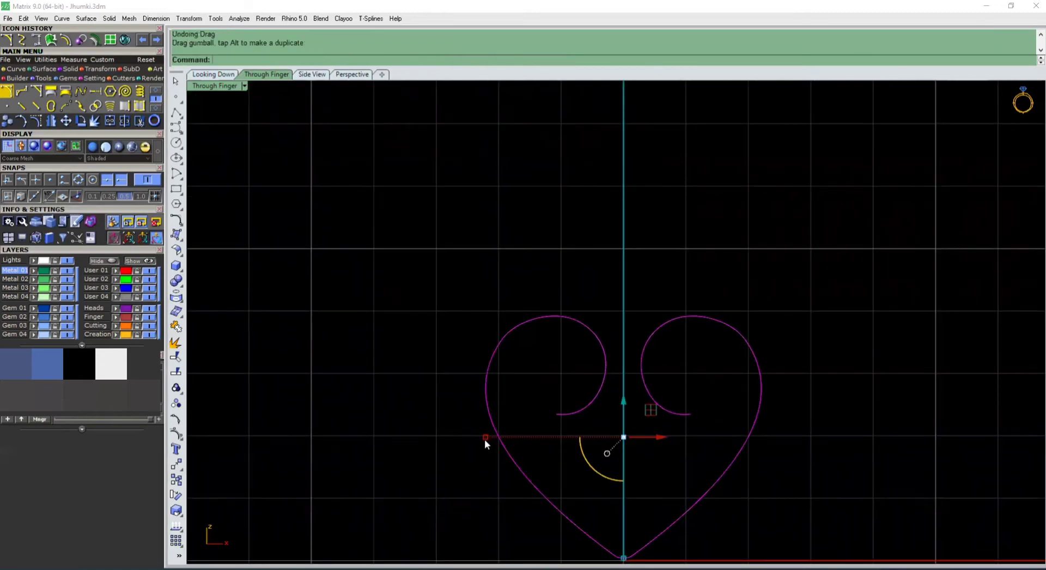
Set up a Pipe along the heart curve using diameter values and round caps
click(53, 80)
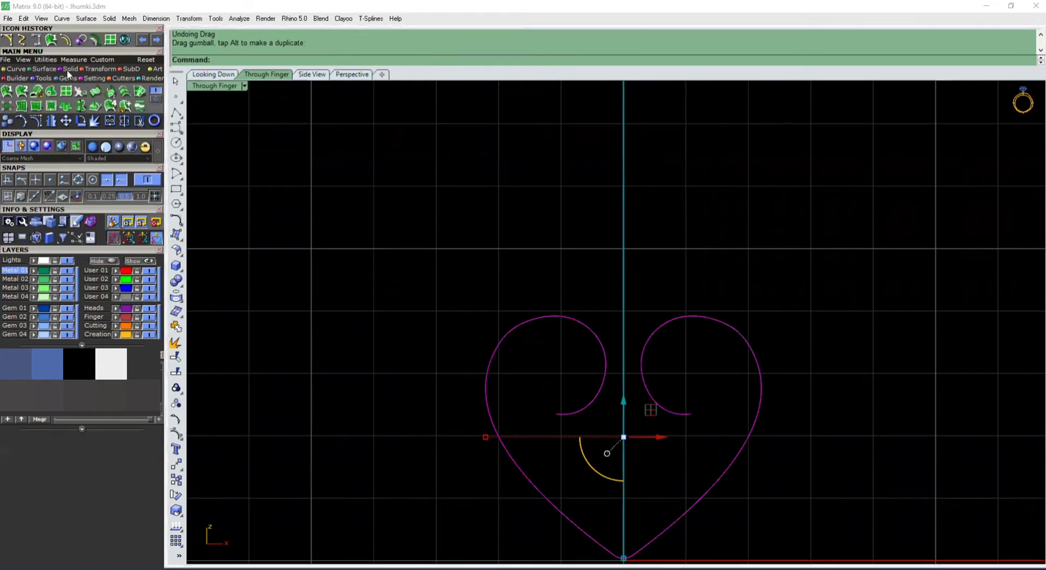
click(67, 71)
click(7, 105)
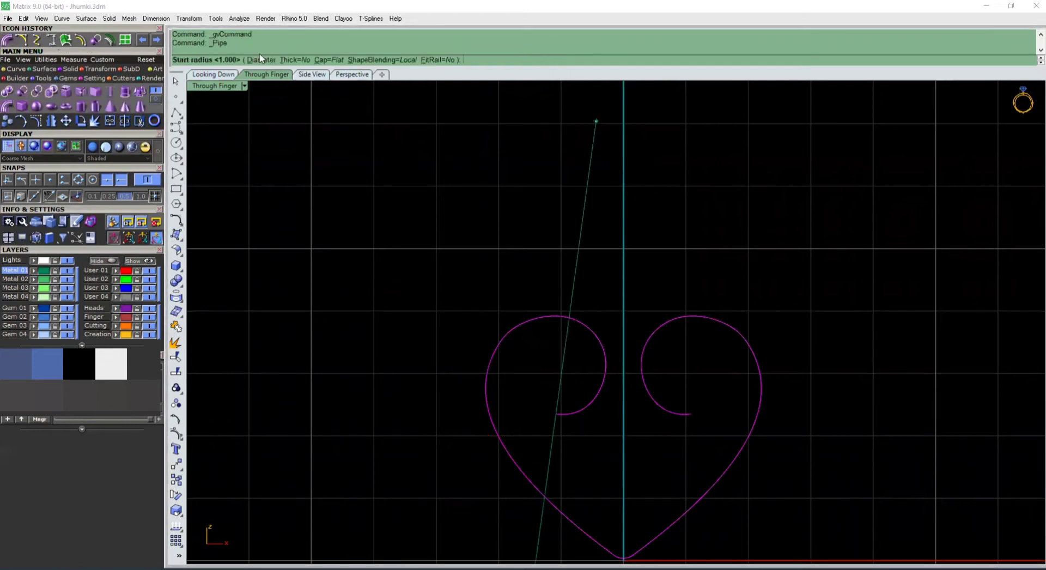
click(260, 60)
click(333, 59)
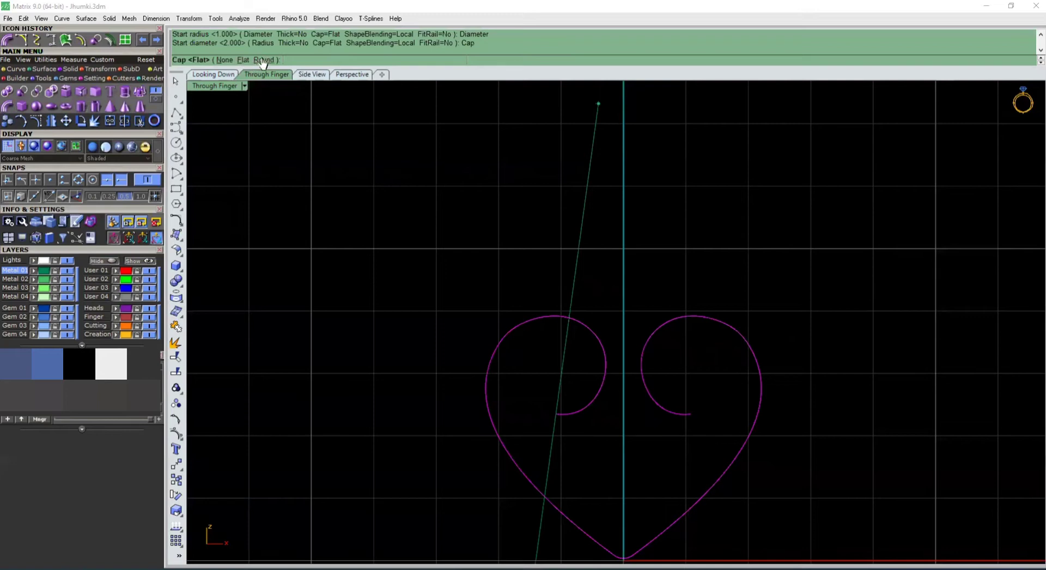
click(262, 60)
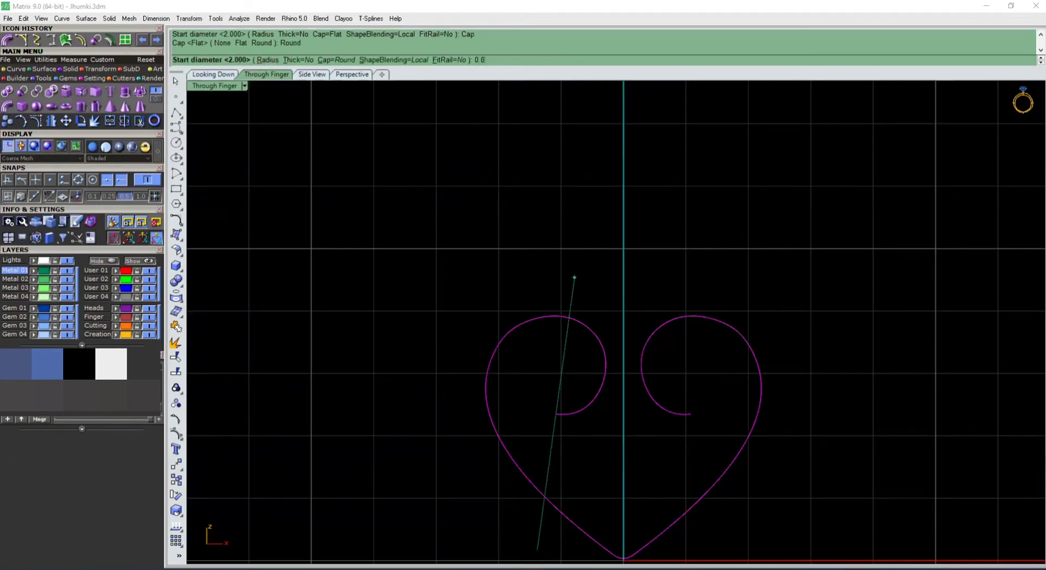
Try a pipe of constant 0.6 diameter along the heart curve and undo it
text(0.6)
key(Return)
key(Return)
key(Return)
scroll(423, 283, down, 1)
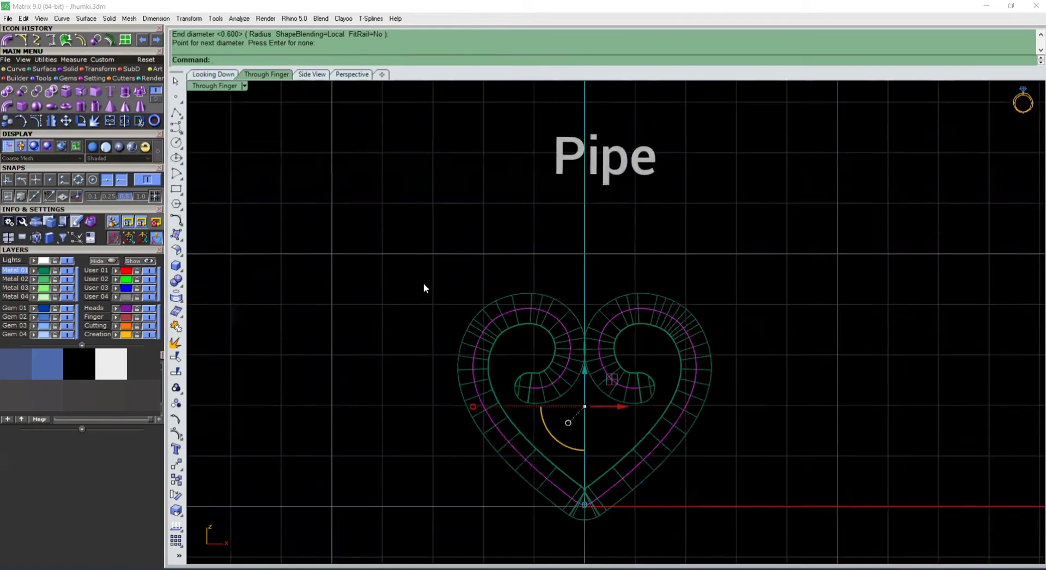
scroll(423, 283, down, 2)
key(ctrl+z)
Pipe the heart curve with a start and end diameter of 0.65 and round caps
right_click(510, 315)
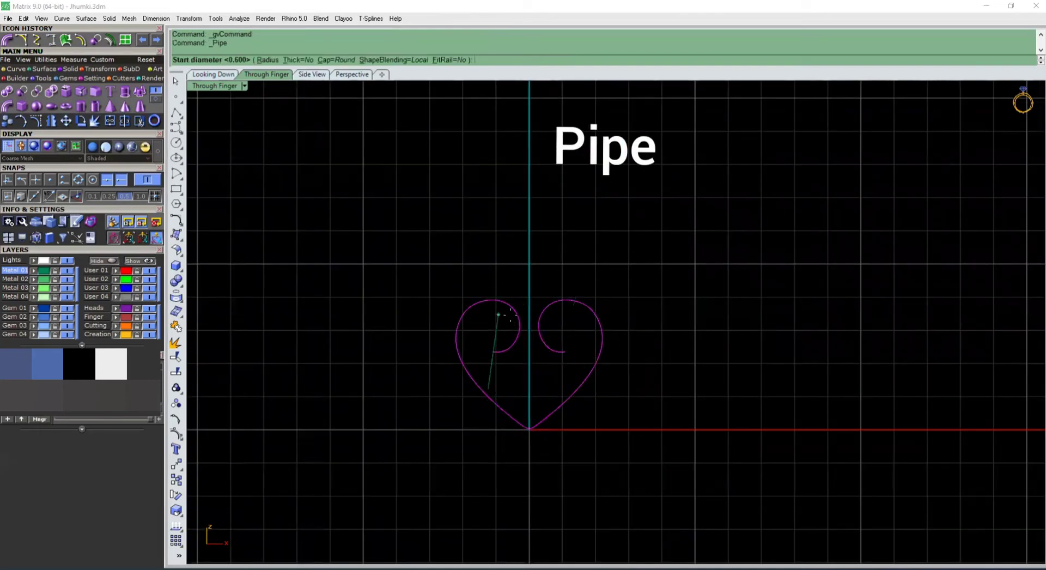
key(Return)
key(Return)
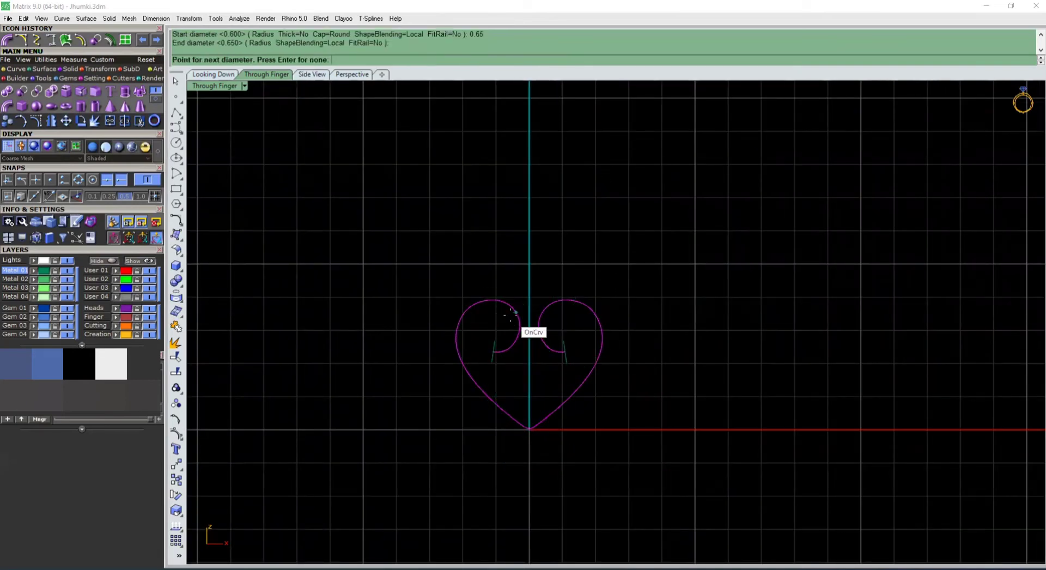
key(Return)
scroll(446, 363, down, 5)
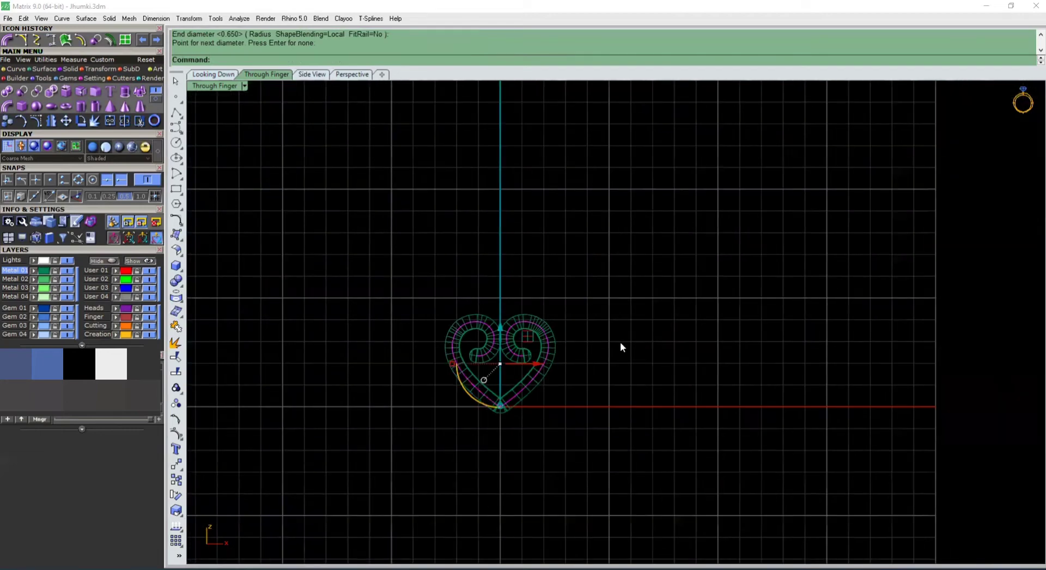
scroll(514, 377, down, 5)
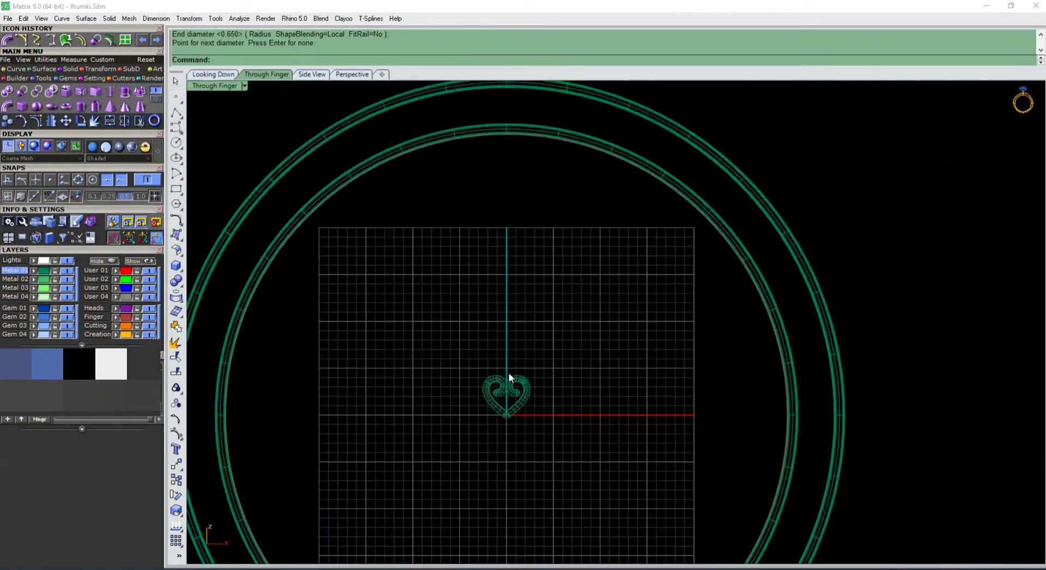
scroll(511, 381, up, 9)
click(507, 385)
scroll(518, 460, down, 4)
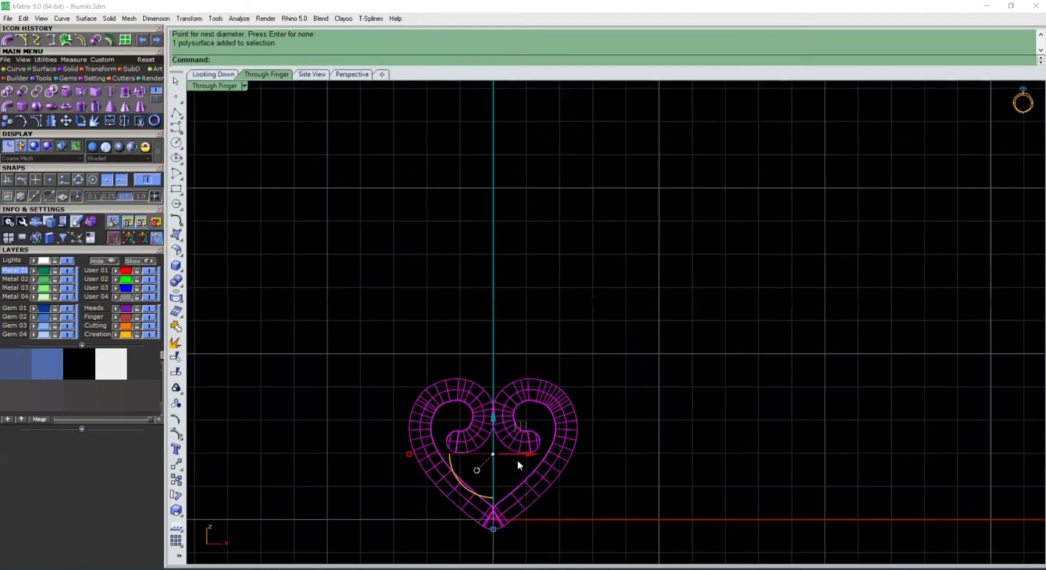
scroll(509, 452, down, 6)
drag(593, 398, 443, 484)
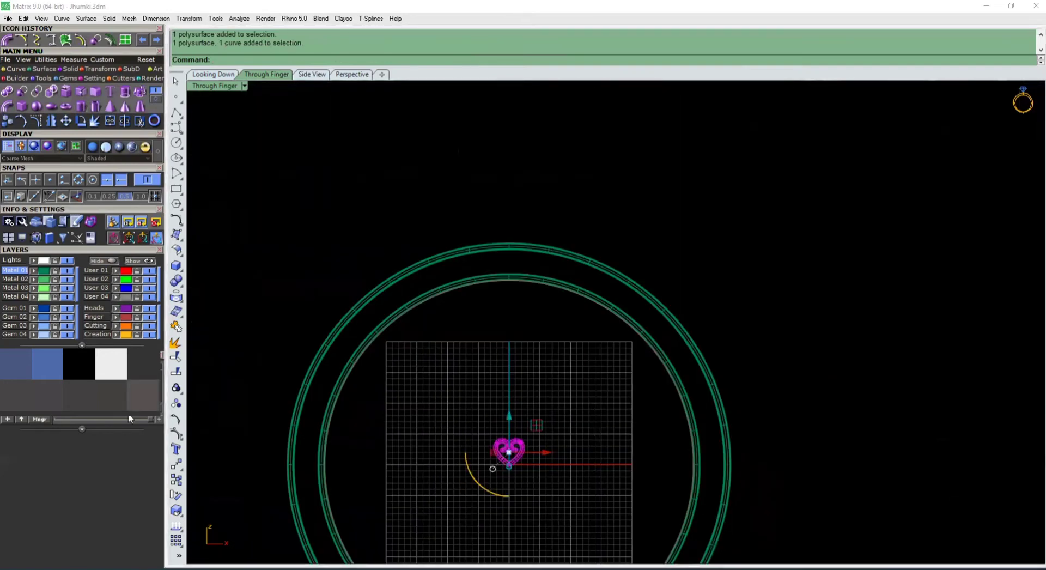
scroll(524, 447, up, 6)
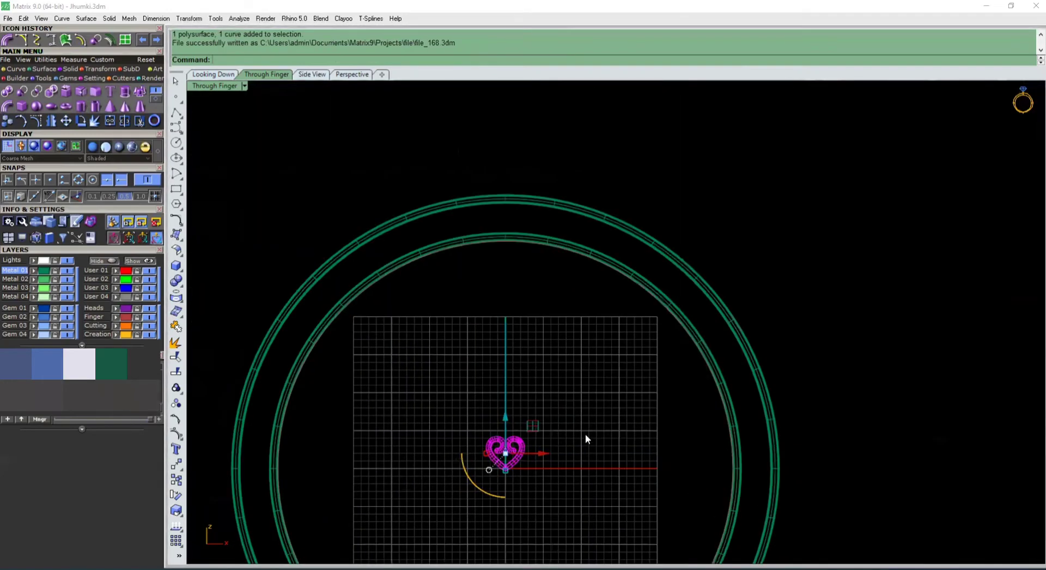
key(Escape)
Copy the piped heart straight up along the vertical axis and position the copy between the two bands at their top
scroll(520, 508, down, 6)
click(505, 477)
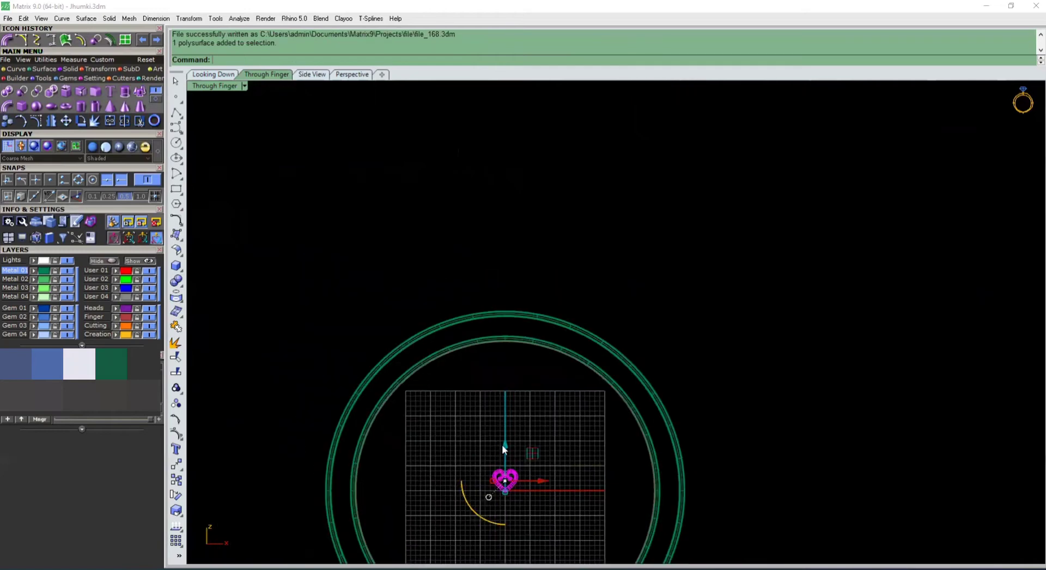
alt+drag(502, 447, 496, 341)
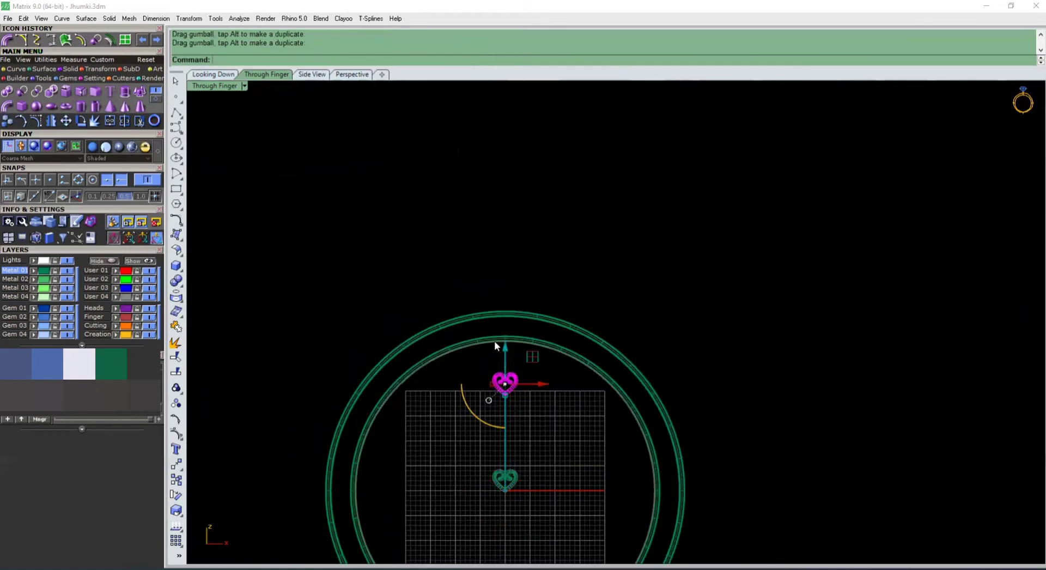
scroll(497, 342, up, 3)
alt+drag(515, 384, 478, 282)
scroll(506, 299, up, 5)
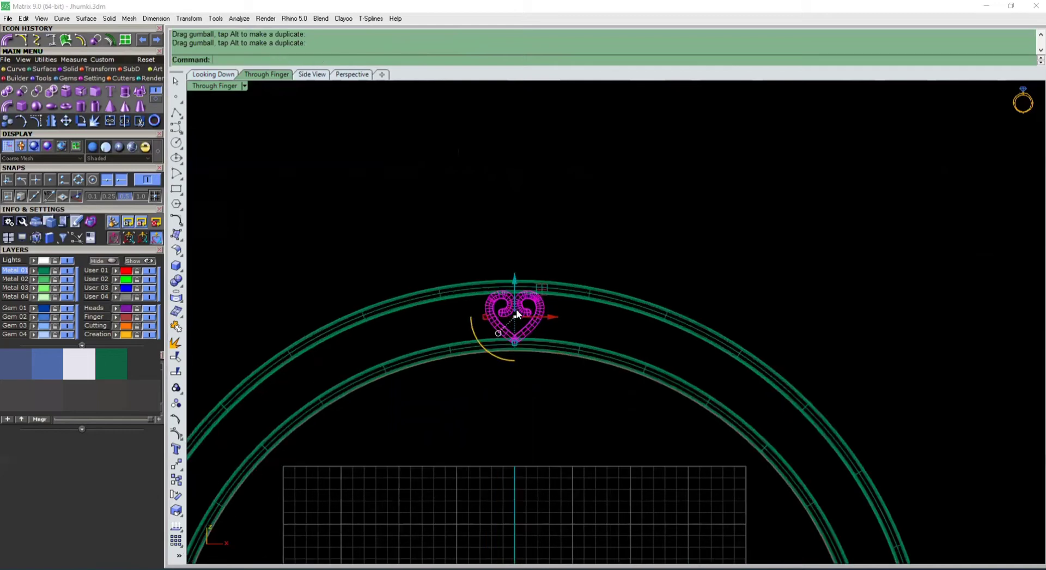
drag(534, 319, 521, 318)
scroll(480, 306, up, 4)
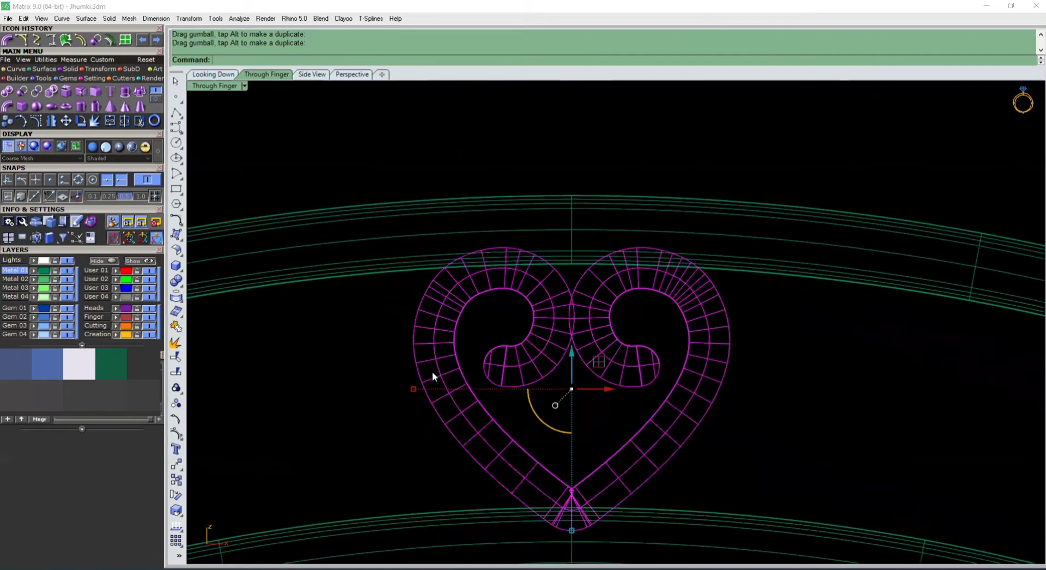
Delete the heart copy between the two bands and scale the original heart's centre curve down slightly
scroll(469, 302, down, 8)
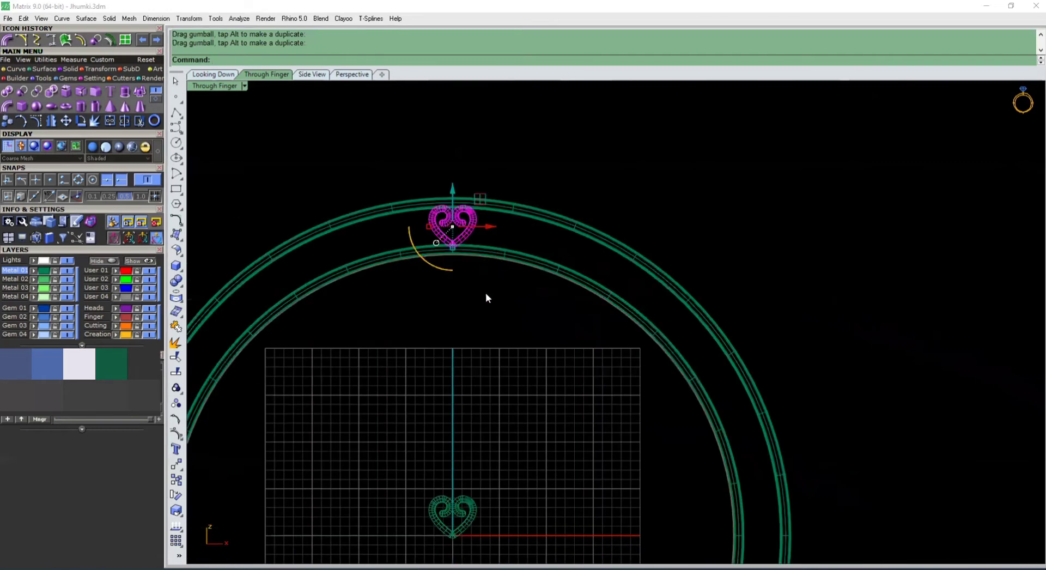
key(Delete)
scroll(445, 528, up, 6)
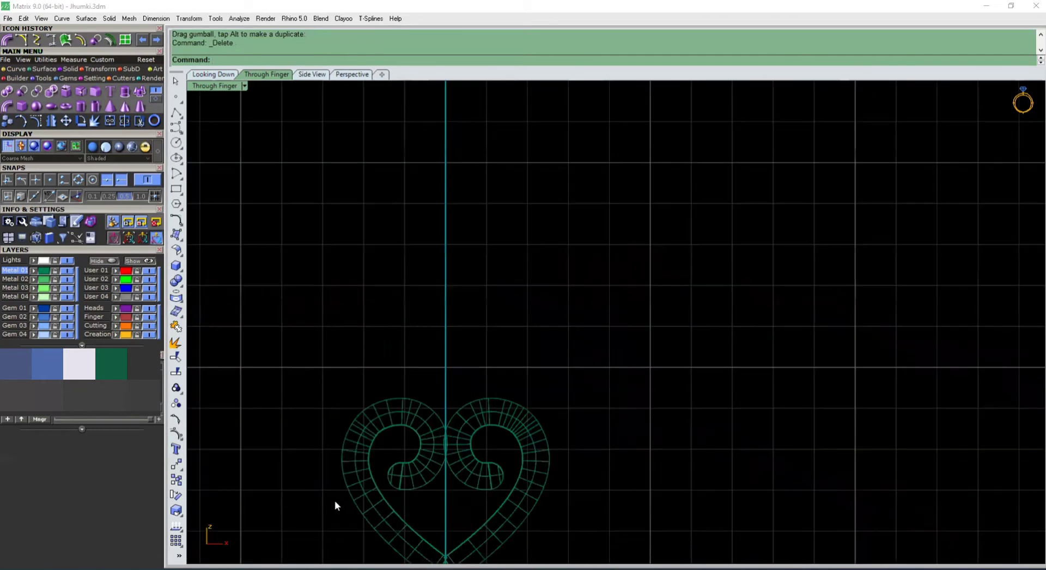
click(362, 494)
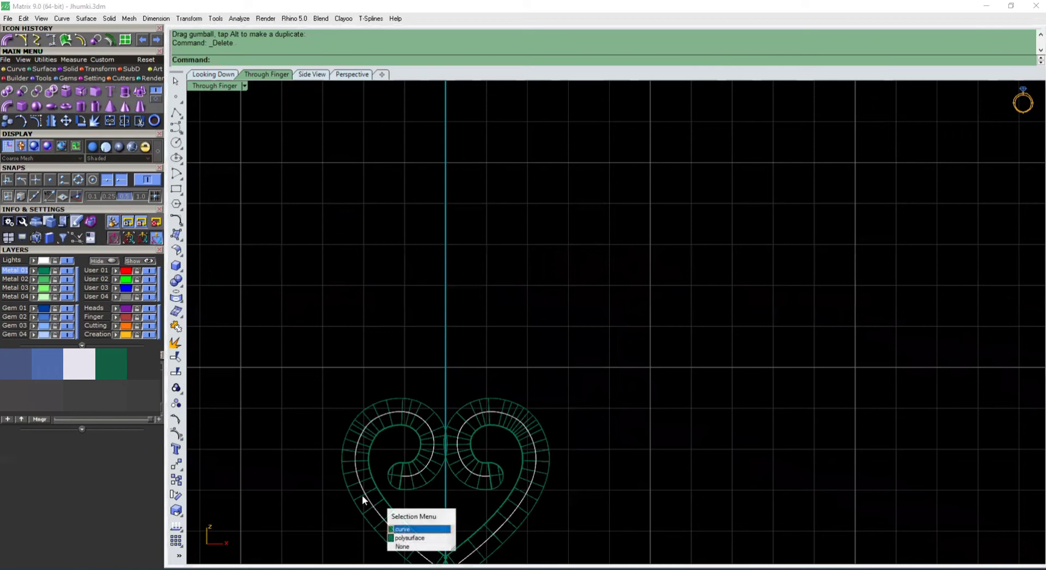
click(403, 529)
drag(355, 493, 362, 497)
scroll(458, 474, down, 6)
click(549, 462)
Try a copy of the resized piped heart between the two bands at their top and delete it
click(499, 485)
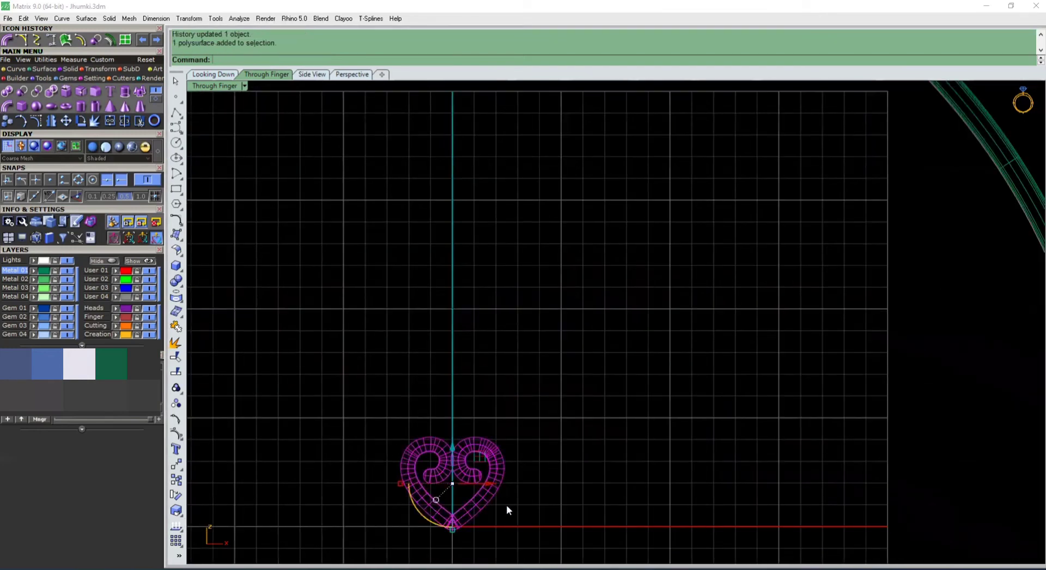
scroll(505, 504, down, 5)
drag(469, 414, 459, 223)
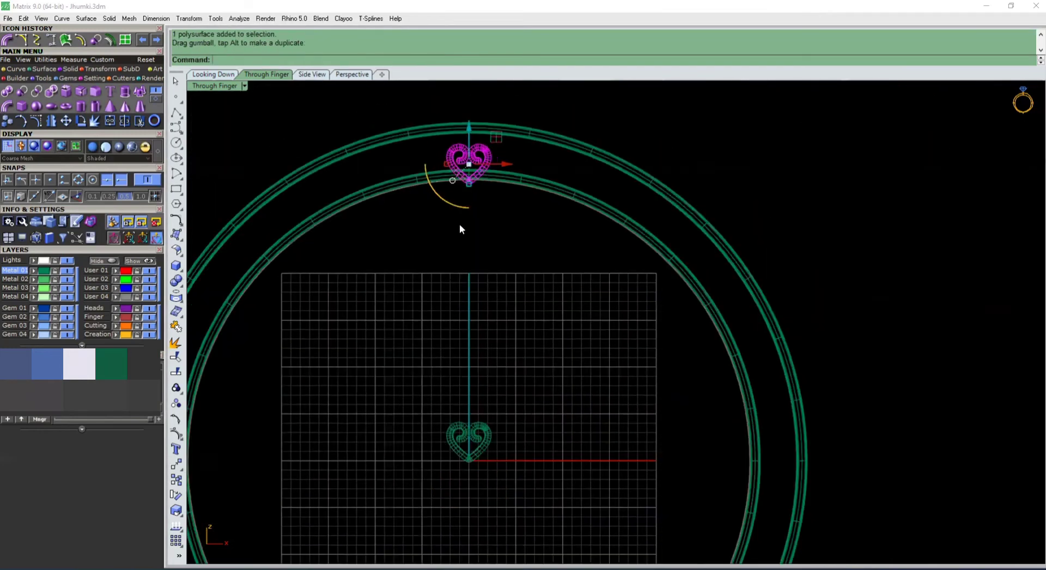
scroll(498, 185, up, 4)
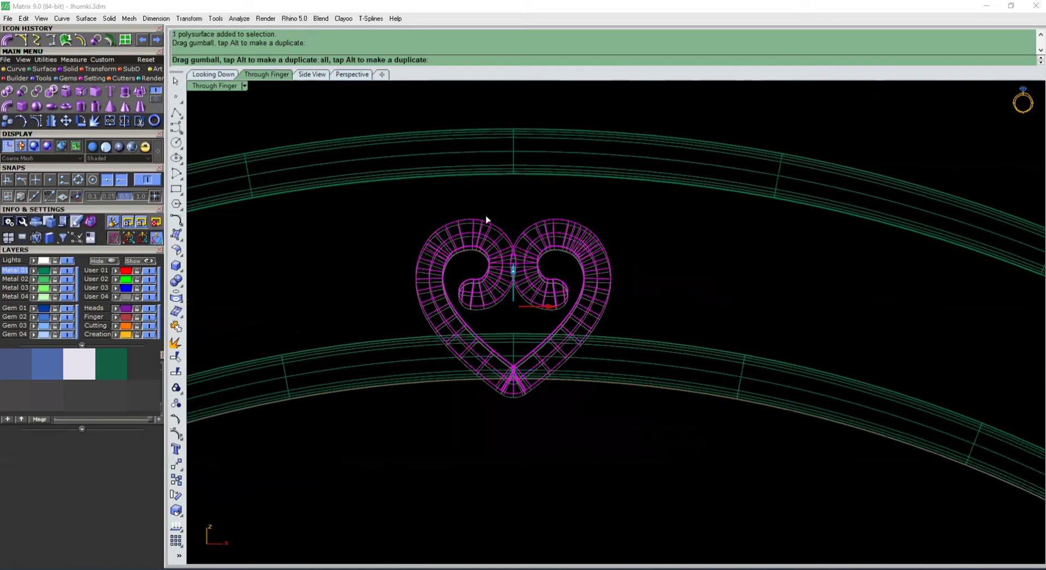
drag(487, 221, 487, 219)
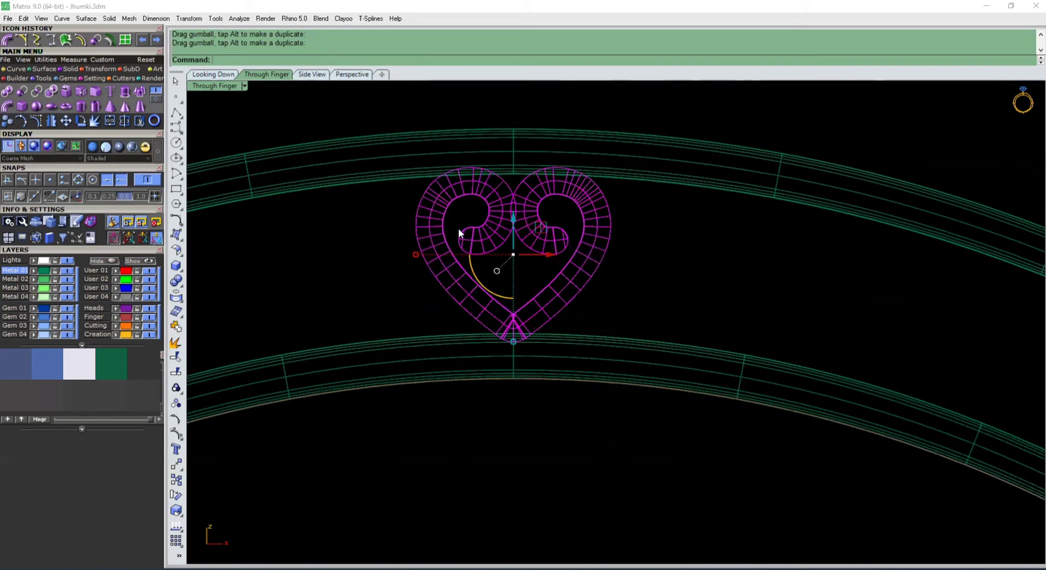
scroll(459, 228, down, 6)
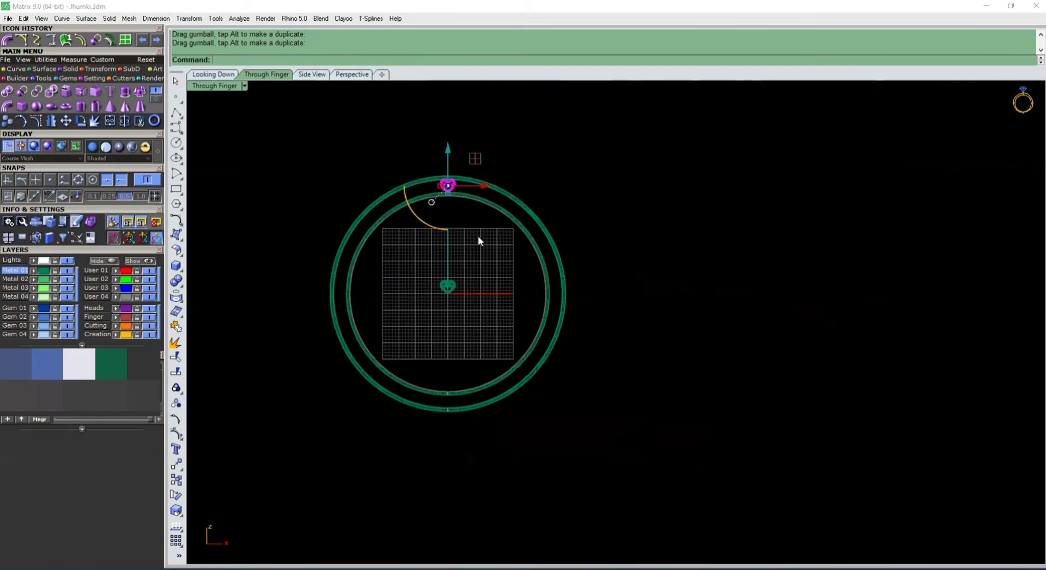
key(Delete)
Scale the original heart's centre curve down a little further about its centre
scroll(443, 294, up, 5)
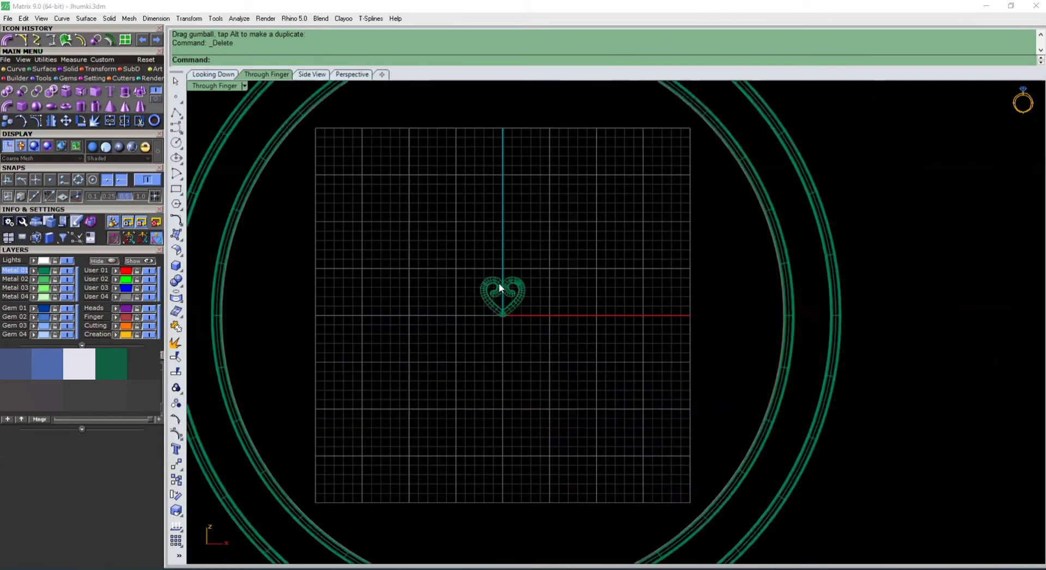
scroll(499, 283, up, 5)
click(506, 280)
click(548, 298)
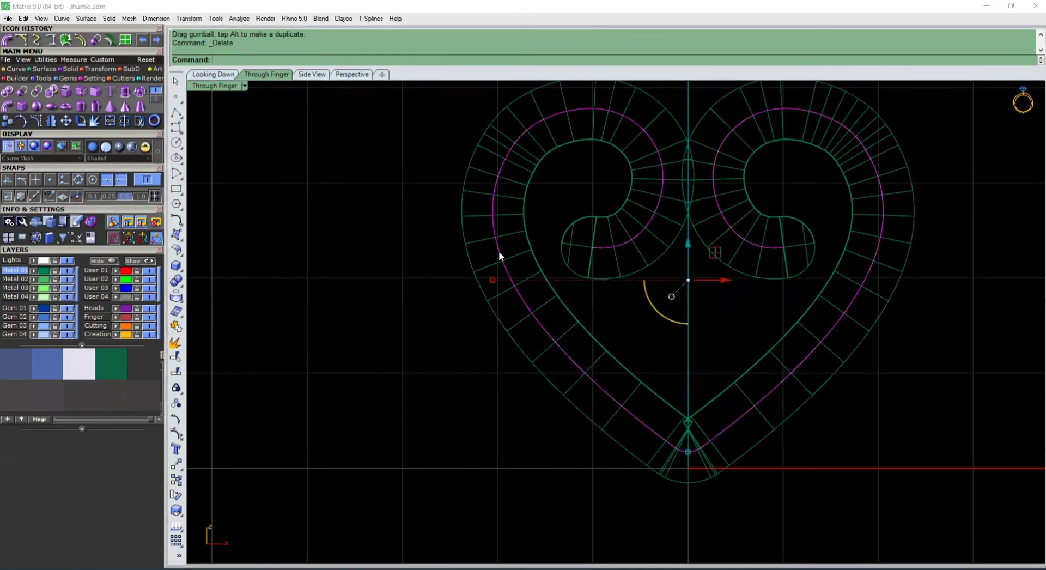
drag(490, 280, 493, 281)
scroll(488, 314, down, 10)
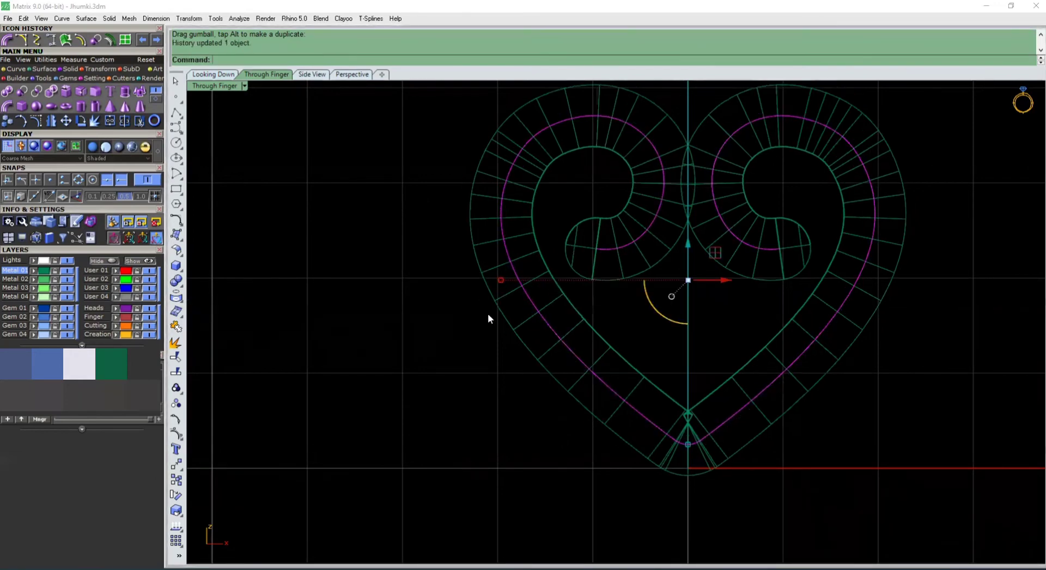
scroll(566, 337, down, 2)
click(511, 375)
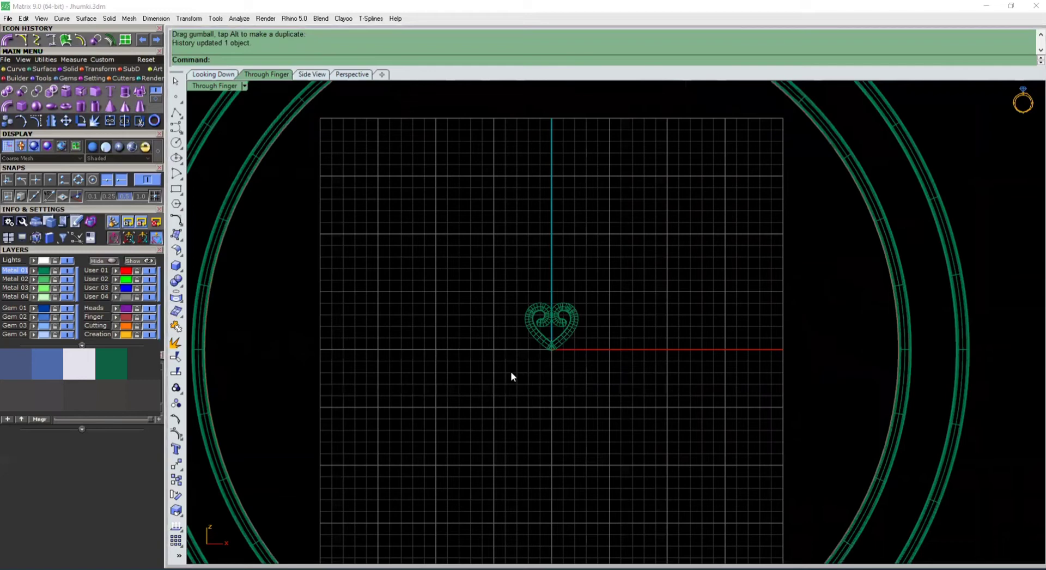
Copy the piped heart straight up and fit the copy between the inner and outer bands at their top
scroll(512, 374, down, 6)
click(523, 344)
alt+drag(532, 316, 536, 143)
scroll(536, 143, up, 8)
drag(552, 219, 532, 171)
Move the heart copy in depth so it is centred within the thickness of the bands in the side view
double_click(213, 87)
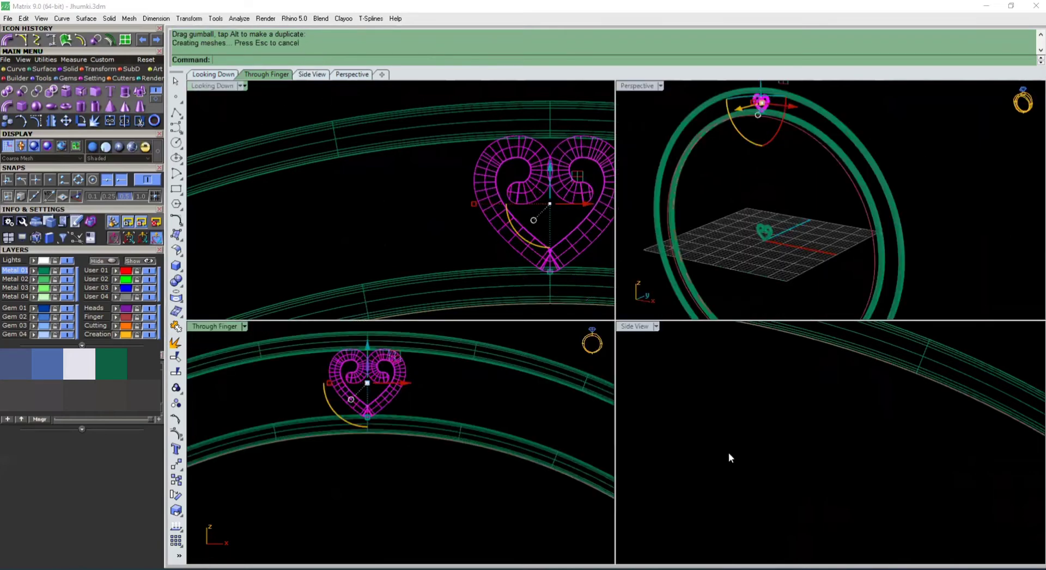
scroll(732, 414, up, 6)
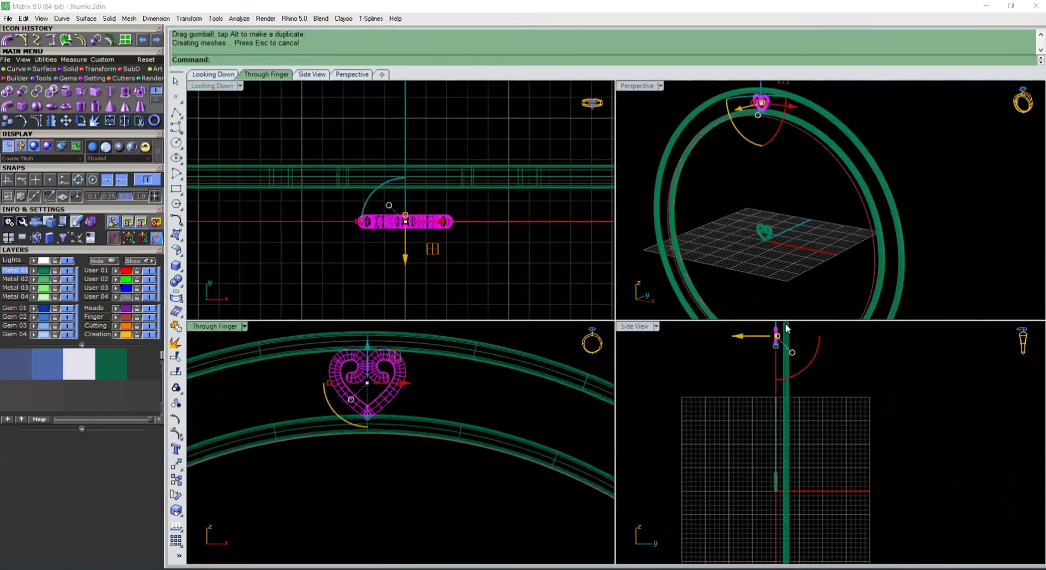
drag(727, 424, 781, 448)
scroll(815, 417, up, 8)
scroll(802, 429, up, 3)
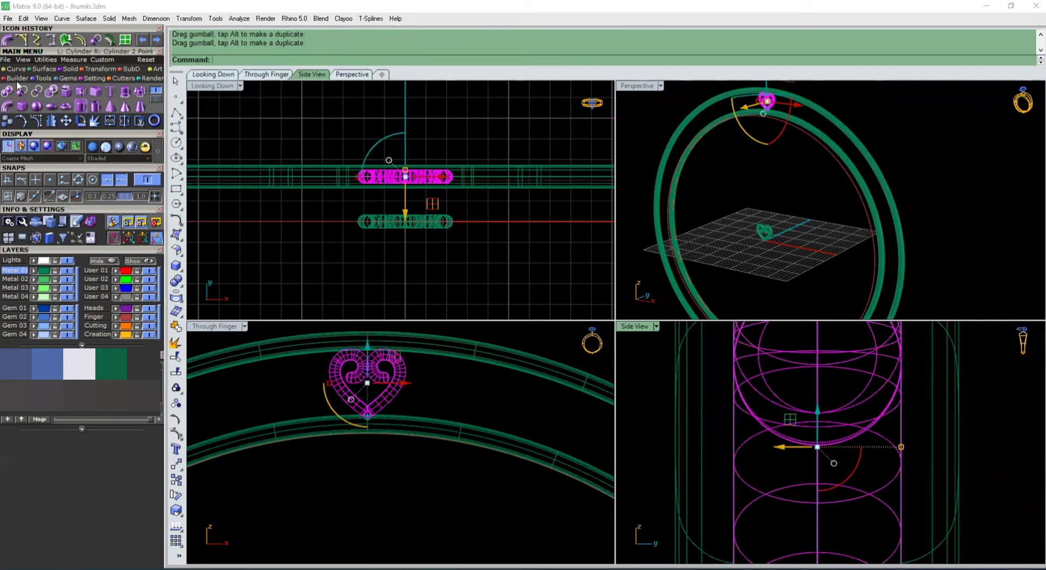
Apply Cage Edit to the heart copy with a bounding-box control cage and the default options
click(104, 71)
click(140, 106)
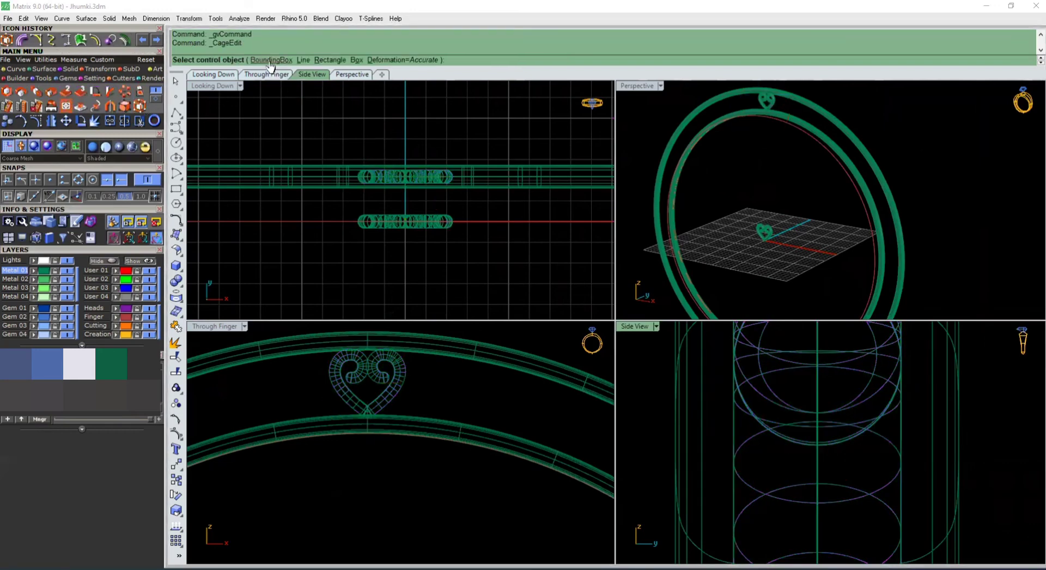
click(267, 62)
right_click(381, 368)
right_click(380, 367)
right_click(381, 370)
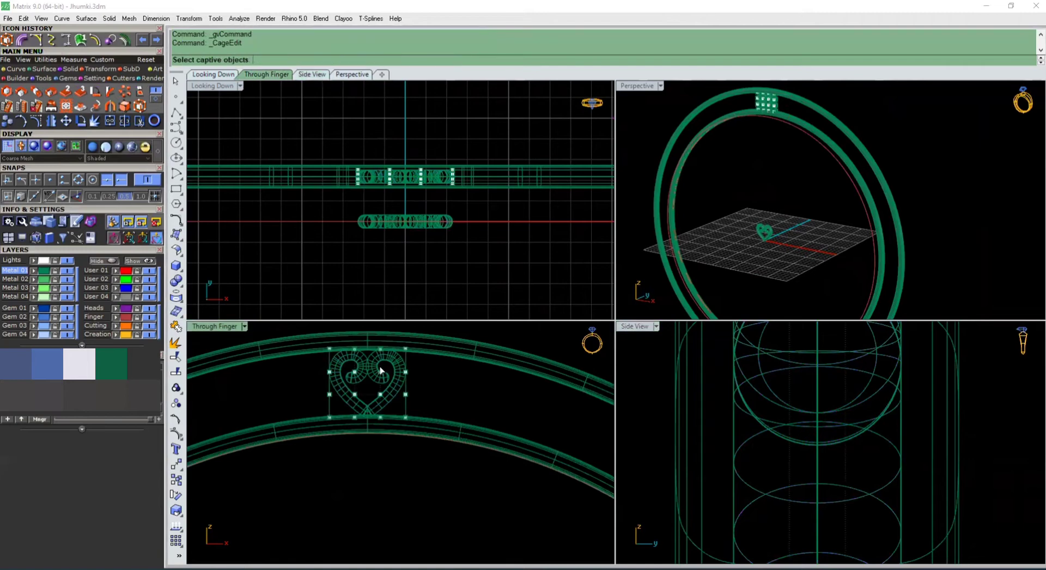
Shift the cage's two middle rows of control points in depth so the heart bows outward in the side view
drag(310, 361, 520, 431)
scroll(748, 425, down, 3)
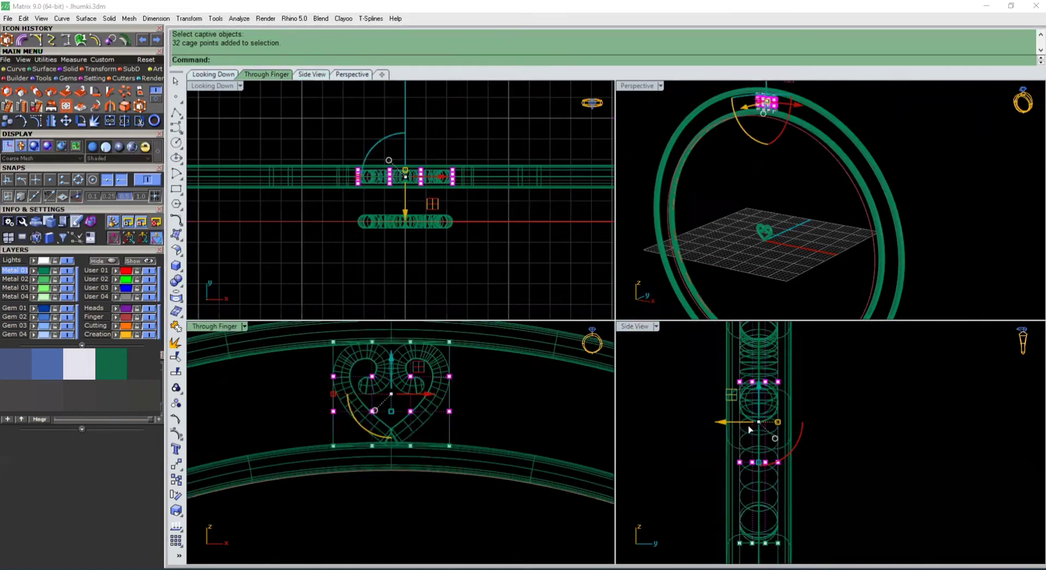
drag(749, 429, 775, 427)
key(Escape)
key(Escape)
Delete the control cage around the bowed heart and select the heart
scroll(793, 140, up, 5)
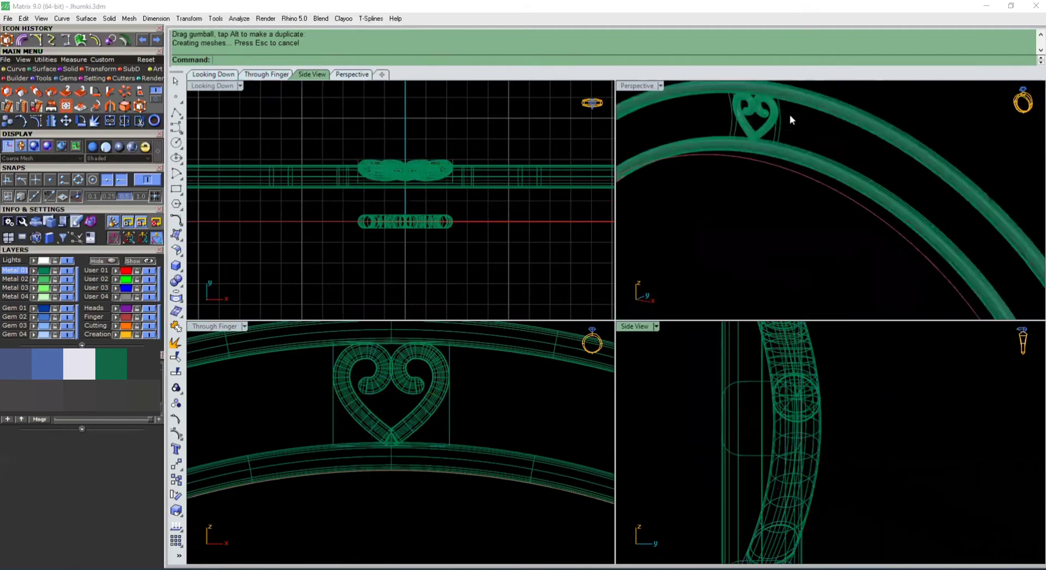
click(775, 134)
key(Delete)
right_drag(746, 132, 639, 288)
click(375, 400)
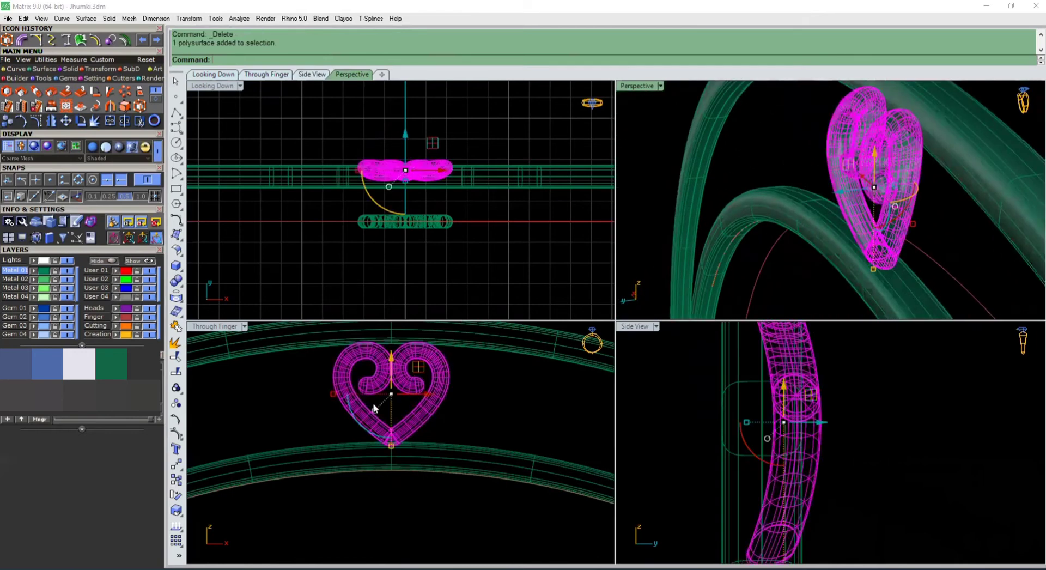
Delete the original flat piped heart together with its curve at the centre of the grid
scroll(376, 393, down, 5)
scroll(433, 420, down, 5)
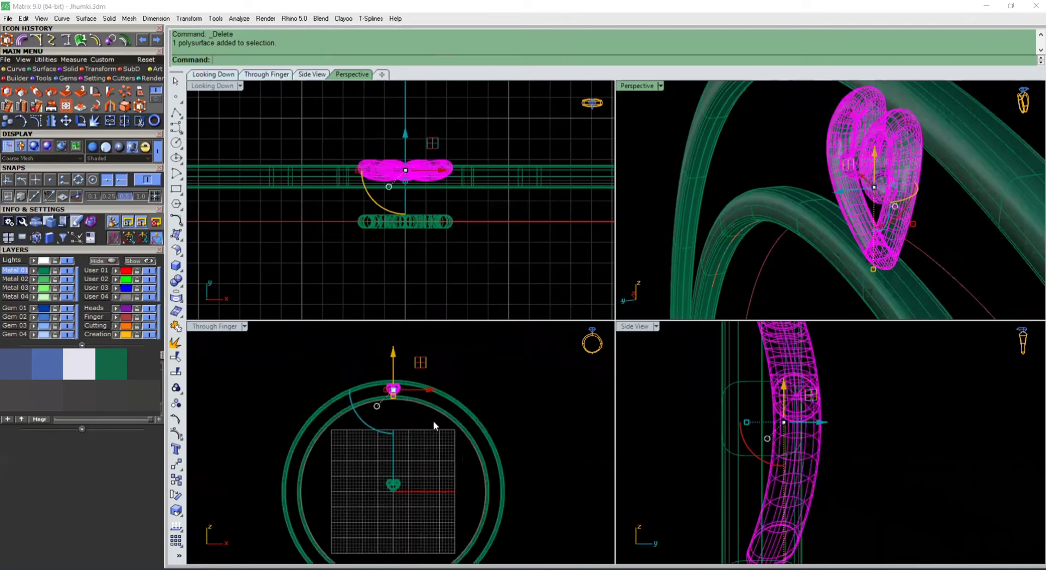
drag(409, 409, 340, 471)
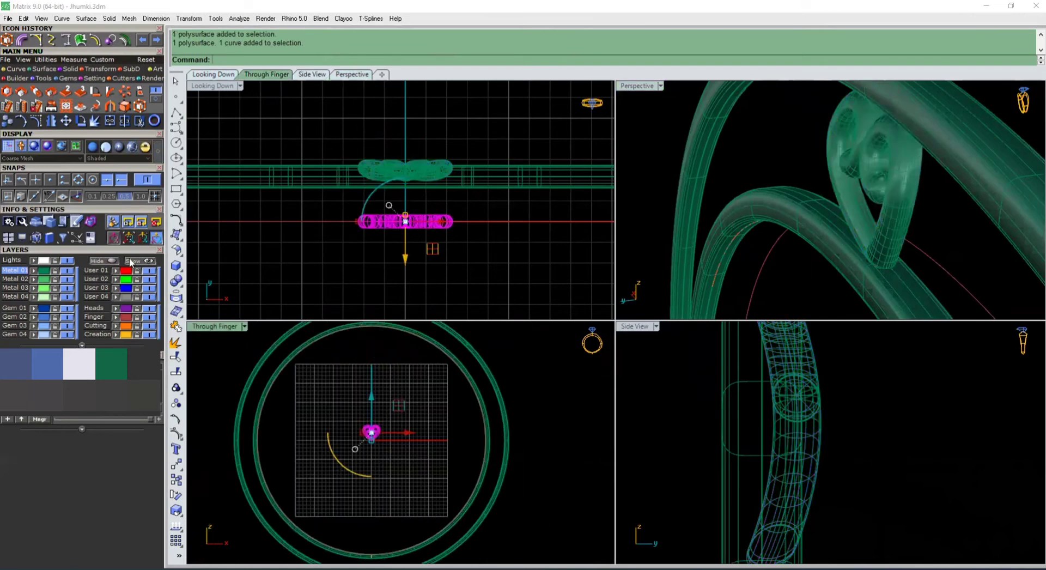
key(Delete)
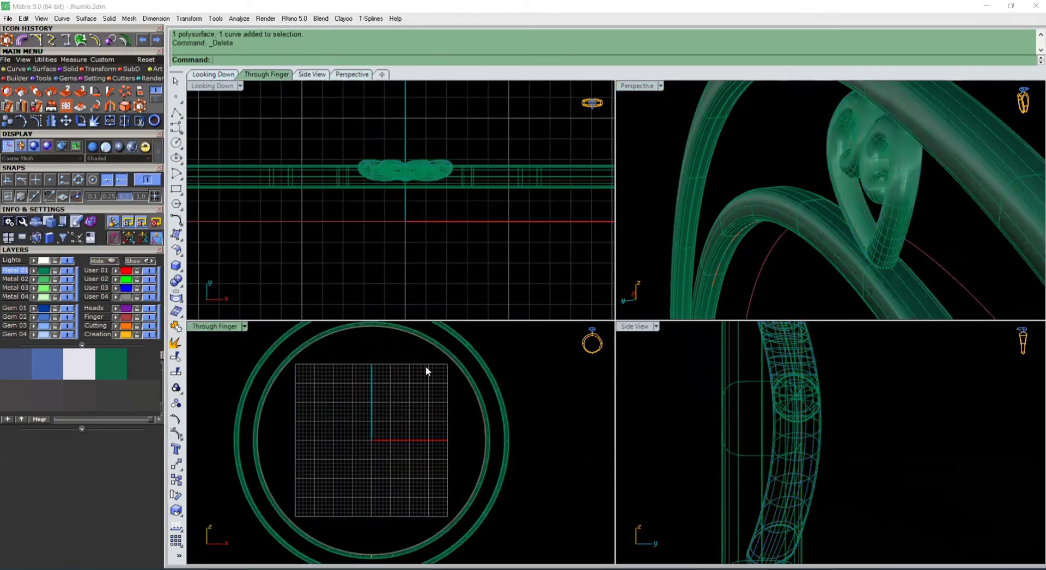
key(ctrl+z)
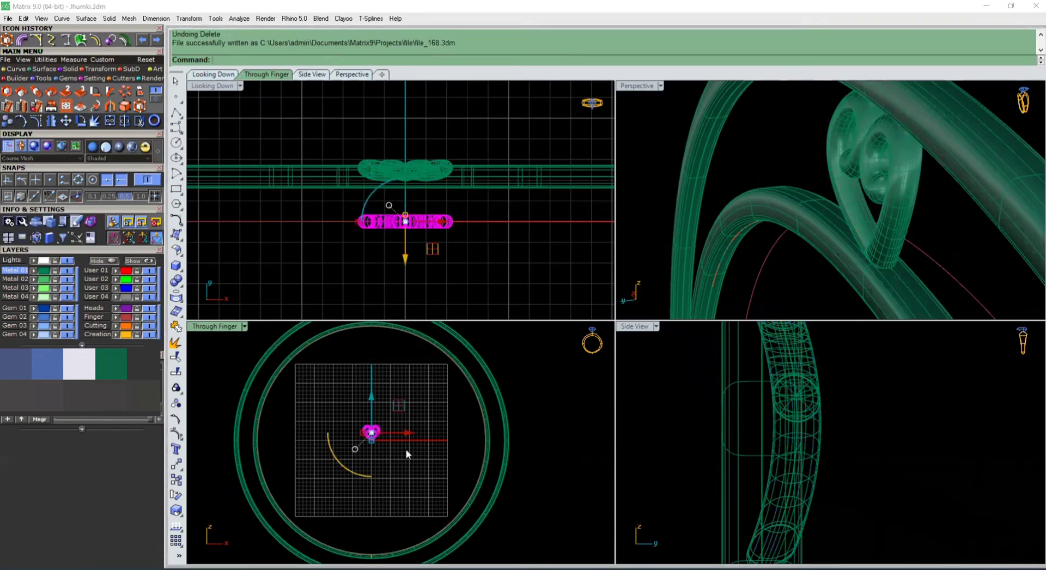
key(Delete)
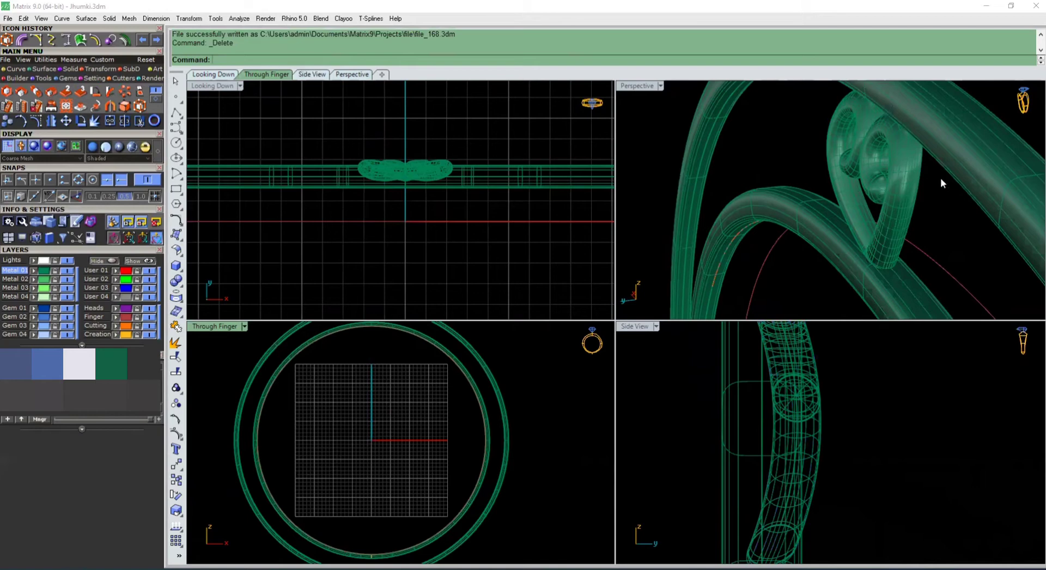
Set up a polar array of the bowed heart around the origin with 20 items over 360 degrees
click(921, 177)
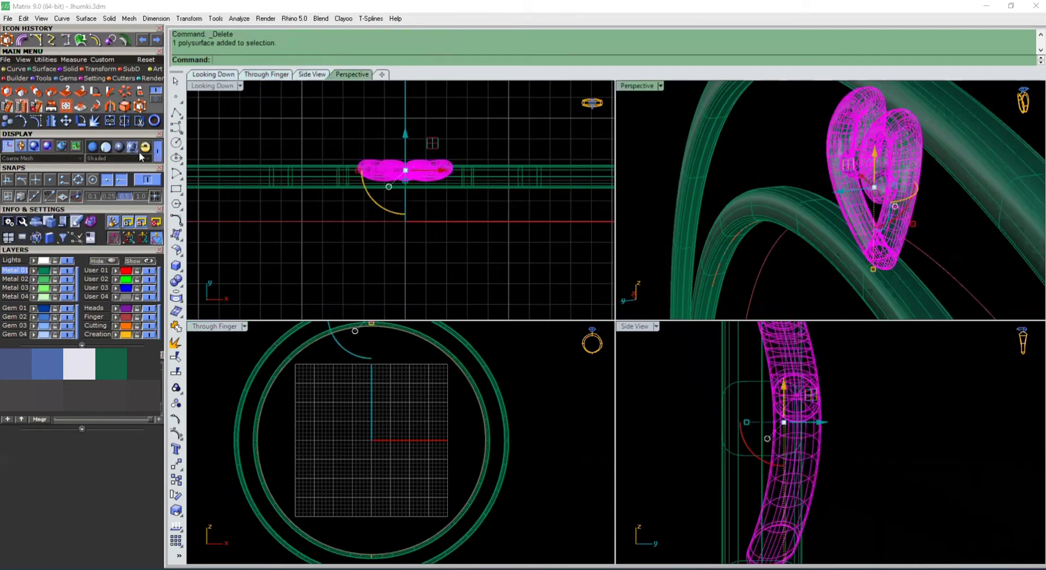
click(126, 91)
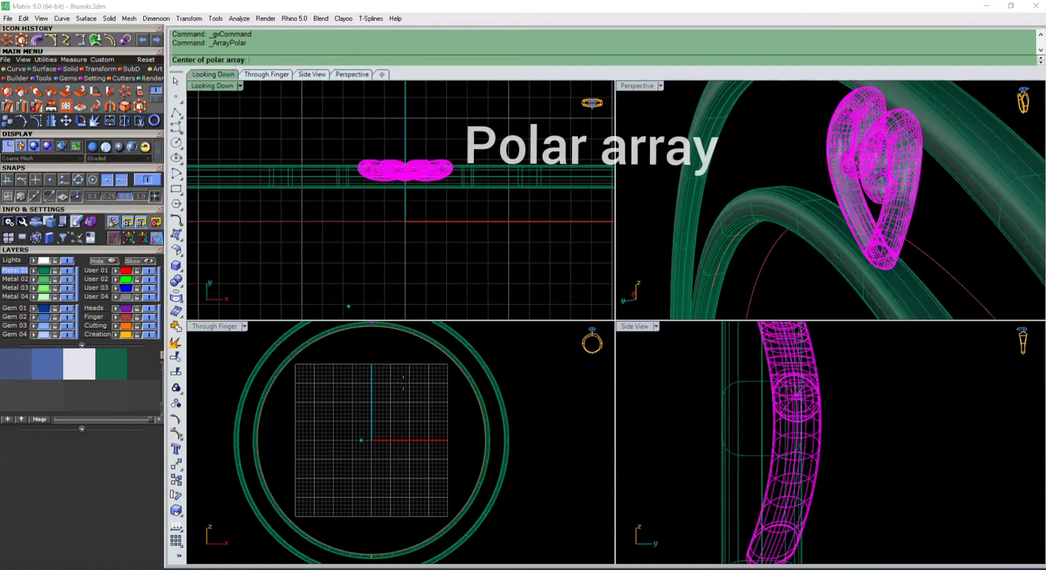
scroll(425, 451, down, 2)
text(0)
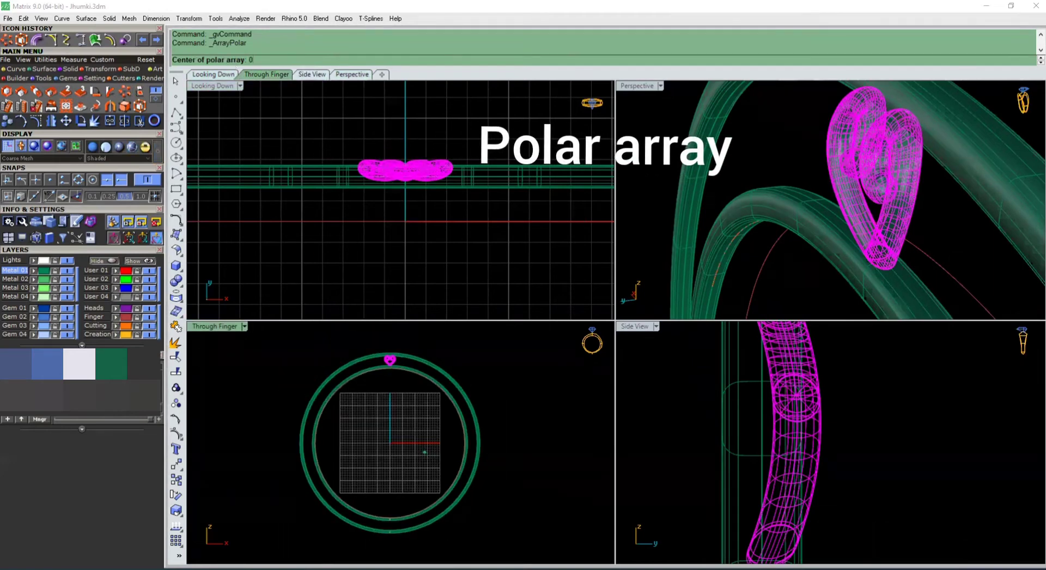
key(Return)
text(20)
key(Return)
key(Return)
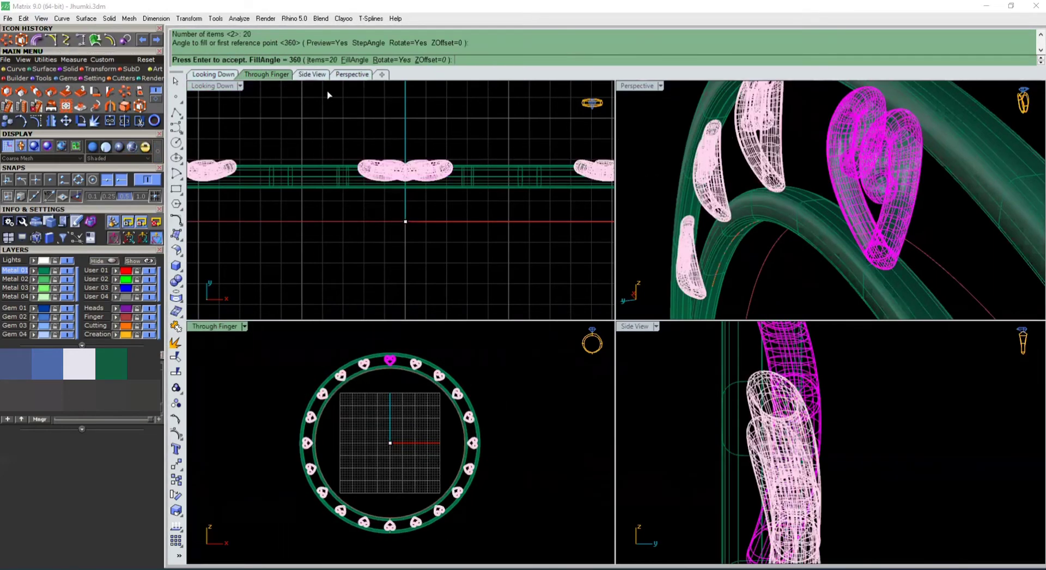
Change the polar array to 50 items, check the overlap between neighbouring hearts and accept the array
click(316, 60)
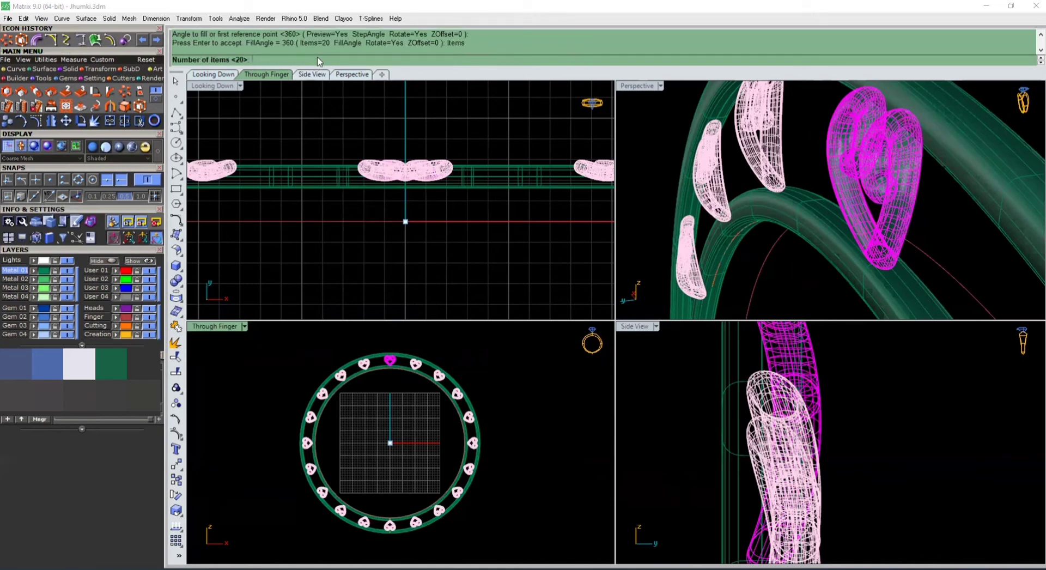
key(Return)
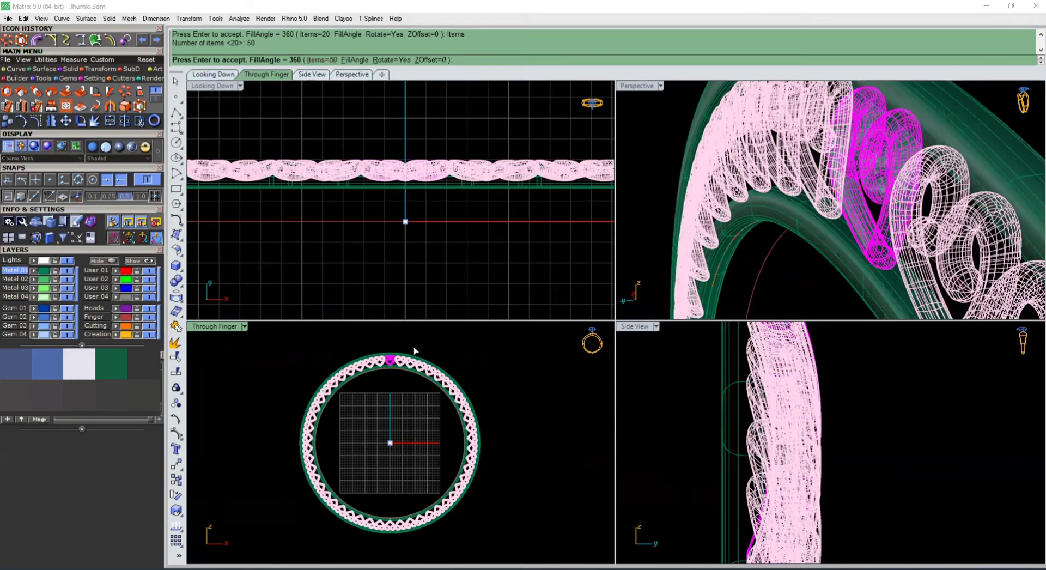
scroll(378, 371, up, 3)
scroll(370, 363, up, 5)
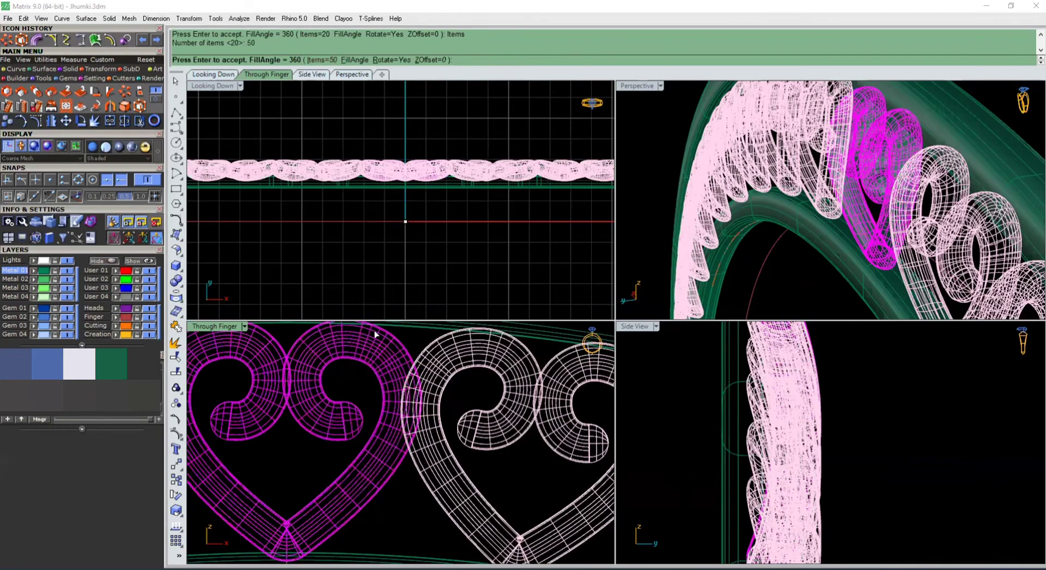
scroll(375, 333, down, 4)
scroll(418, 432, up, 2)
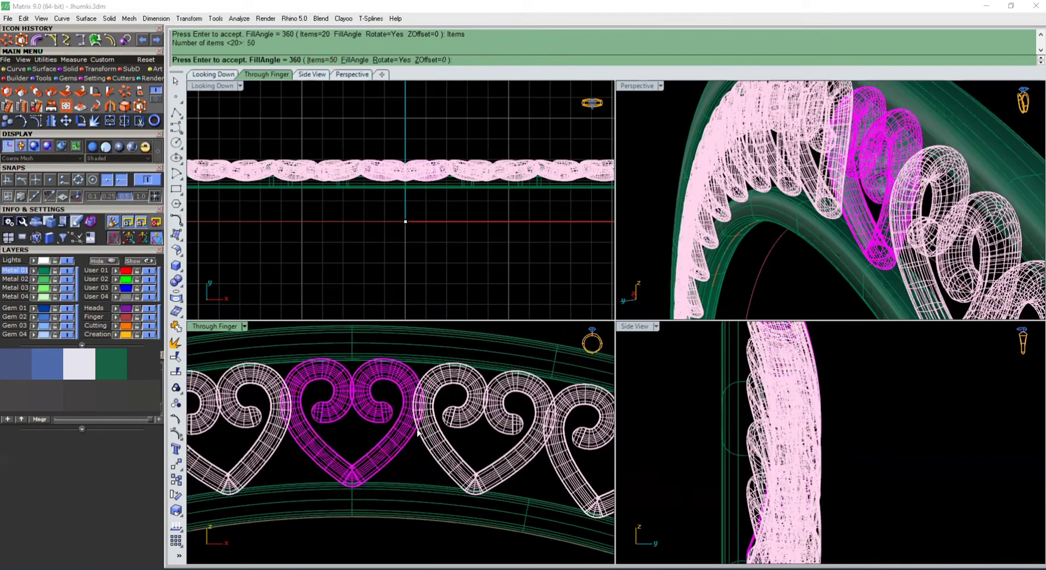
scroll(490, 412, down, 3)
key(Return)
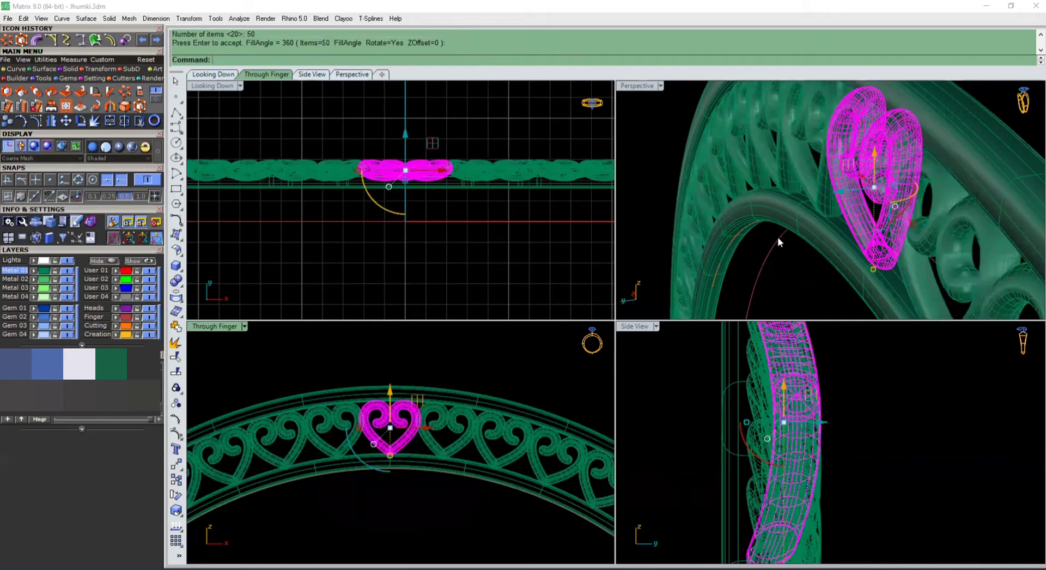
Examine the full ring of hearts between the two bands from several angles in the perspective view
scroll(845, 152, down, 10)
click(847, 158)
click(968, 141)
right_drag(834, 222, 964, 205)
scroll(964, 205, down, 5)
right_drag(864, 245, 1022, 250)
scroll(480, 457, down, 5)
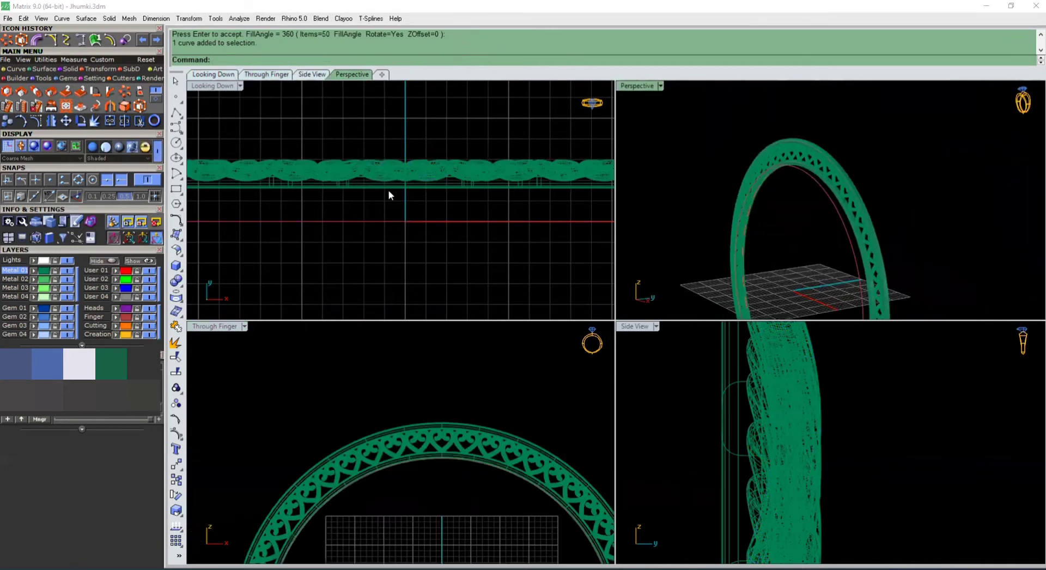
Select the whole ring of hearts together with both bands and group them
scroll(381, 194, down, 5)
drag(210, 150, 622, 195)
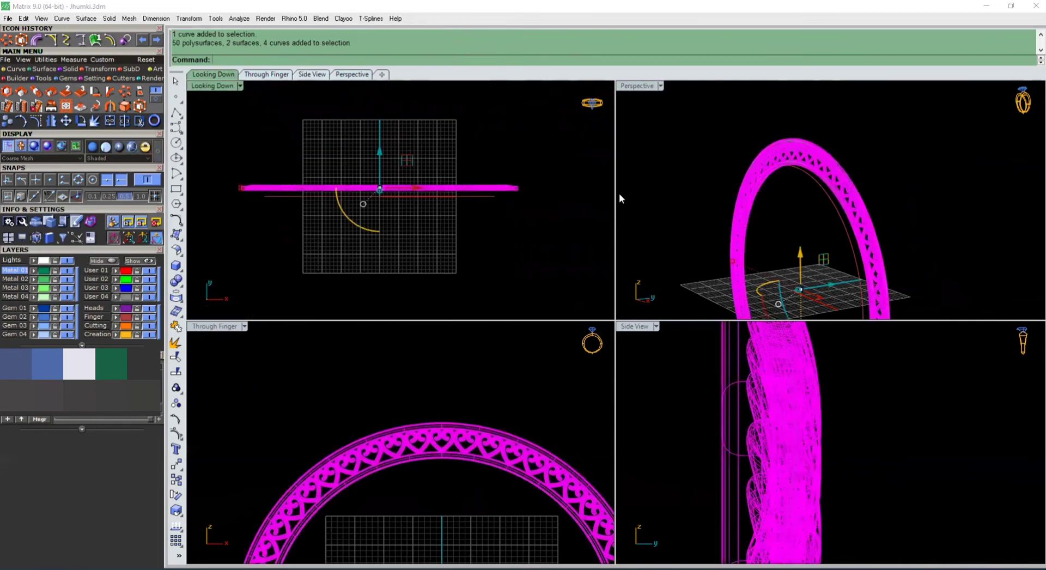
key(ctrl+g)
Mirror a copy of the grouped ring across the horizontal axis through origin 0 in the Looking Down view
click(50, 122)
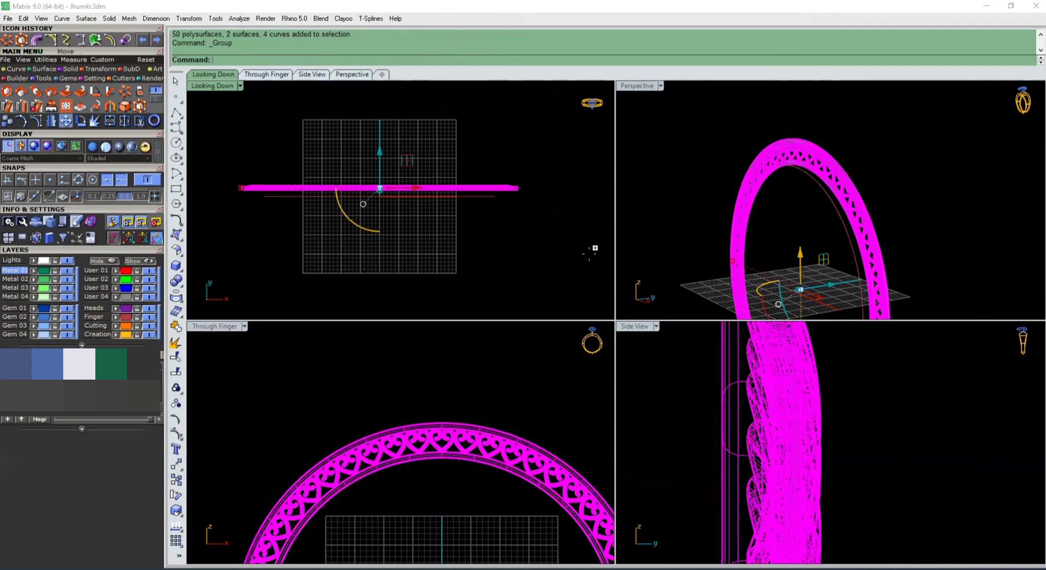
text(0)
key(Return)
shift+click(567, 186)
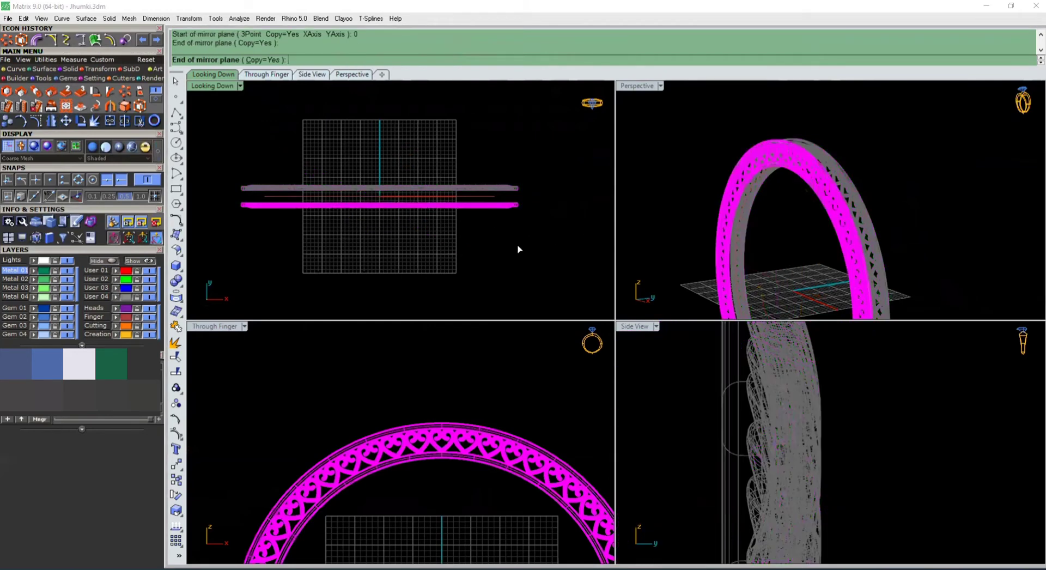
click(559, 162)
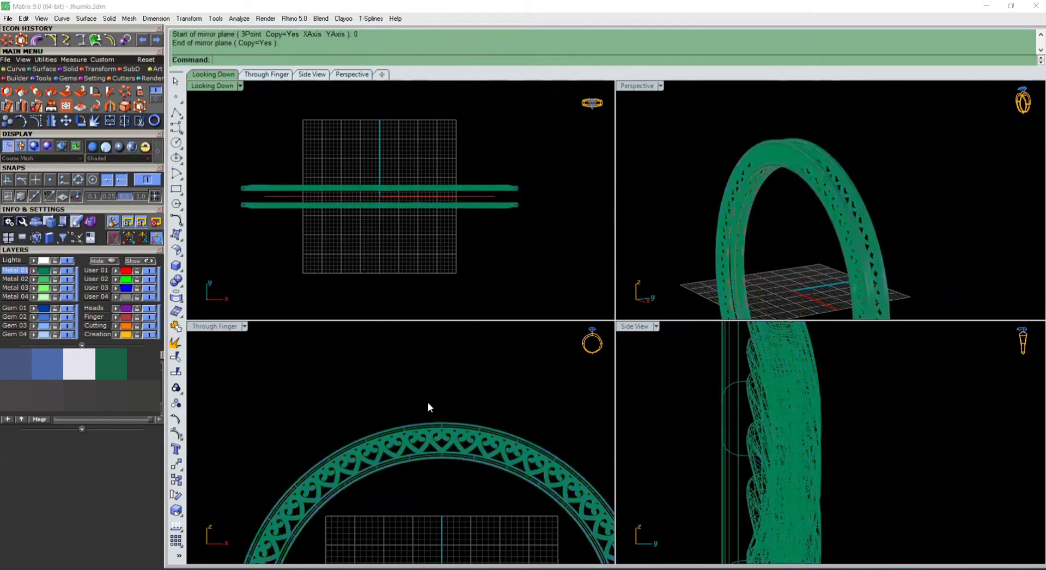
Select both mirrored jali rings, save them to a file and lock them
scroll(435, 403, up, 3)
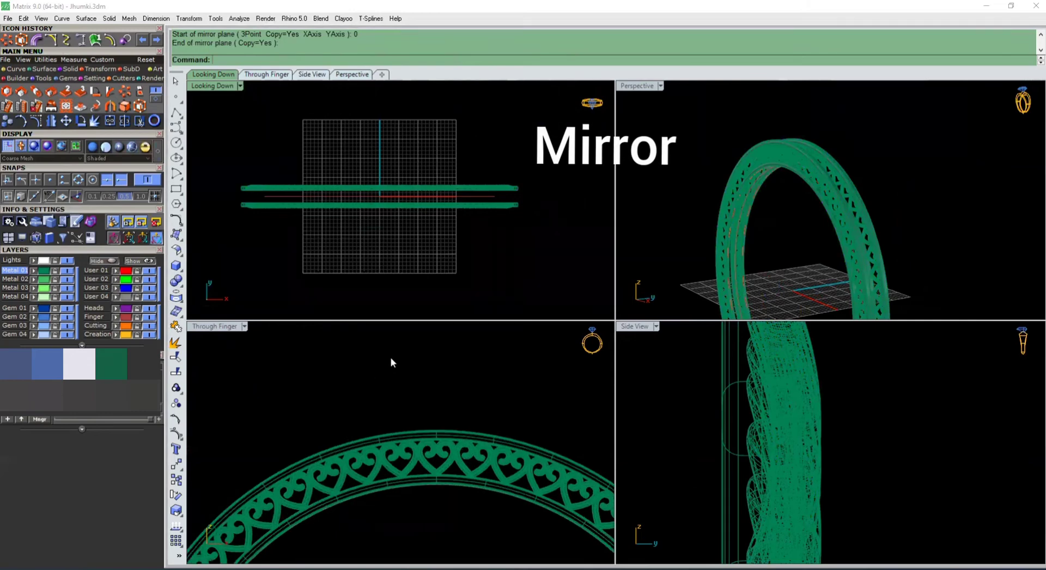
scroll(392, 360, down, 9)
drag(525, 376, 352, 516)
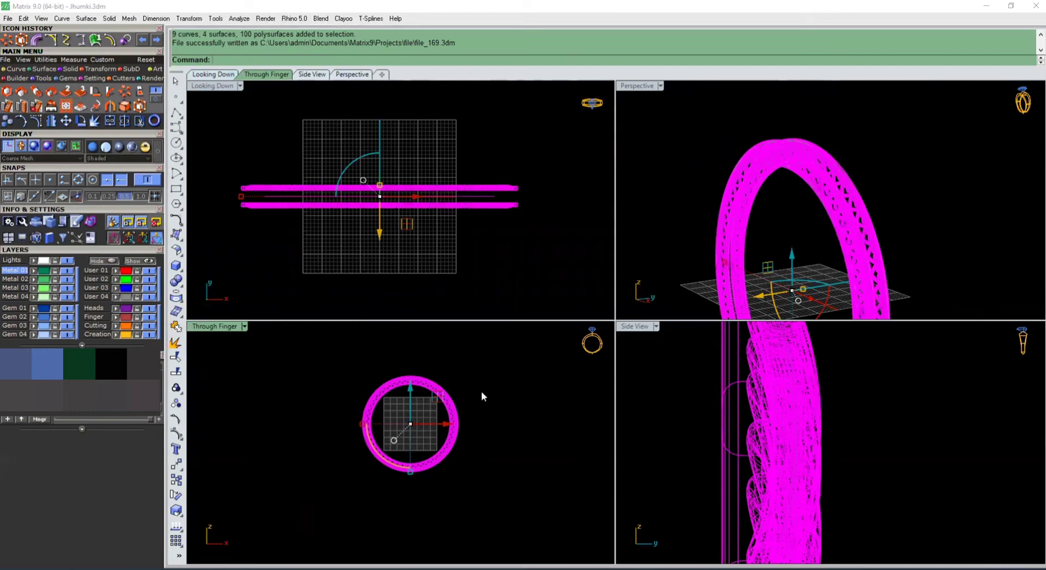
key(ctrl+l)
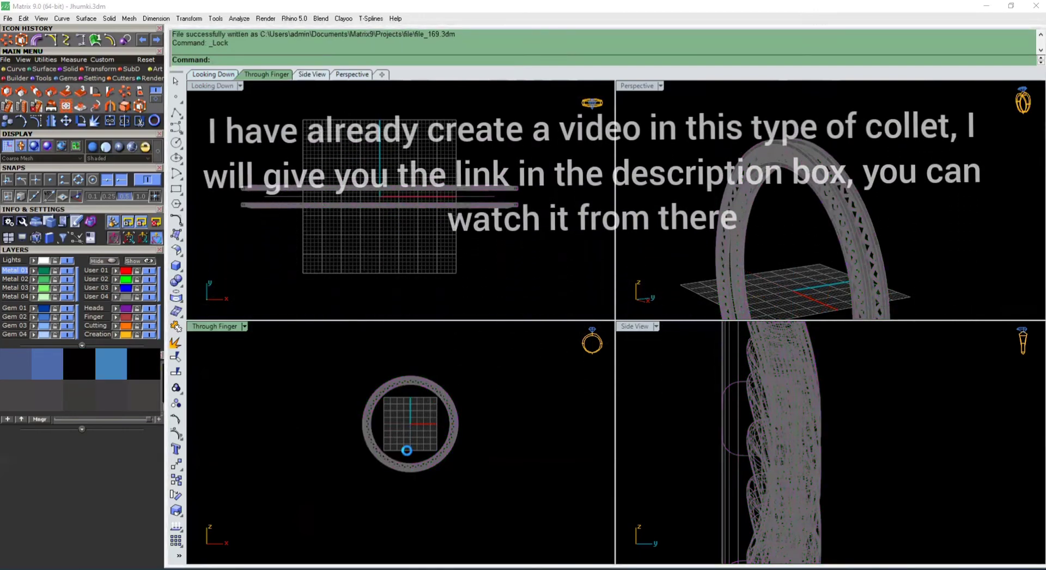
Import the four-prong gem collet from file_167.3dm at the centre of the grid
scroll(396, 366, up, 10)
click(604, 431)
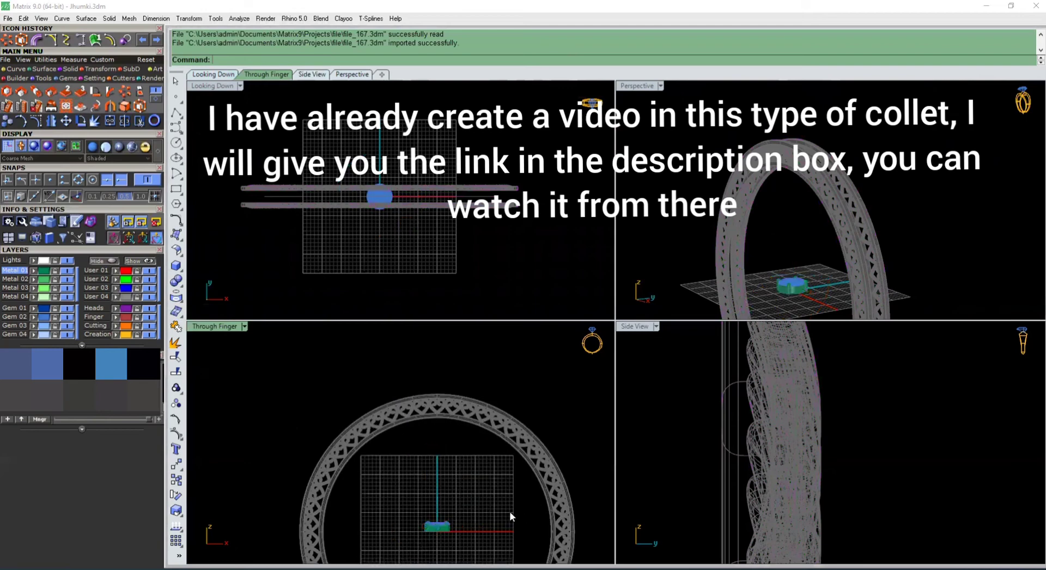
scroll(242, 360, down, 4)
scroll(374, 468, up, 8)
drag(328, 444, 388, 499)
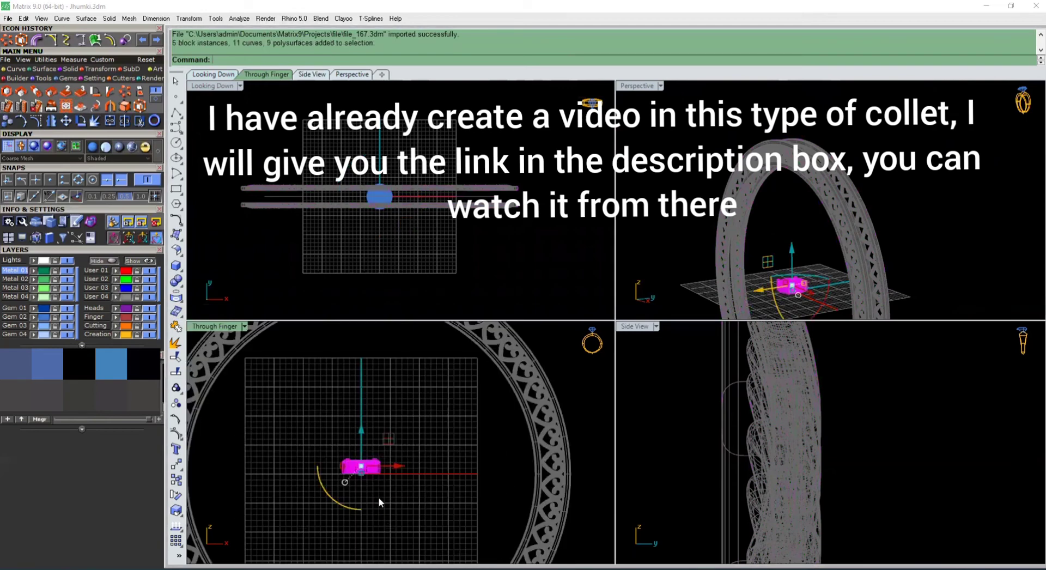
Examine the imported collet, its prongs and its gem arrangement from several angles in the perspective view
scroll(799, 253, up, 6)
right_drag(841, 294, 802, 299)
click(836, 263)
scroll(729, 252, up, 5)
scroll(784, 253, up, 4)
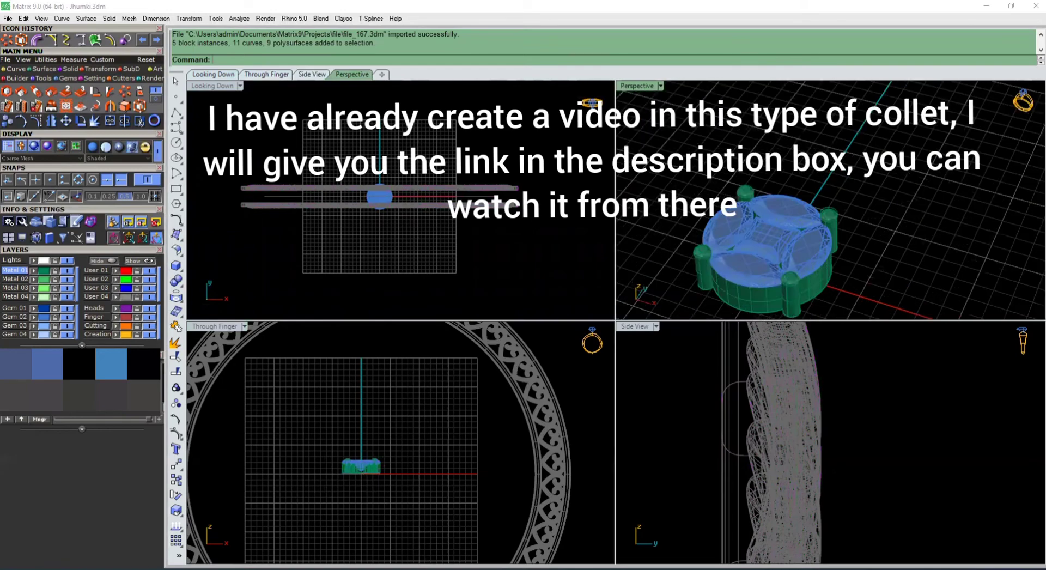
scroll(755, 229, up, 4)
right_drag(880, 187, 876, 239)
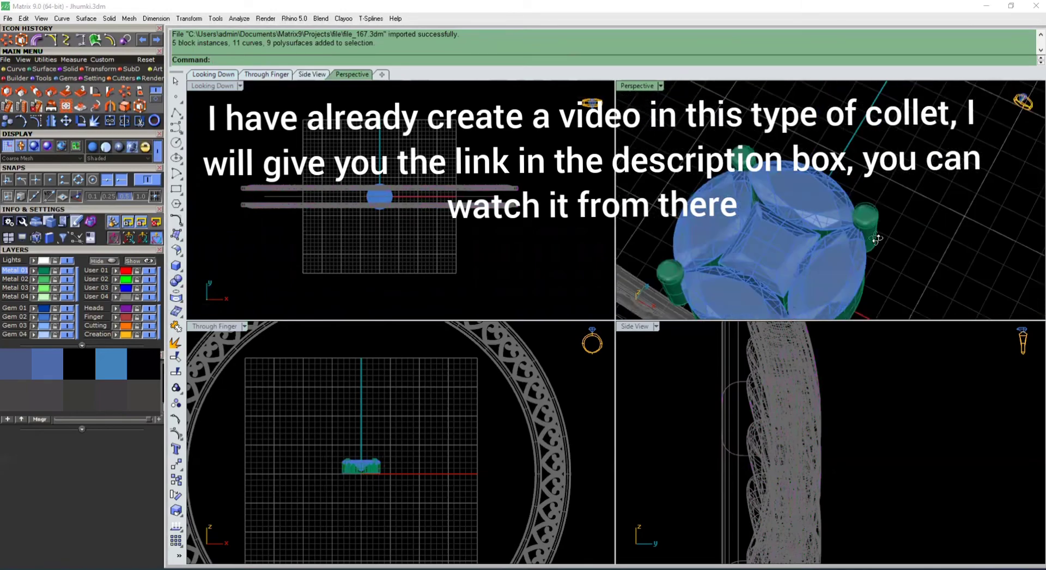
scroll(797, 139, down, 8)
scroll(779, 172, up, 4)
right_drag(779, 173, 845, 204)
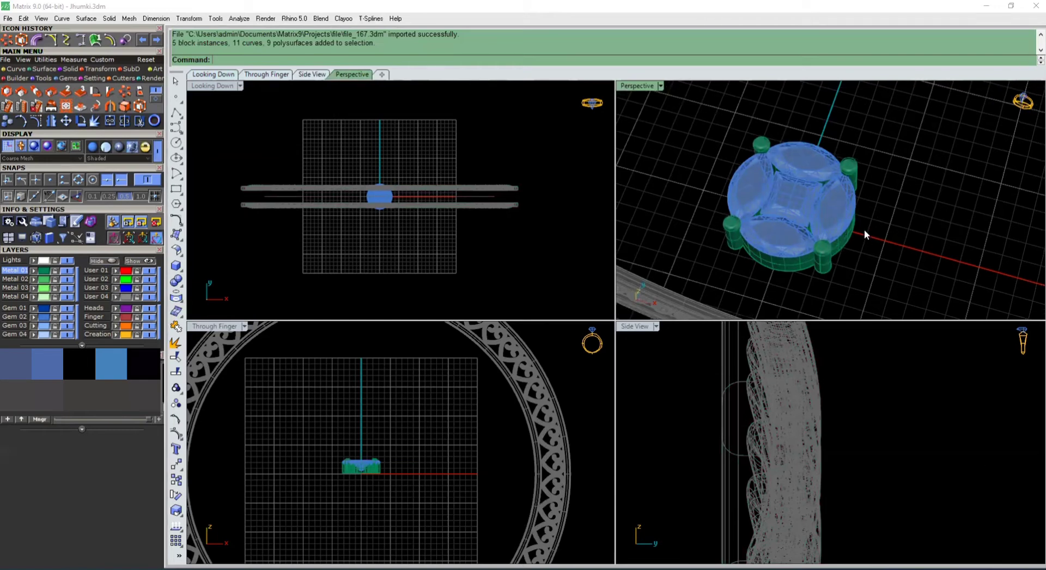
Draw a circle of diameter 0.8 centred on origin 0 in the Looking Down view
double_click(216, 328)
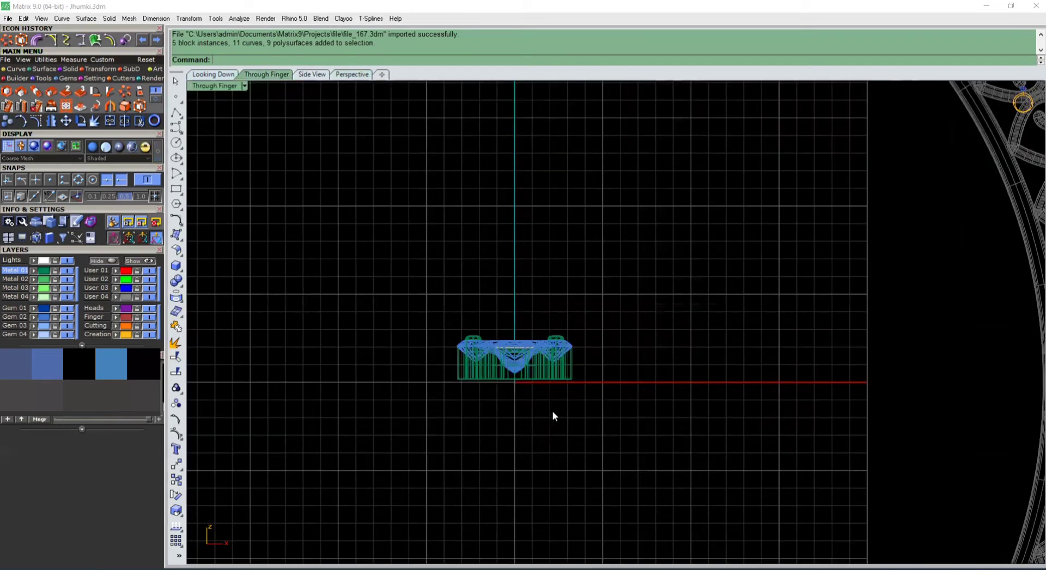
scroll(552, 411, up, 5)
right_drag(492, 327, 484, 291)
click(29, 68)
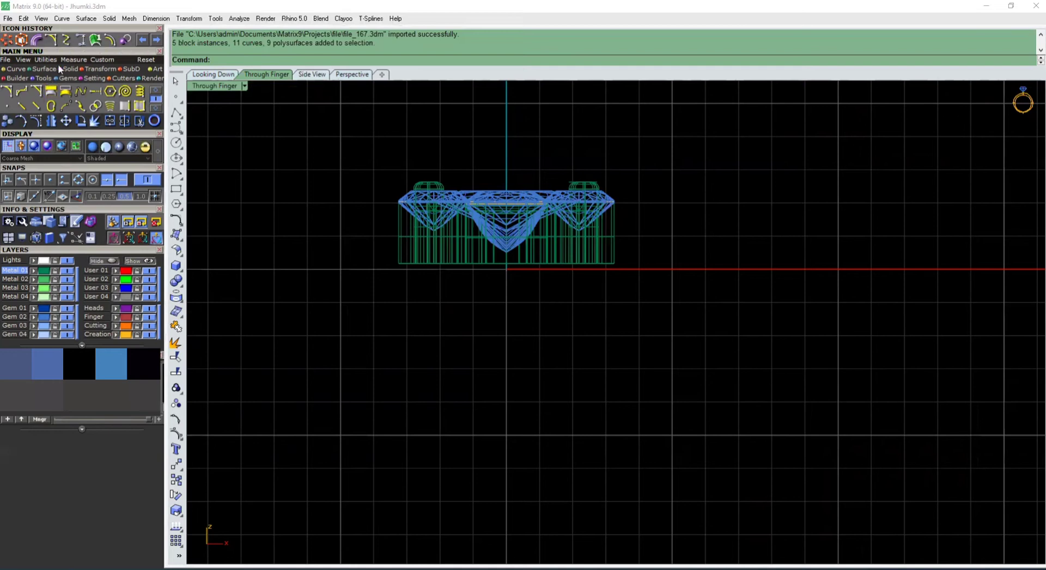
click(31, 66)
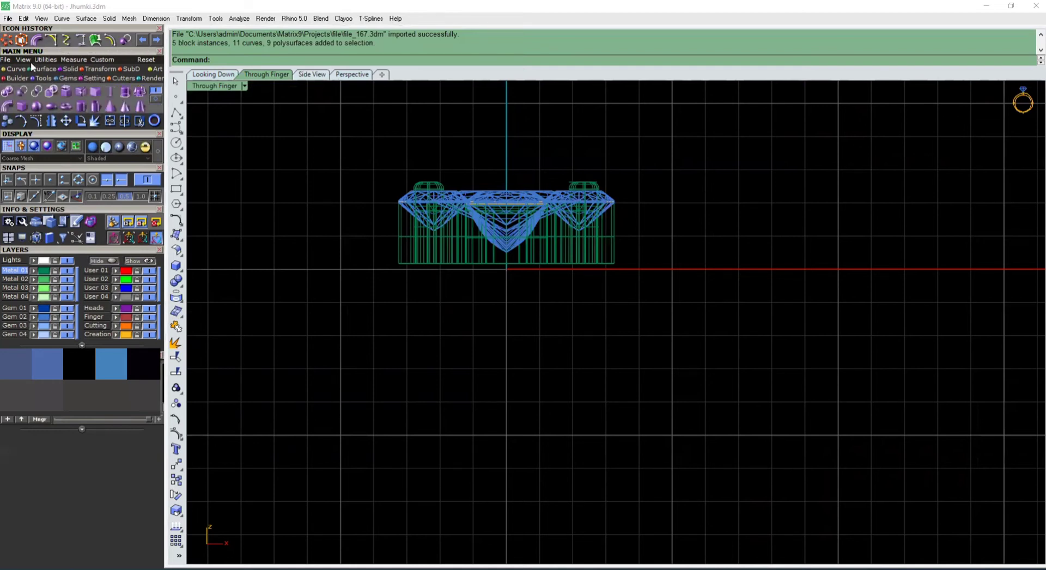
click(13, 68)
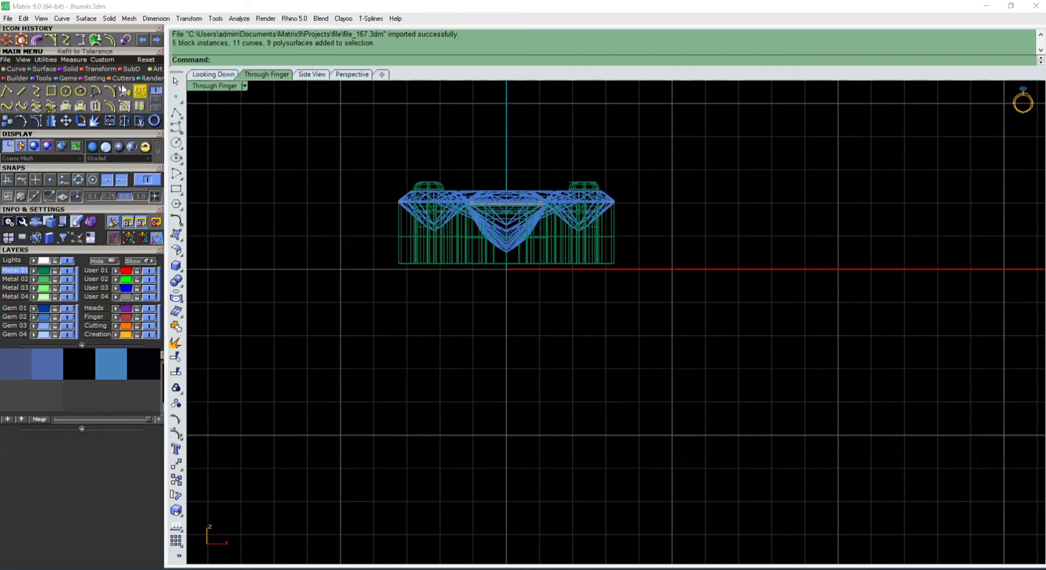
click(66, 91)
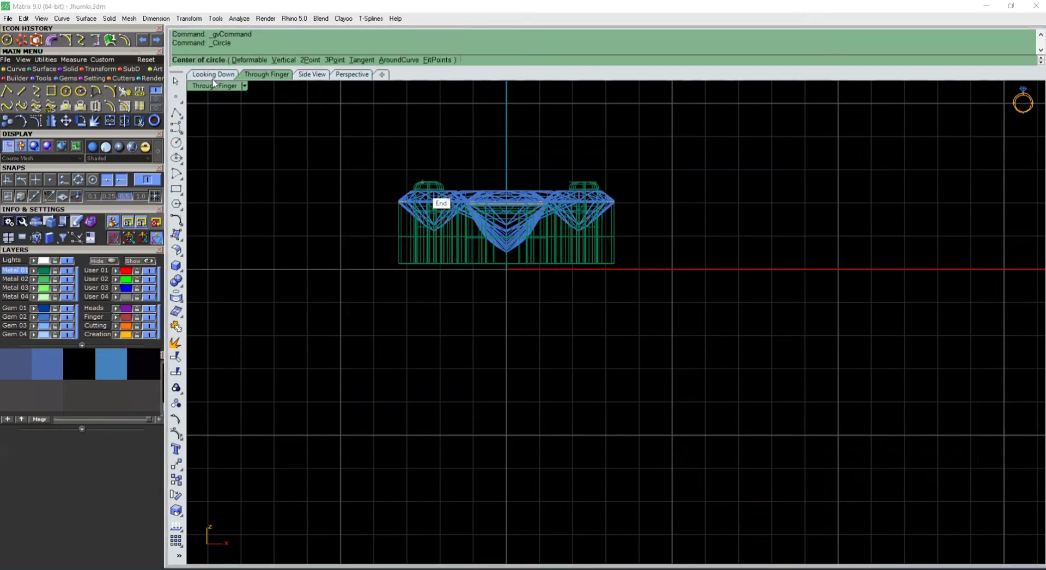
scroll(385, 189, up, 14)
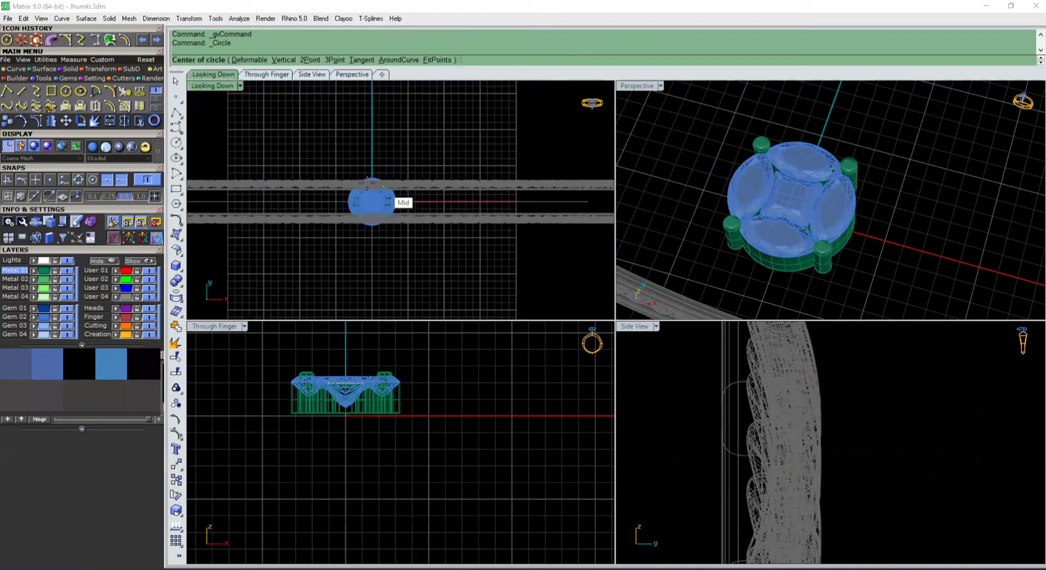
scroll(485, 236, up, 2)
text(0)
key(Return)
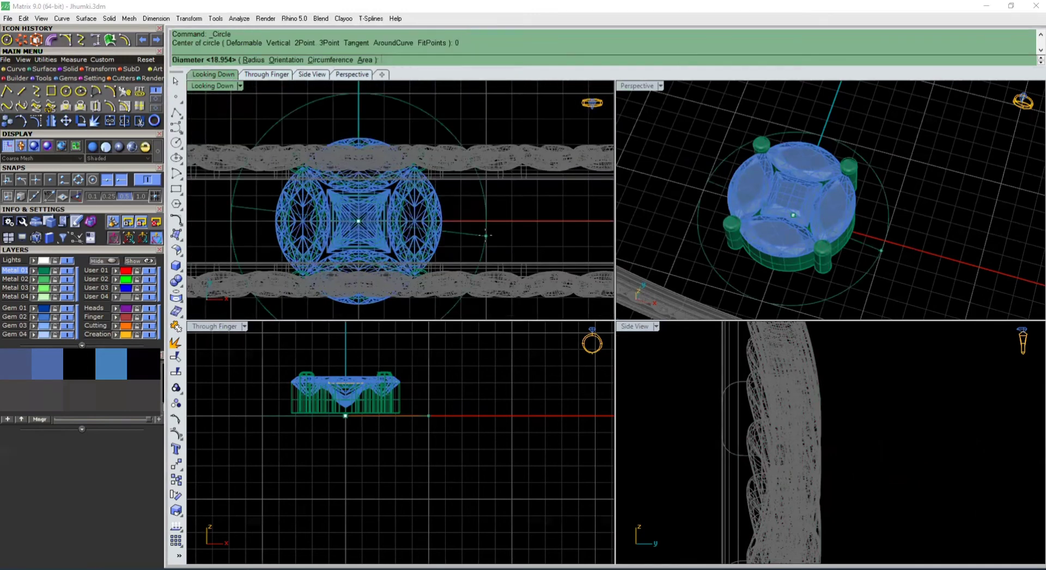
scroll(353, 196, up, 4)
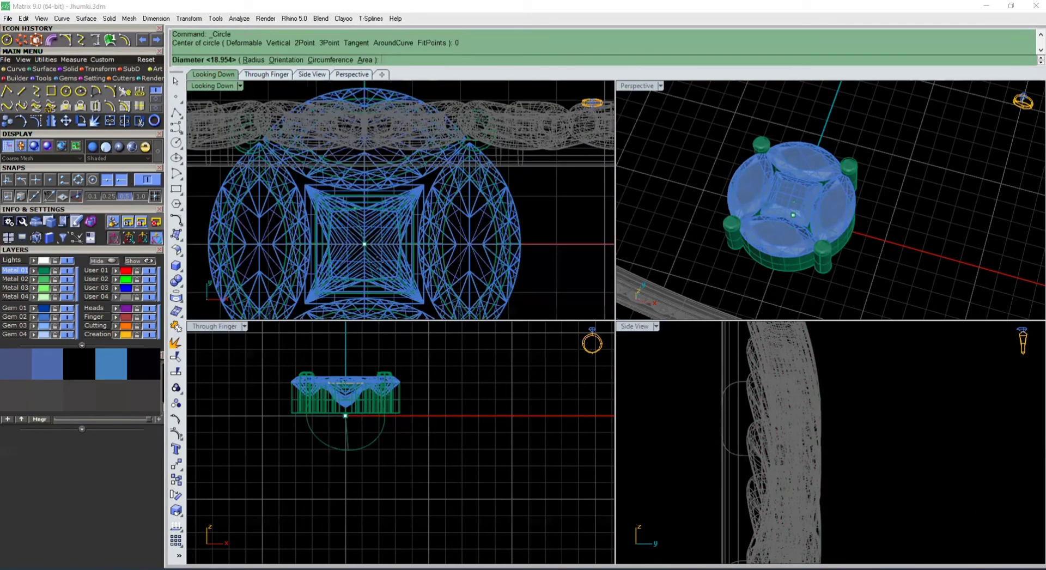
scroll(362, 247, up, 5)
scroll(400, 232, up, 4)
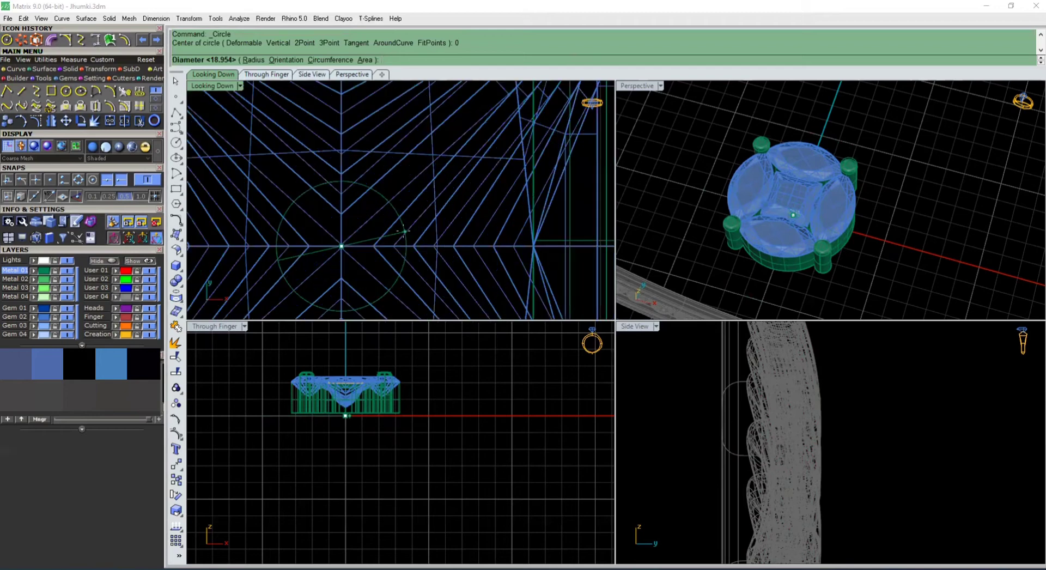
scroll(404, 231, down, 4)
scroll(403, 231, up, 6)
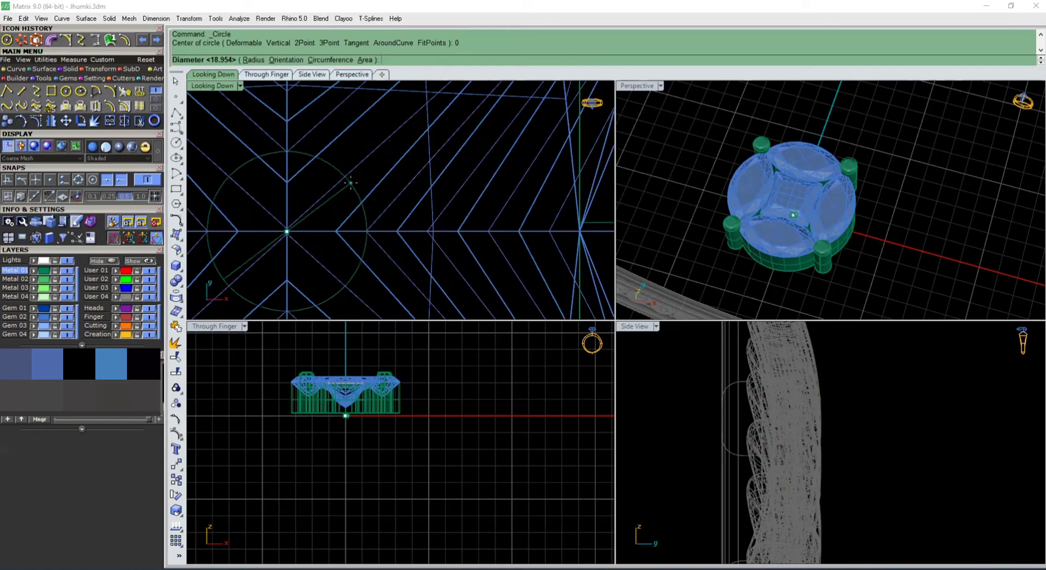
scroll(389, 206, down, 10)
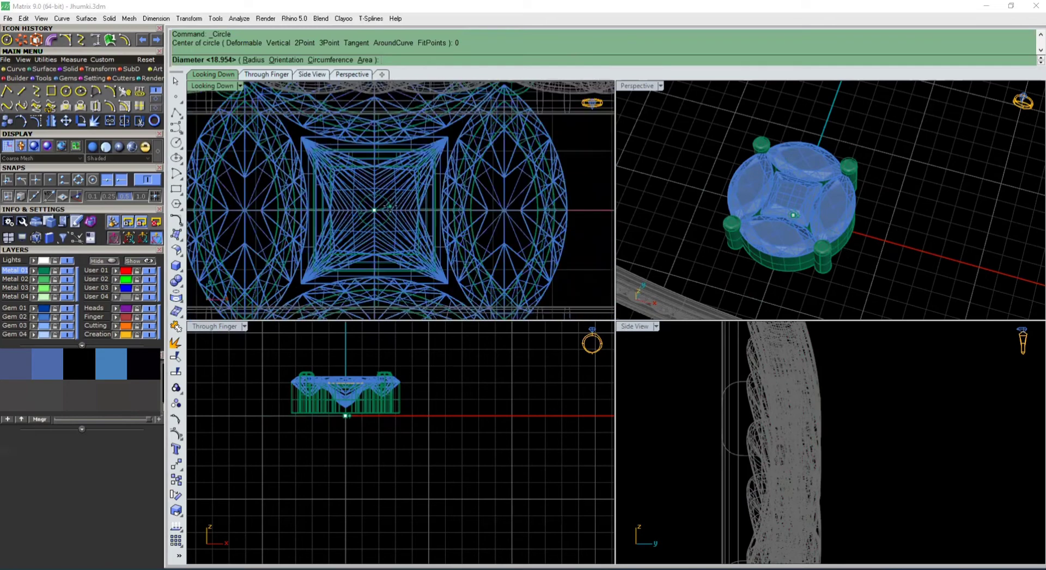
scroll(381, 206, up, 4)
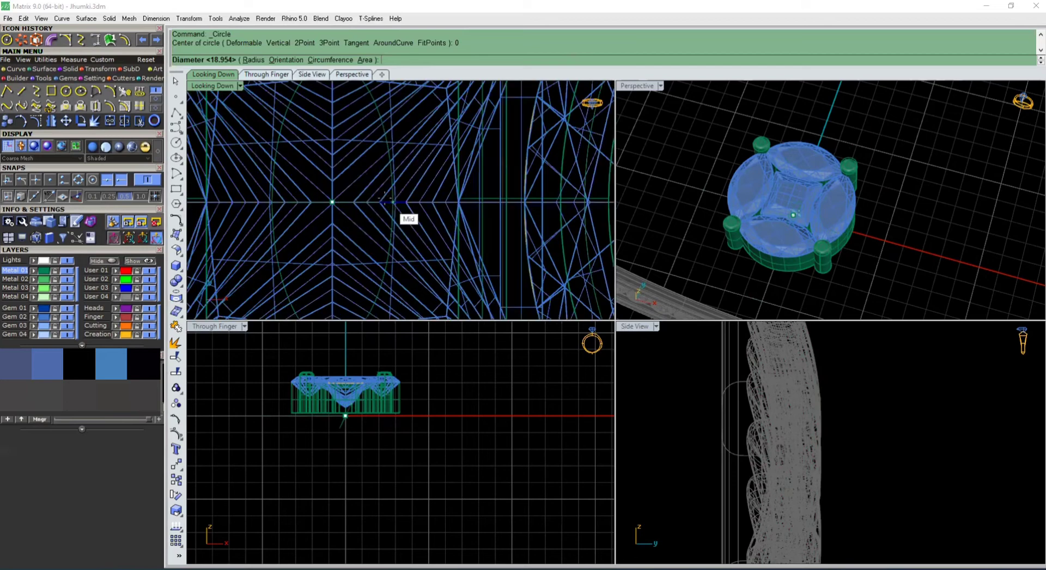
scroll(364, 172, up, 2)
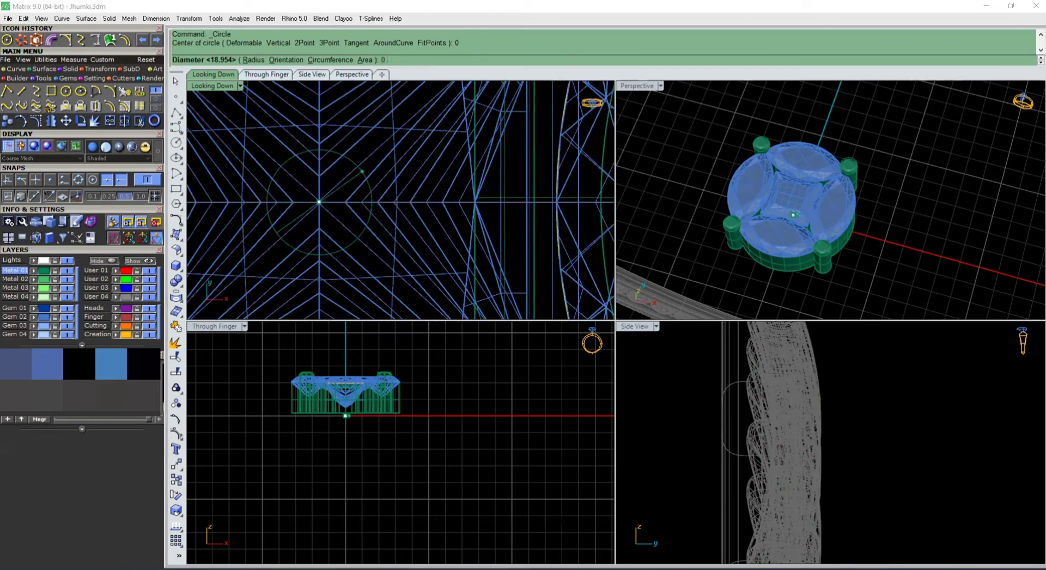
text(.8)
key(Return)
Move the 0.8 circle along the Y axis from the collet's centre onto the oval gem at its edge
click(368, 143)
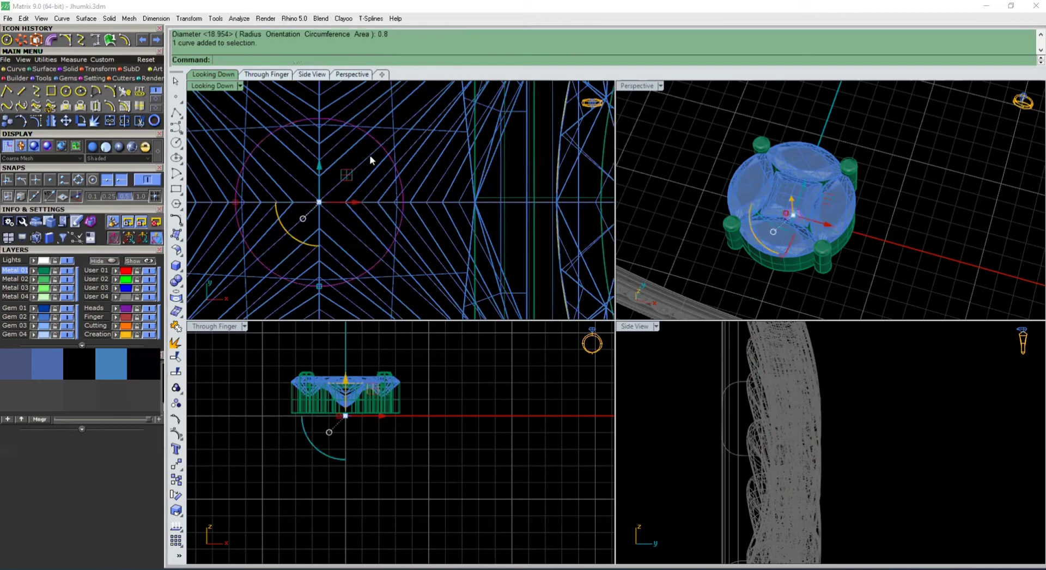
scroll(365, 207, down, 5)
drag(371, 214, 357, 114)
scroll(369, 128, up, 2)
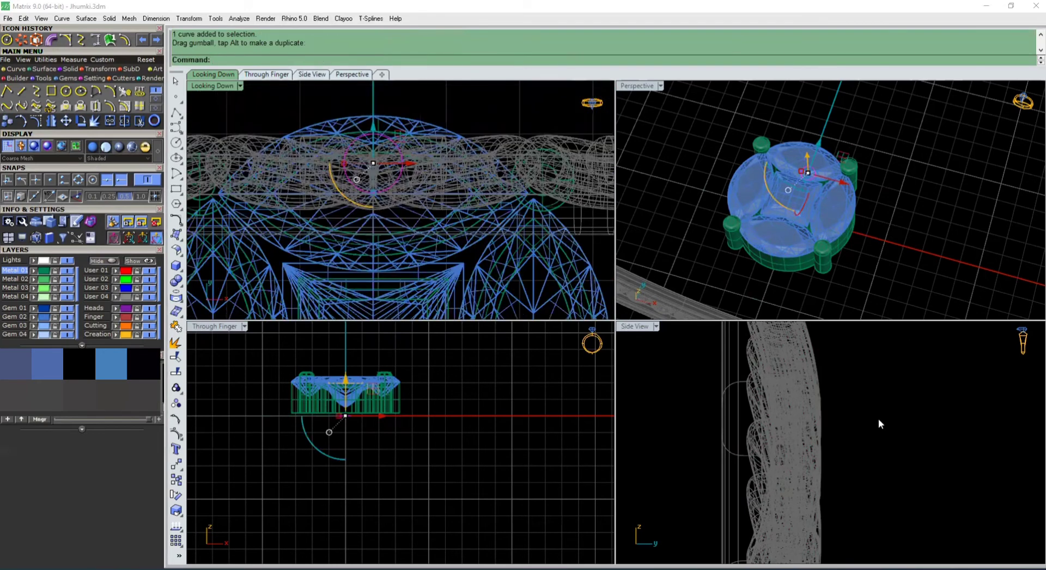
Raise the circle slightly above the base level of the collet in the Side View
scroll(852, 383, down, 5)
scroll(794, 490, up, 4)
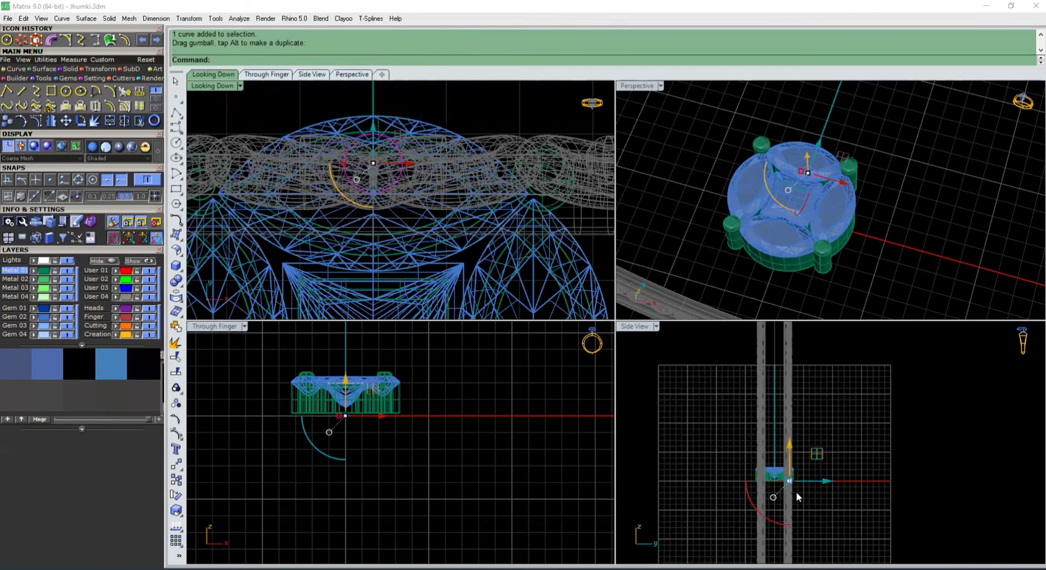
scroll(780, 472, up, 3)
scroll(814, 451, up, 2)
drag(807, 473, 824, 422)
Shift the circle outward along the Y axis toward the collet's outer wall, checking it against the underside
right_drag(929, 297, 885, 222)
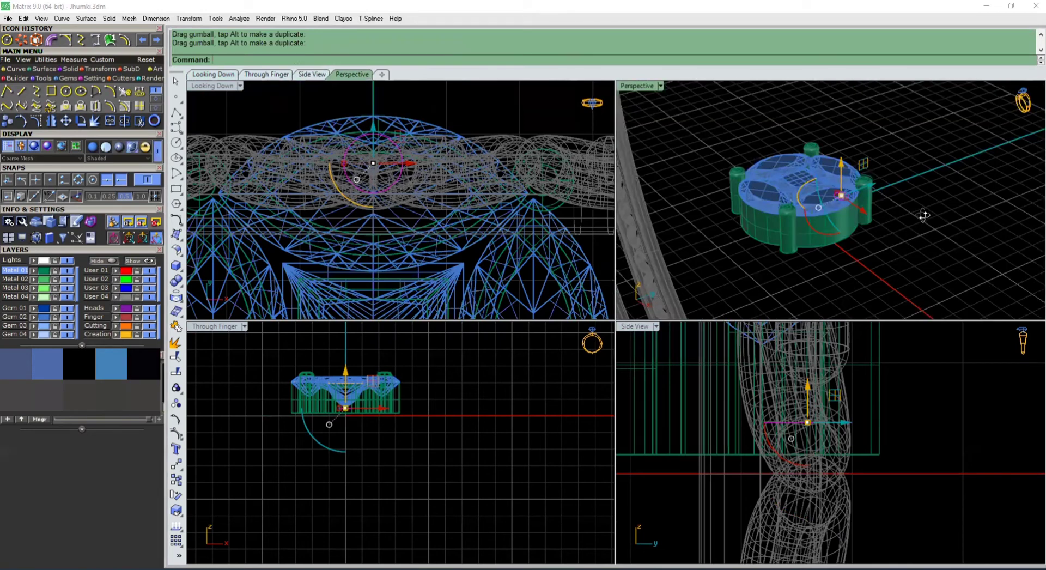
scroll(904, 192, up, 4)
scroll(816, 409, up, 8)
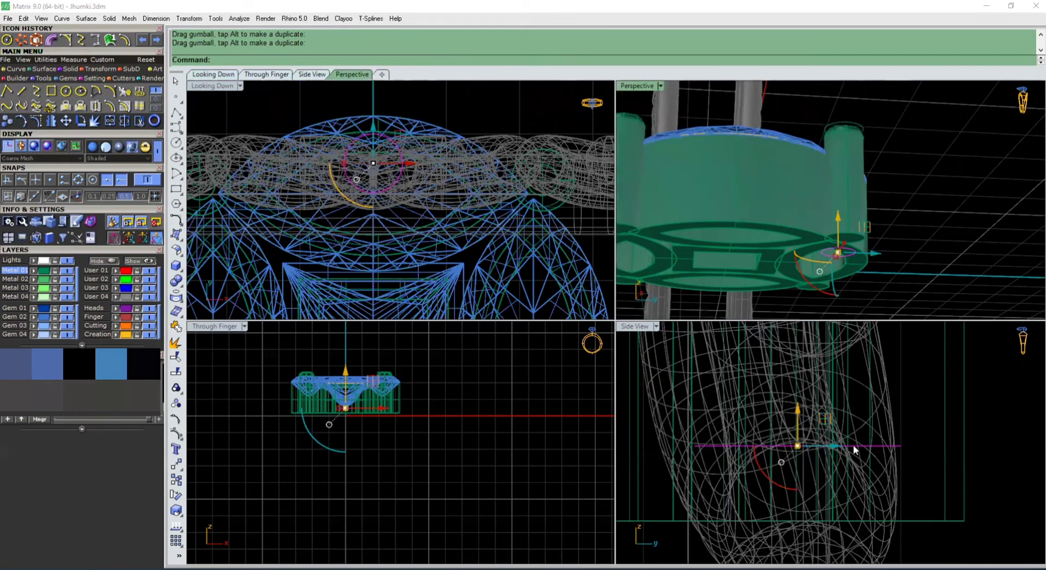
drag(840, 446, 894, 451)
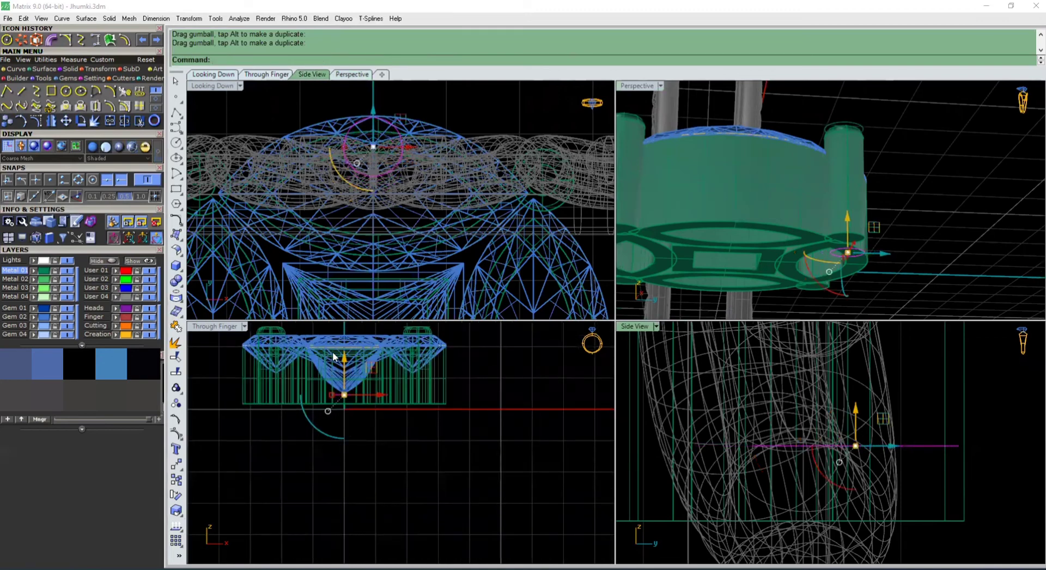
Lower the circle clear of the collet and centre it beneath the middle gem in the Side View
drag(344, 359, 398, 466)
scroll(887, 420, down, 6)
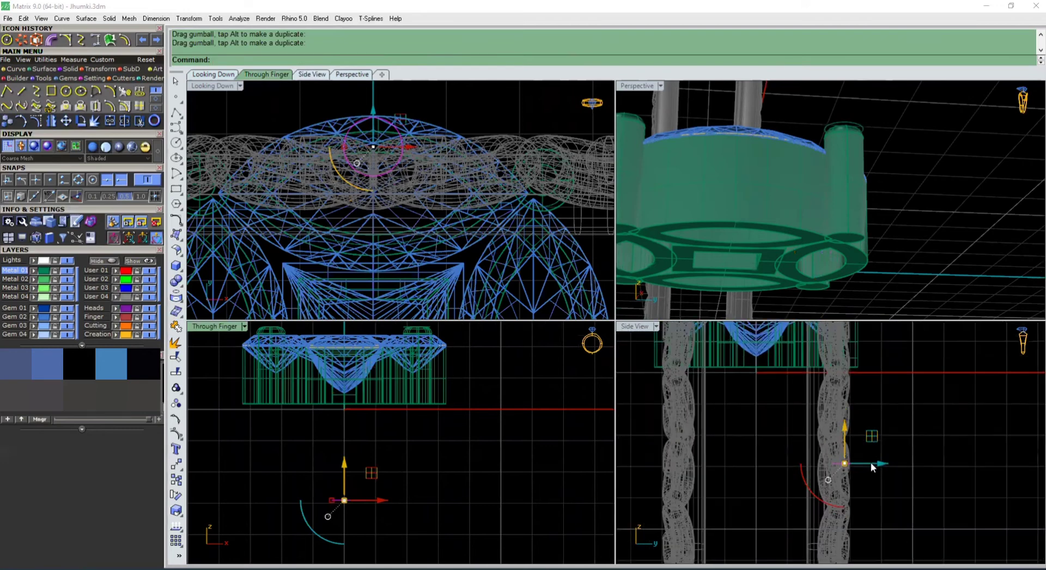
click(867, 471)
drag(868, 472, 759, 468)
click(901, 412)
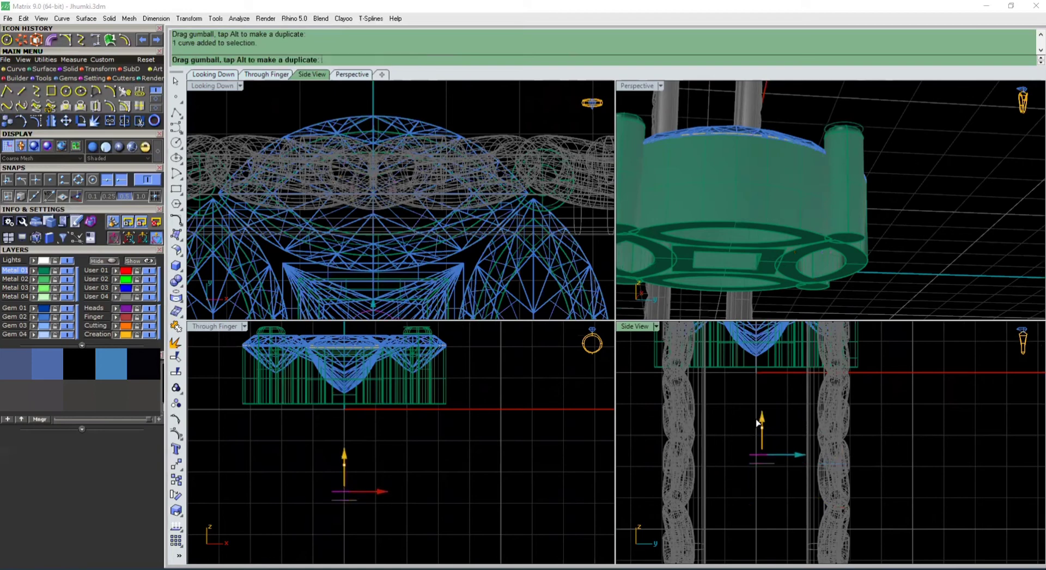
key(Delete)
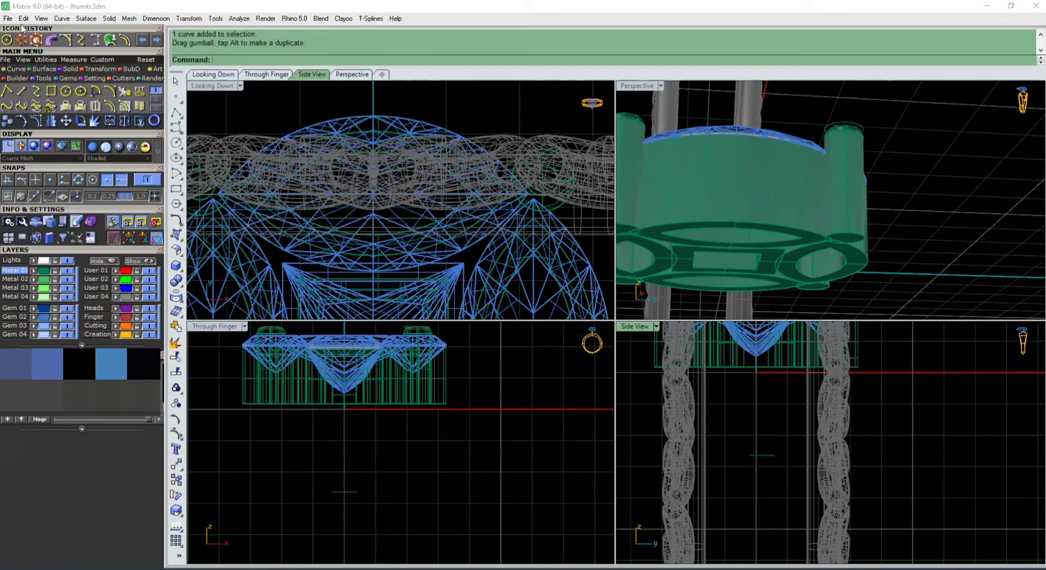
Create a Profile Sweep between the circle at the collet's outer wall and the circle centred below the middle gem
click(39, 77)
click(35, 92)
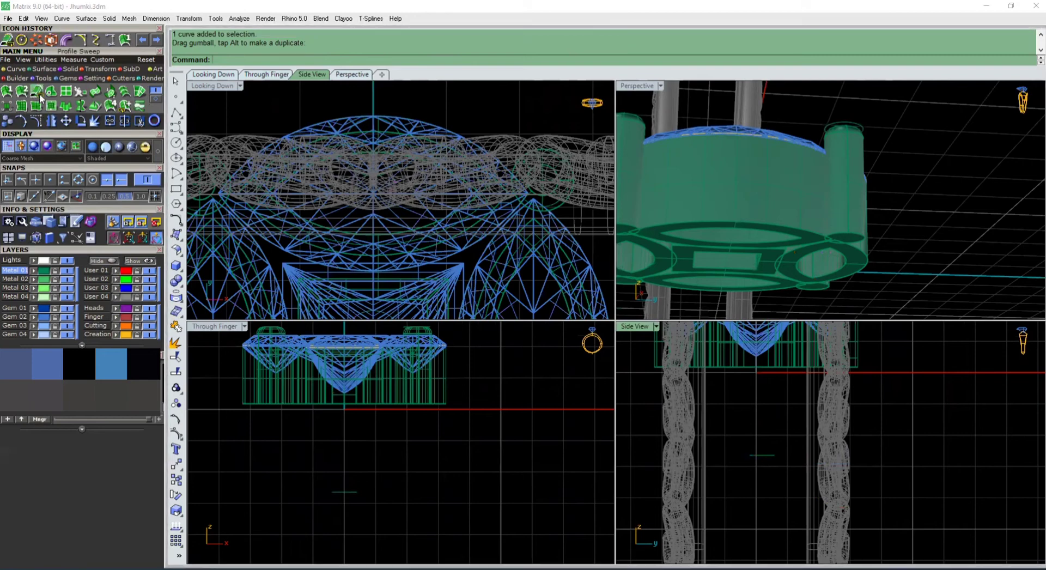
scroll(844, 363, up, 3)
click(847, 357)
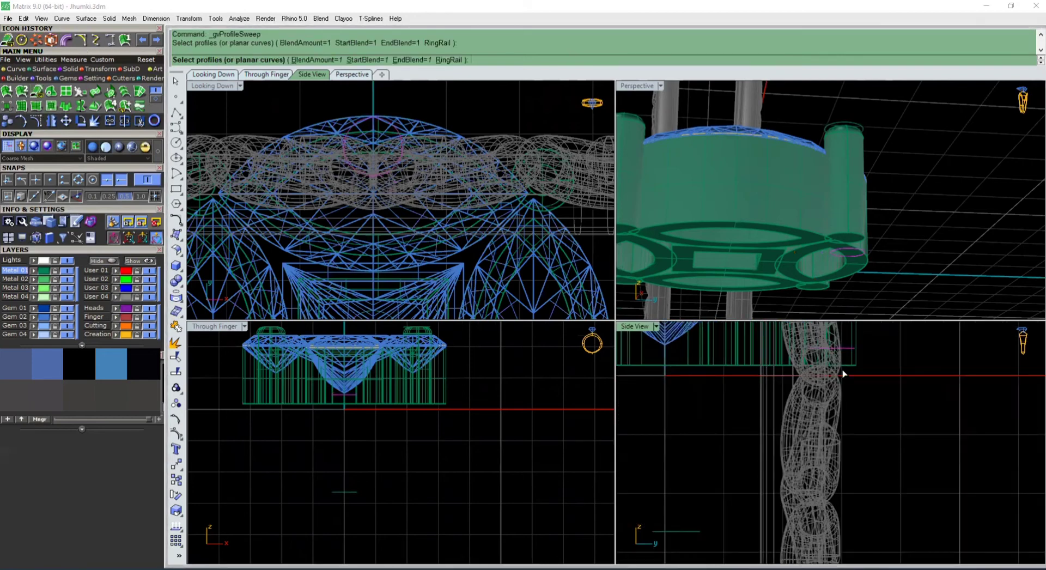
click(668, 531)
scroll(776, 338, down, 6)
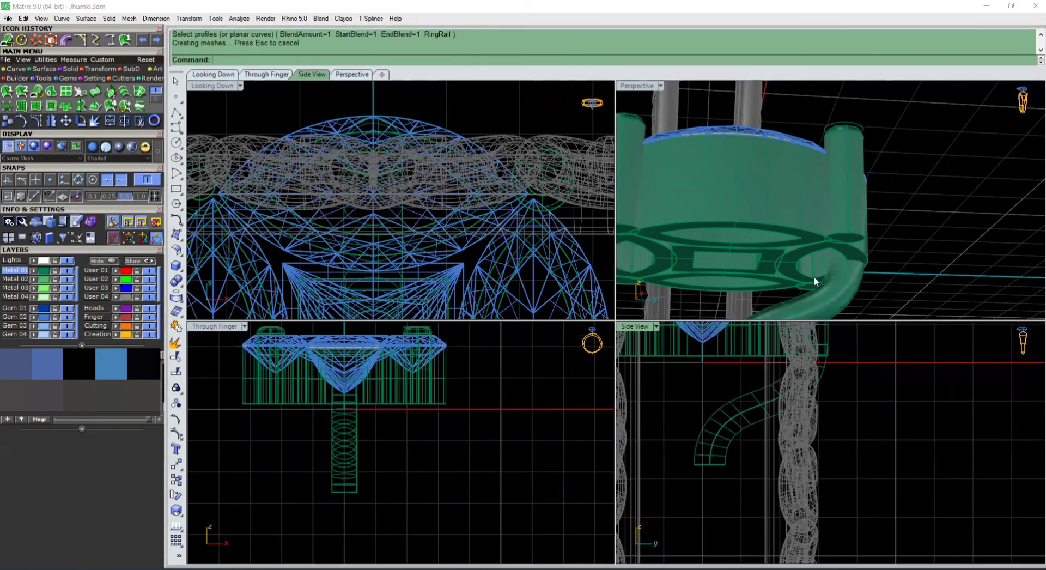
Examine the swept tube beneath the collet, including where its upper end meets the outer wall
scroll(849, 190, down, 8)
right_drag(845, 232, 746, 265)
scroll(786, 203, up, 8)
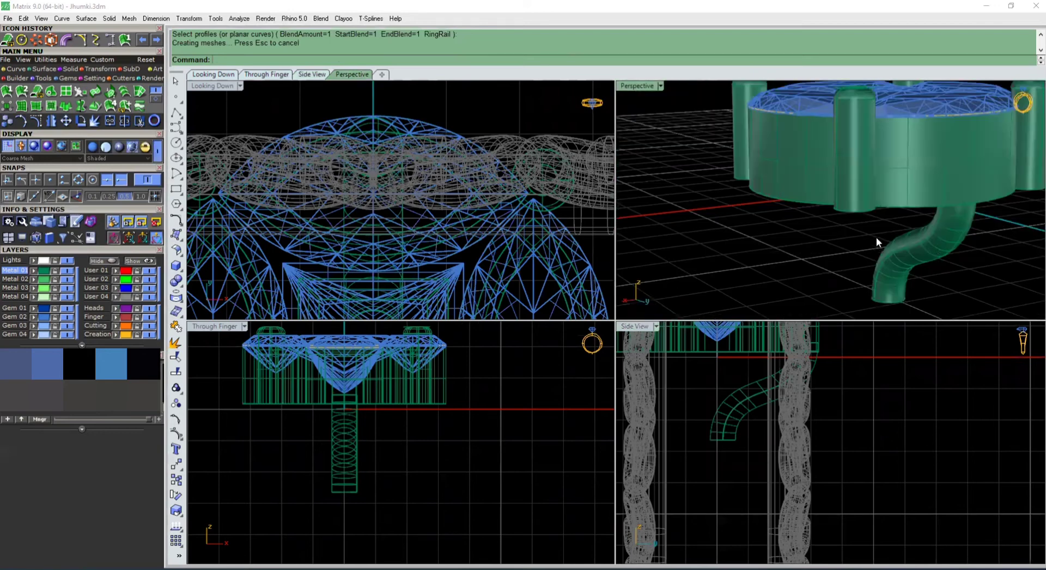
right_drag(877, 240, 898, 238)
click(881, 242)
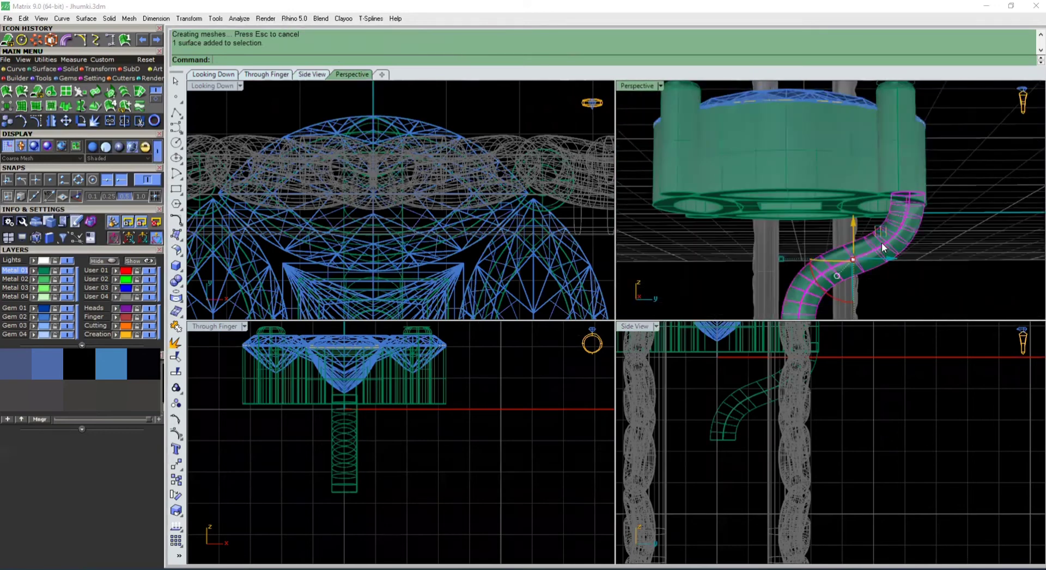
scroll(811, 207, down, 12)
scroll(816, 338, up, 10)
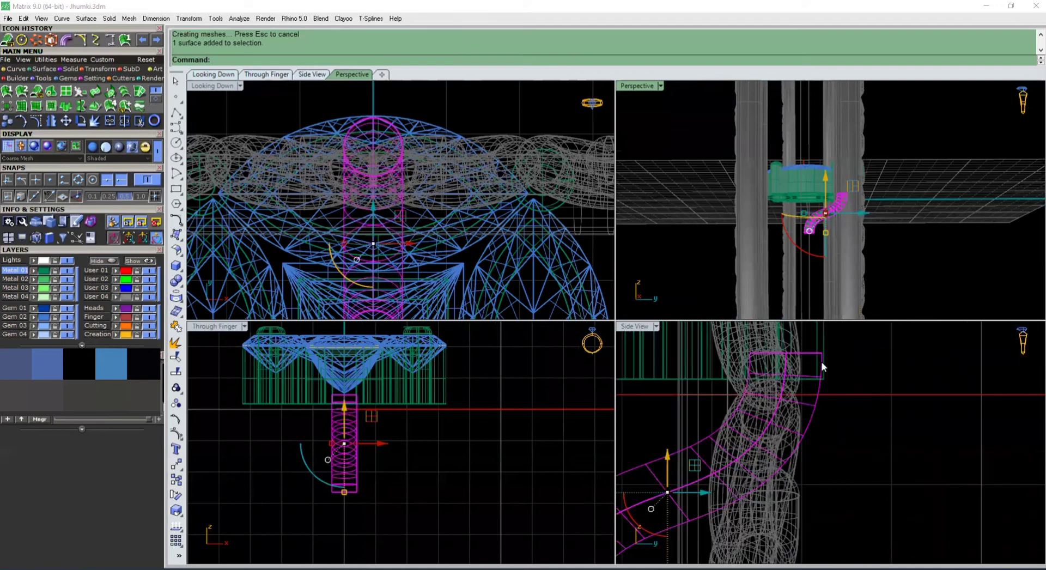
scroll(822, 367, down, 8)
scroll(293, 131, down, 2)
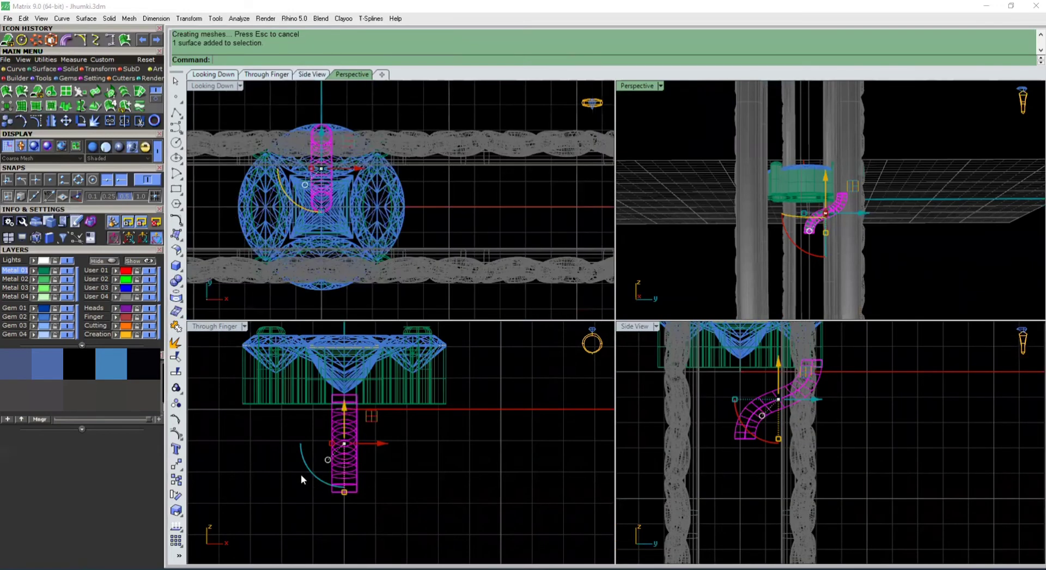
drag(301, 475, 401, 561)
scroll(456, 485, down, 2)
key(F6)
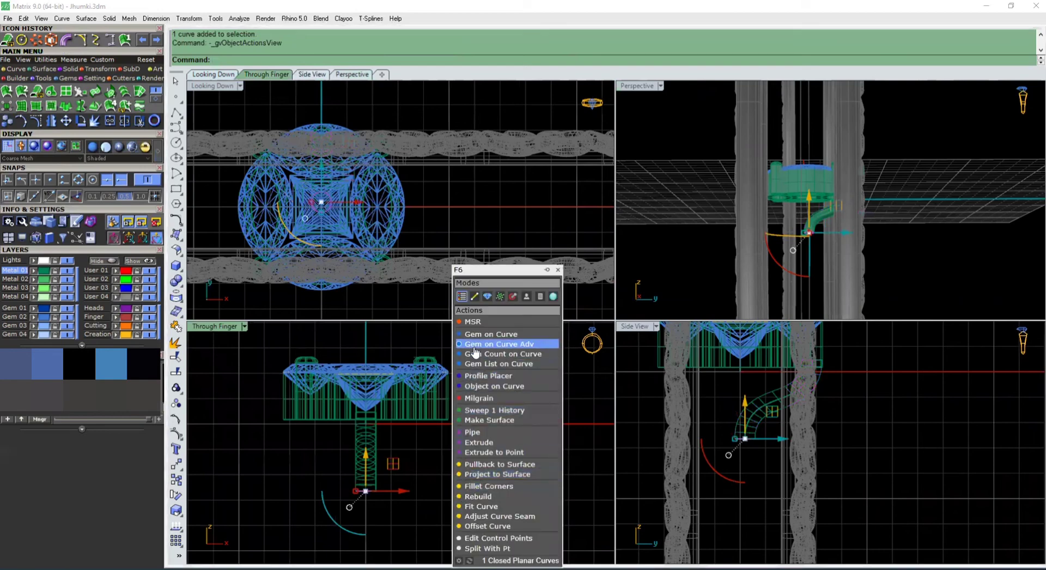
click(488, 376)
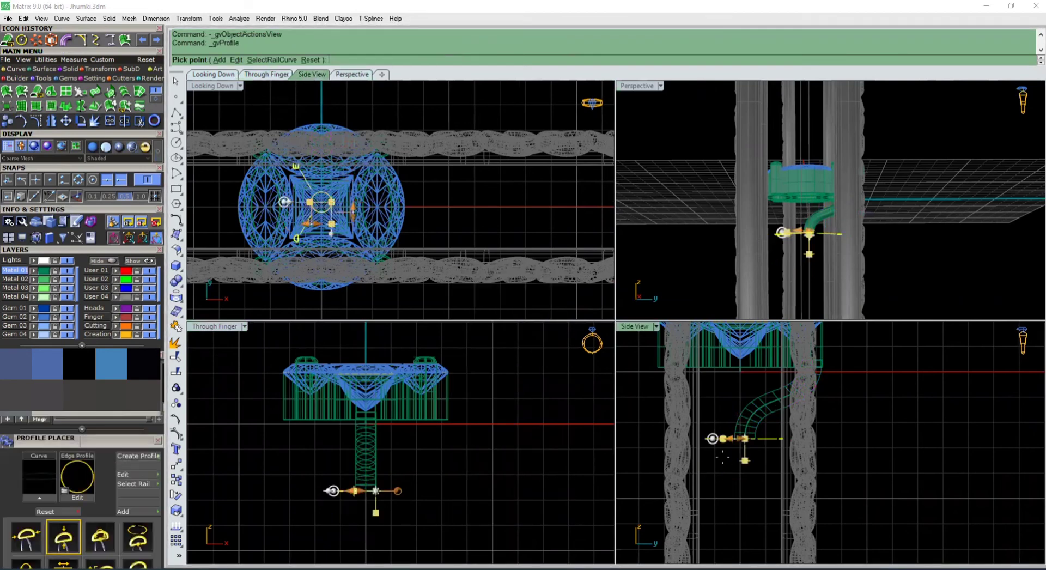
key(Escape)
Add a rounded Profile Cap of about 0.34 to the lower circle of the swept tube in the Side View
drag(711, 424, 761, 466)
key(F6)
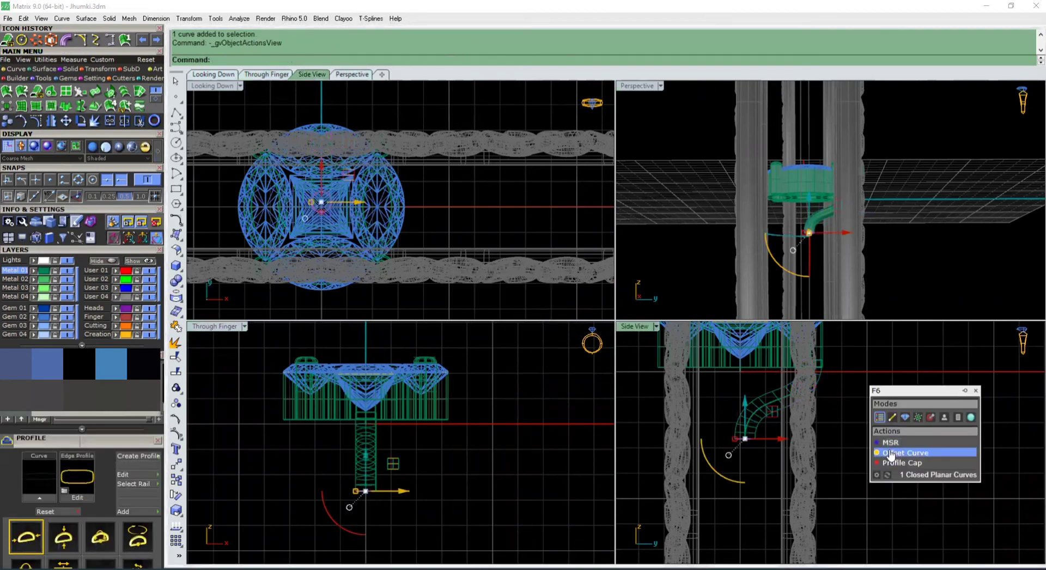
click(893, 462)
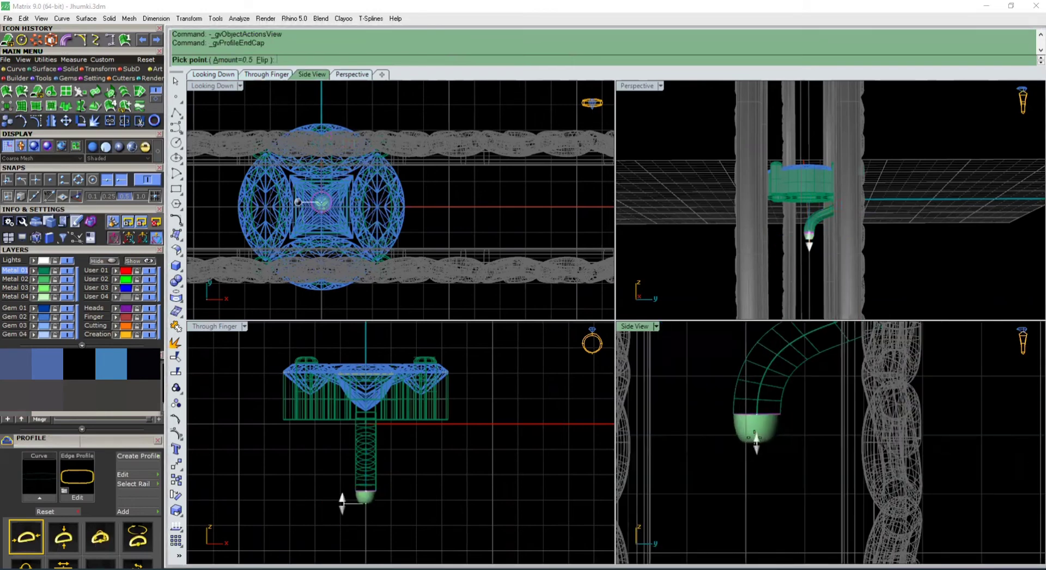
click(761, 435)
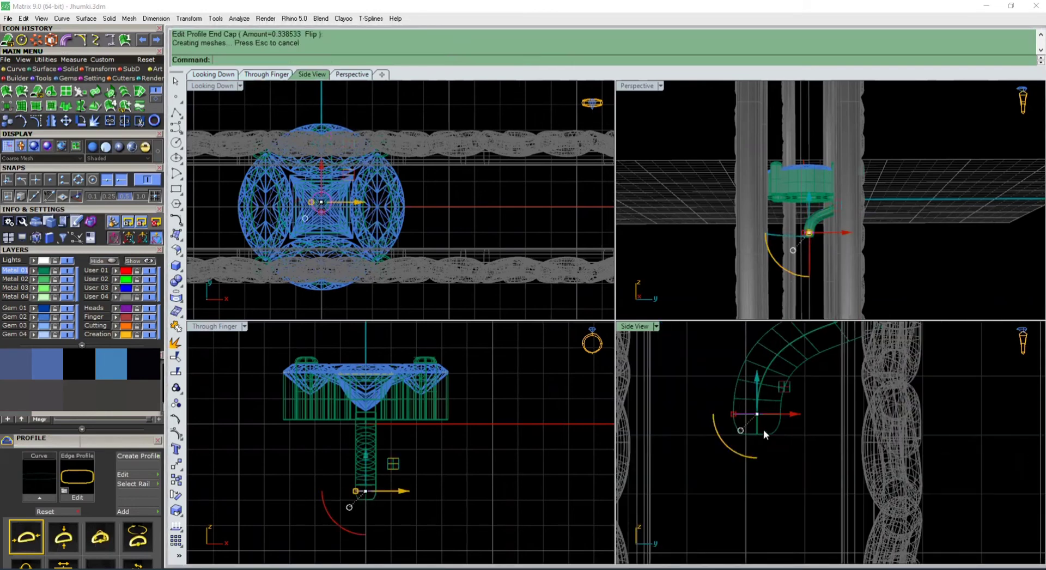
key(Escape)
Join the lower end cap and the swept tube into one polysurface
click(757, 428)
shift+click(791, 373)
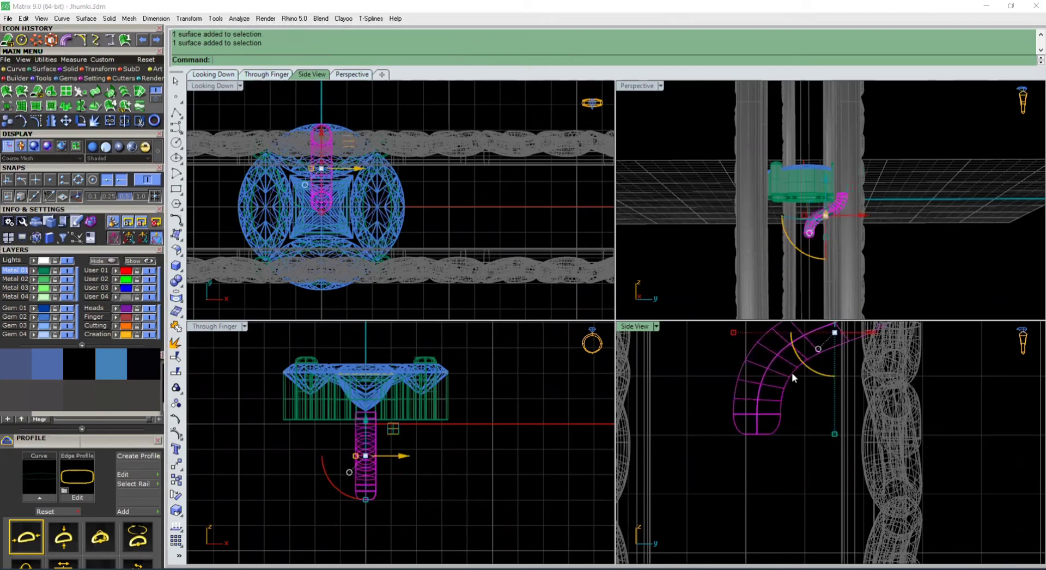
key(ctrl+j)
scroll(776, 460, down, 1)
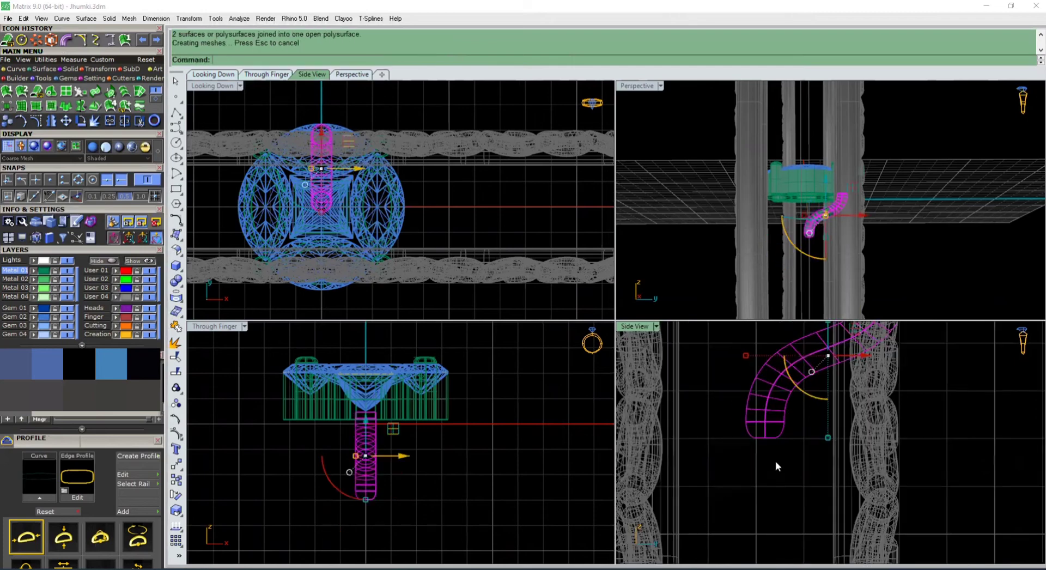
scroll(789, 430, up, 5)
click(815, 444)
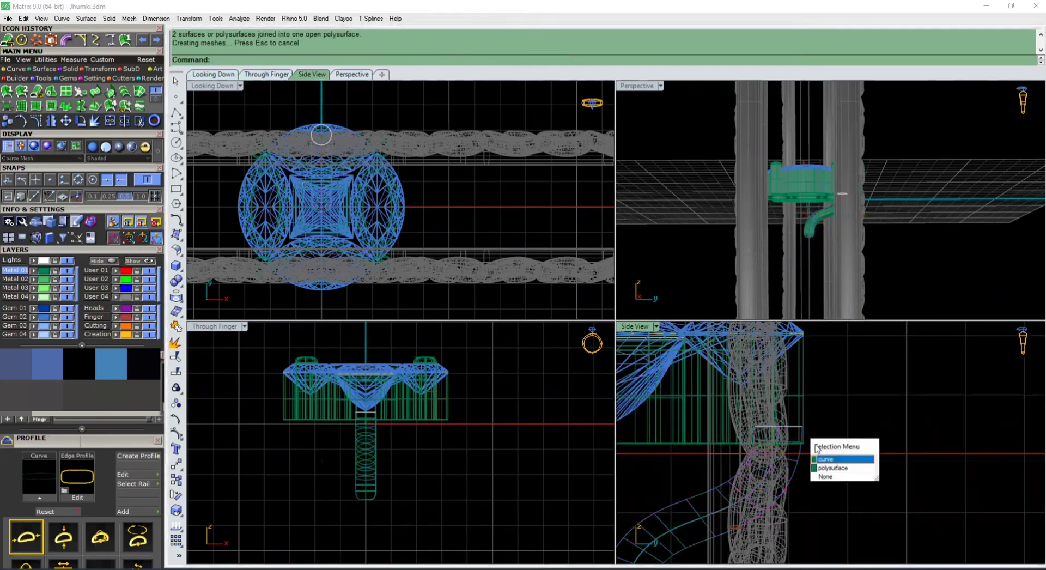
click(828, 459)
right_click(810, 415)
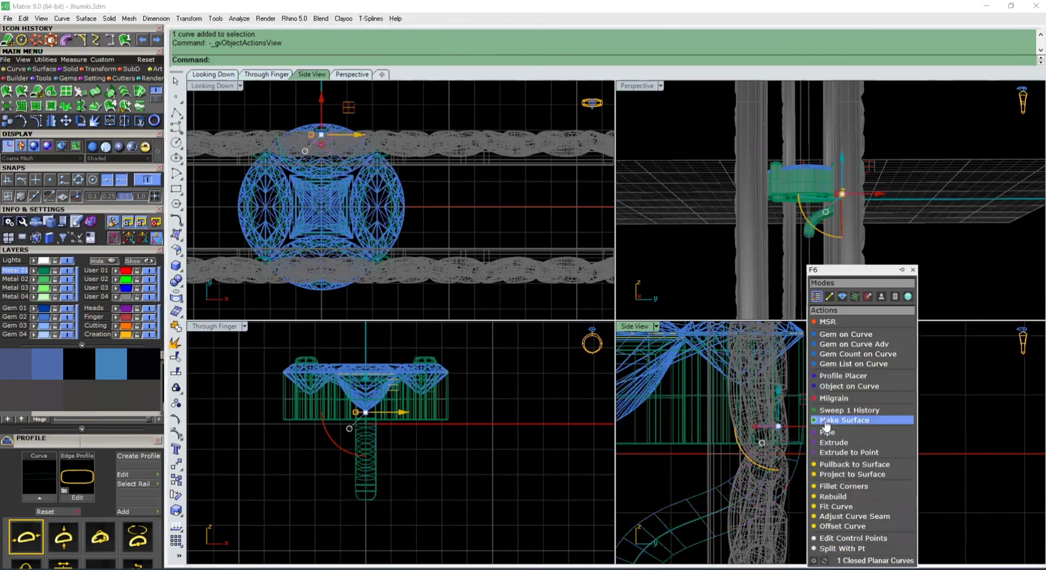
click(832, 332)
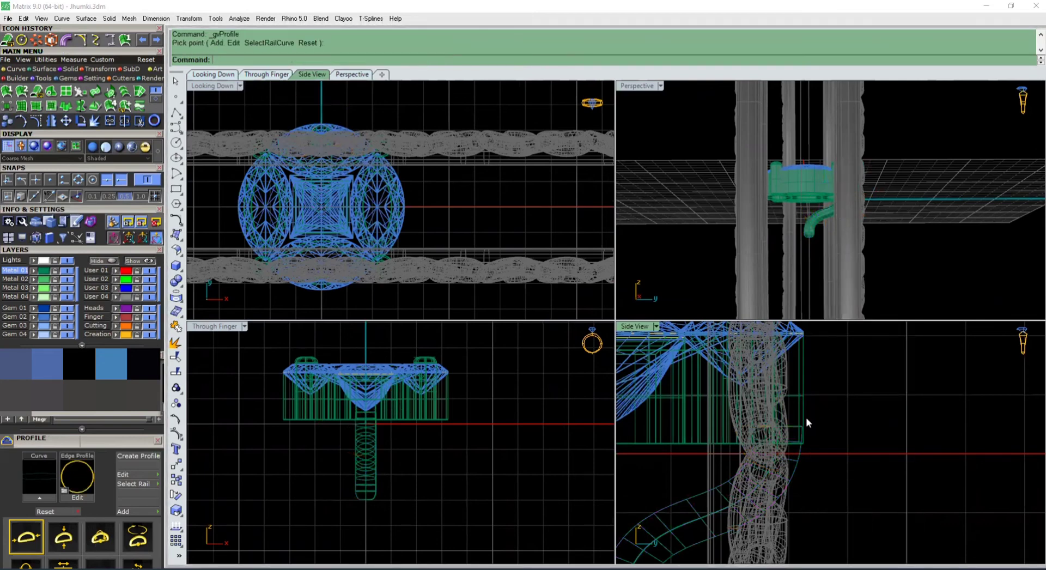
Add an upward-facing Profile Cap to the tube's upper circle inside the collet and join it to the tube
click(799, 429)
click(792, 429)
click(790, 425)
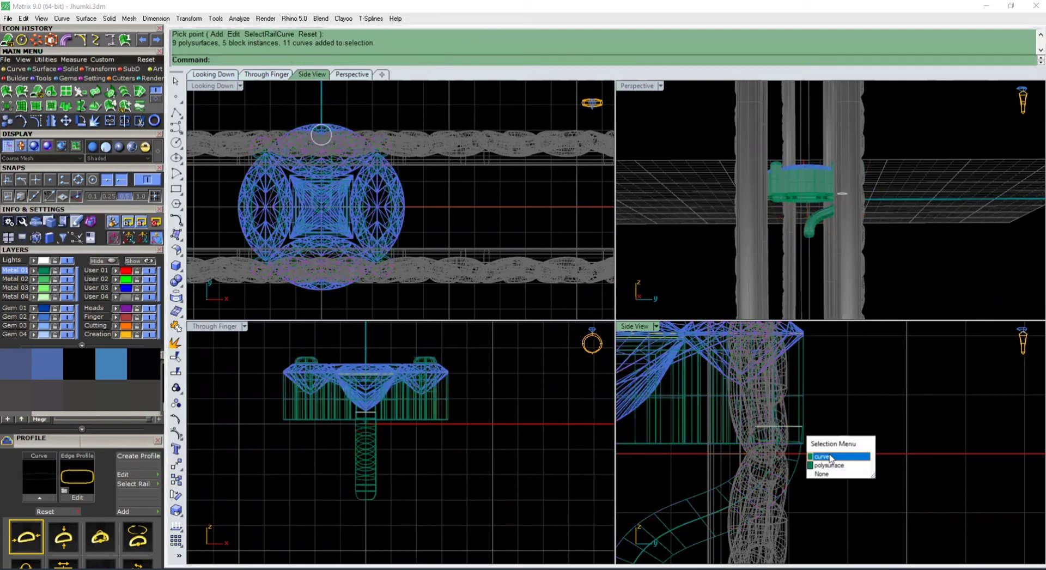
click(828, 456)
right_click(818, 410)
click(845, 427)
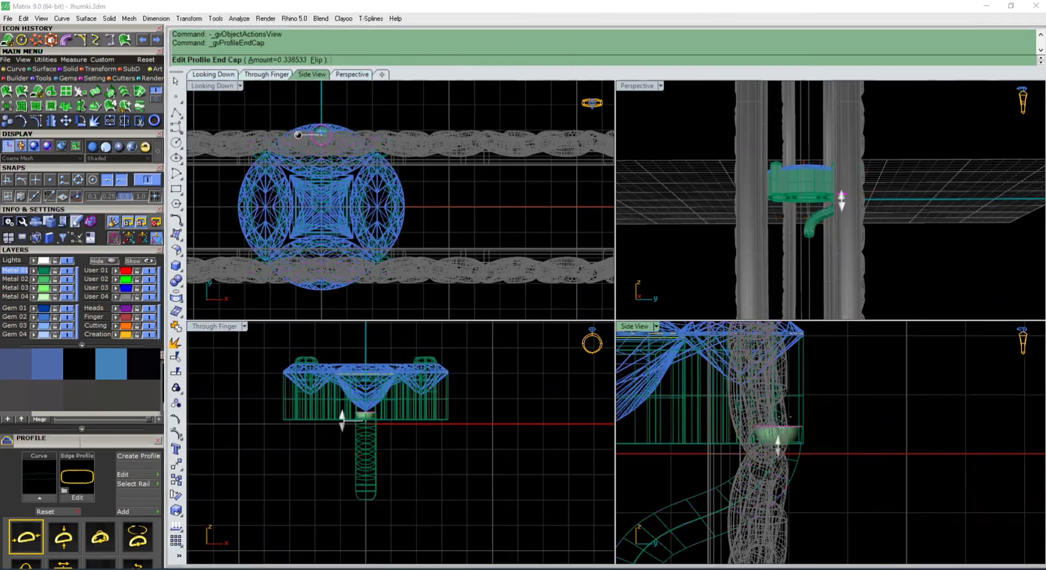
drag(777, 447, 779, 415)
right_click(781, 417)
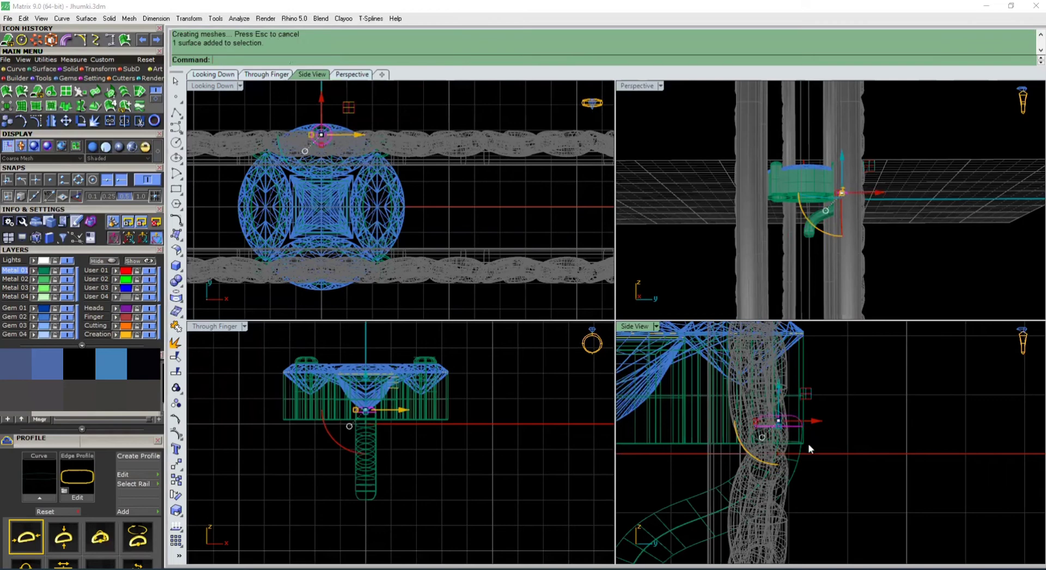
key(ctrl+j)
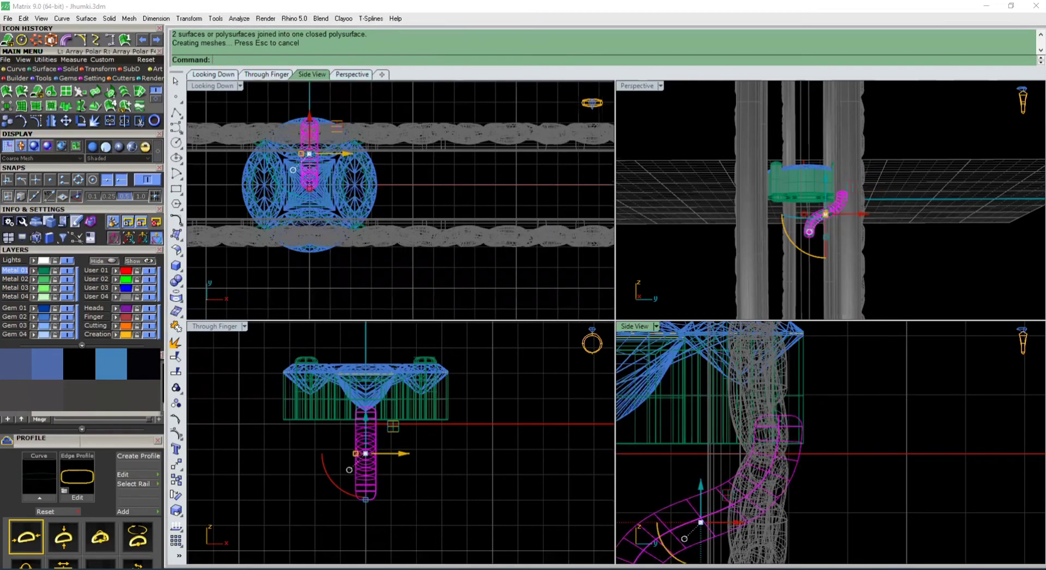
Polar array the capped tube around the origin as 8 items over 360 degrees in the Looking Down view
click(36, 40)
text(0)
key(Return)
key(Return)
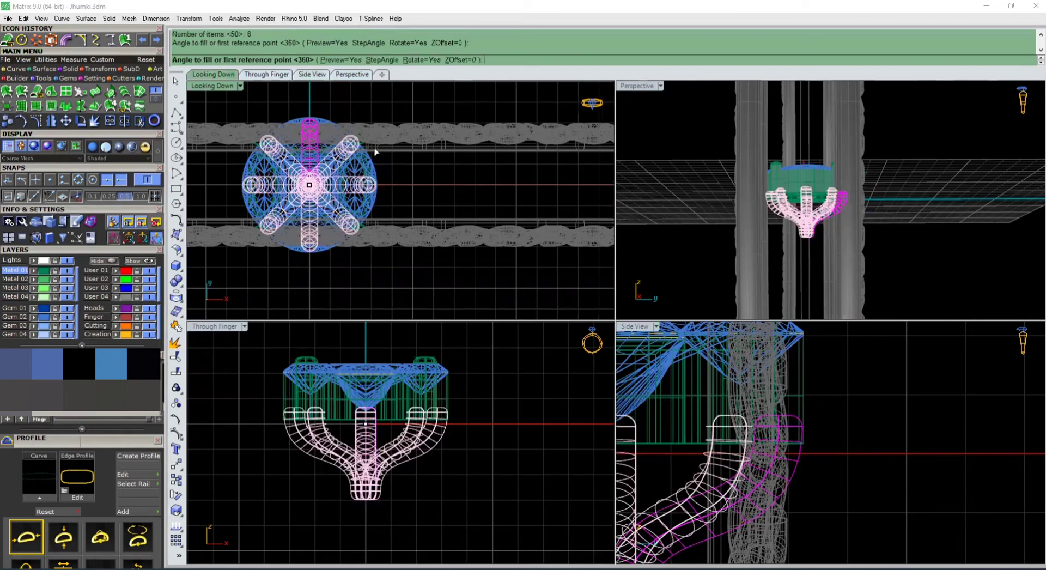
key(Return)
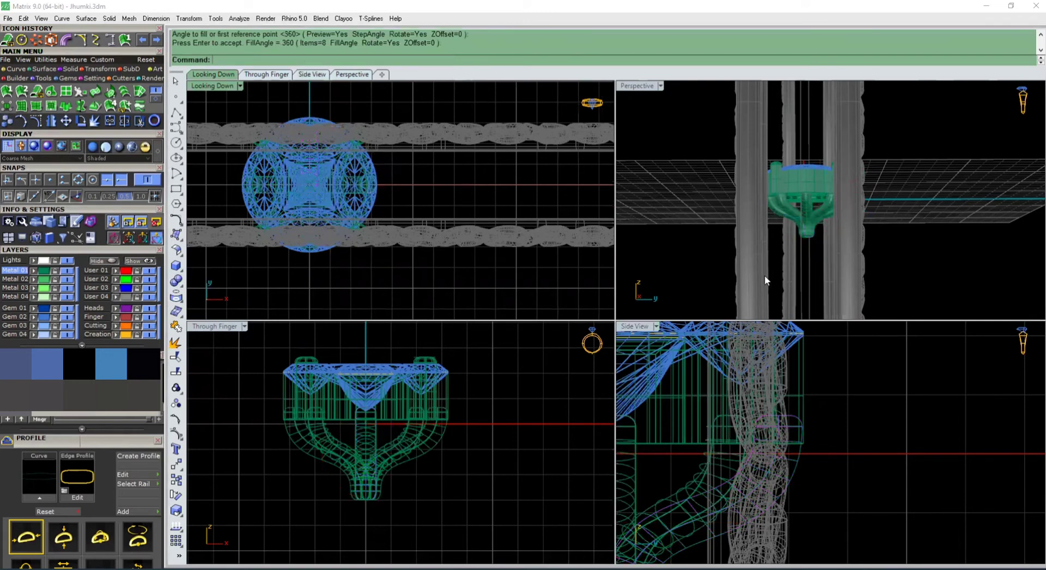
Inspect the arrayed arms beneath the collet from several angles and compare the setting's size with the large jali ring
right_drag(767, 281, 924, 231)
right_drag(939, 188, 807, 116)
right_drag(757, 316, 773, 294)
scroll(799, 158, up, 5)
scroll(429, 422, down, 5)
scroll(418, 453, down, 8)
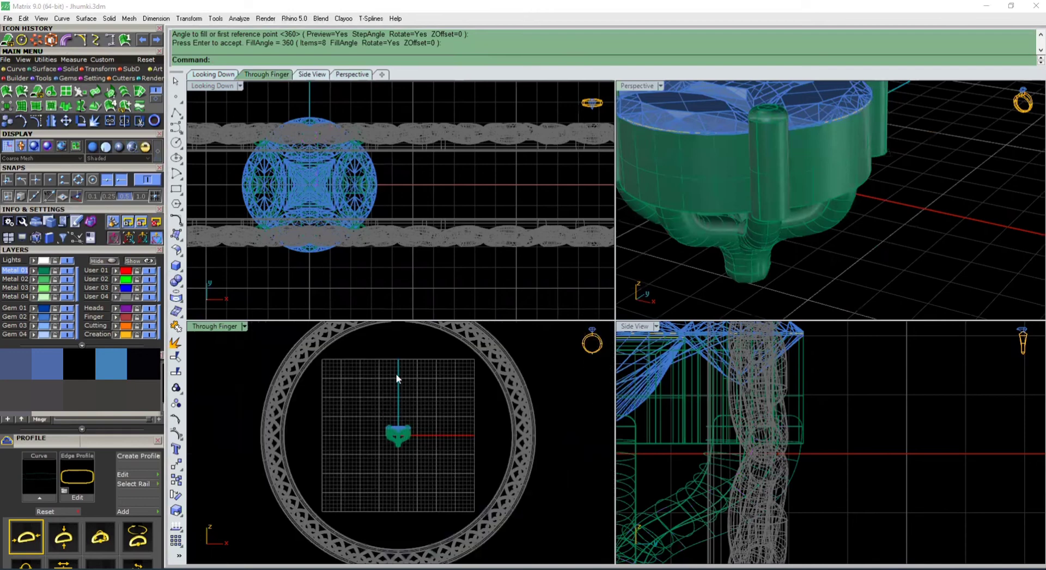
scroll(384, 414, up, 4)
scroll(370, 413, down, 8)
Build a box 0.9 high beyond the collet in the Looking Down view, two grid squares wide and four long, and select it
click(66, 69)
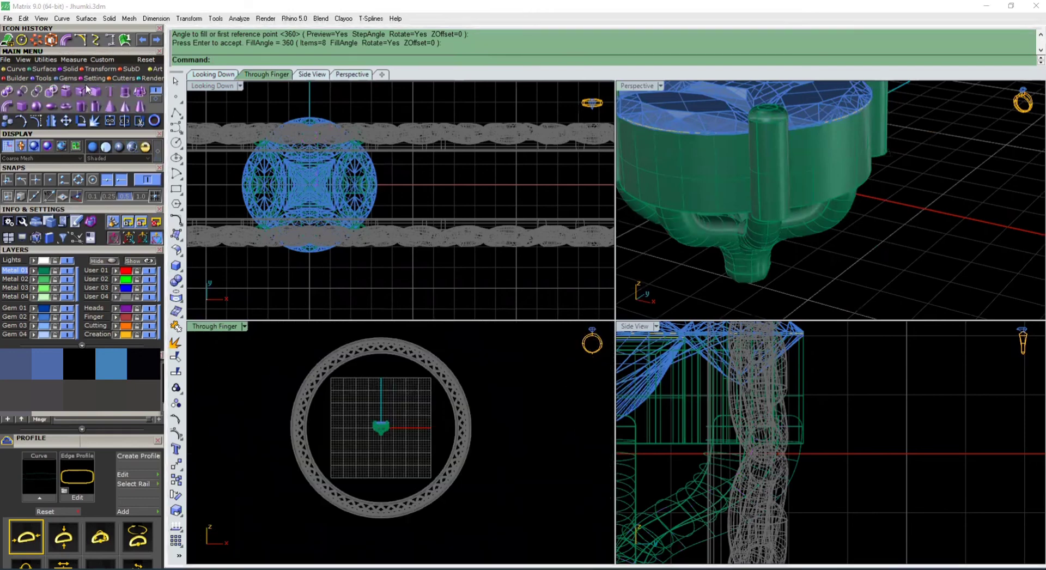
click(22, 105)
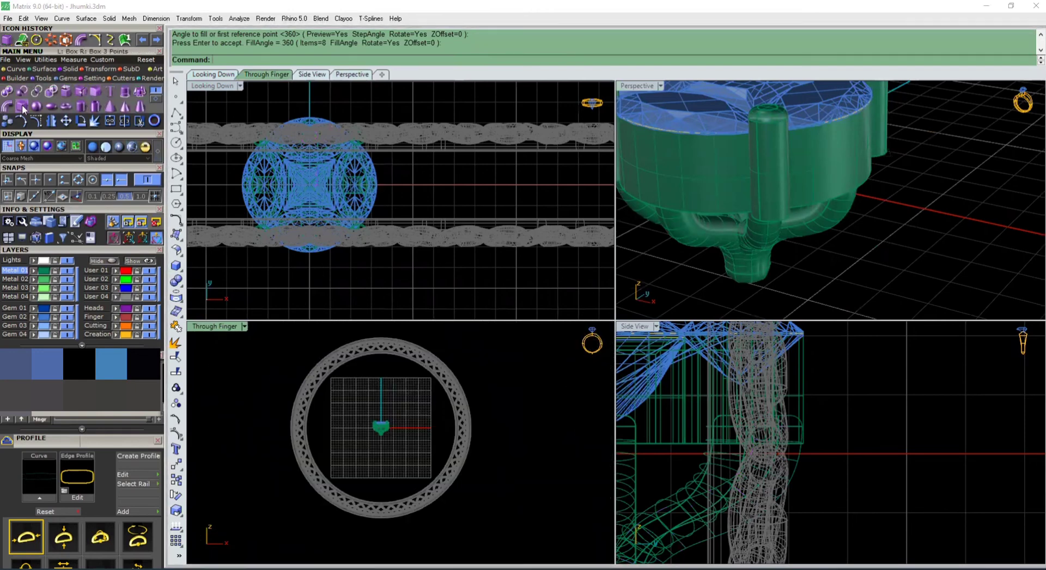
scroll(393, 195, down, 7)
scroll(377, 170, up, 7)
scroll(419, 169, down, 6)
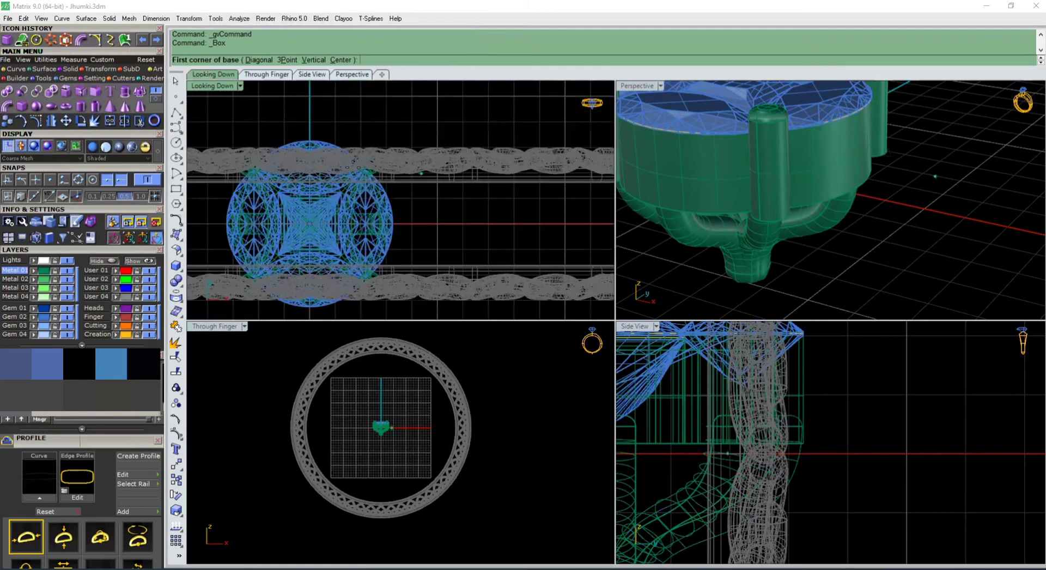
scroll(398, 189, up, 3)
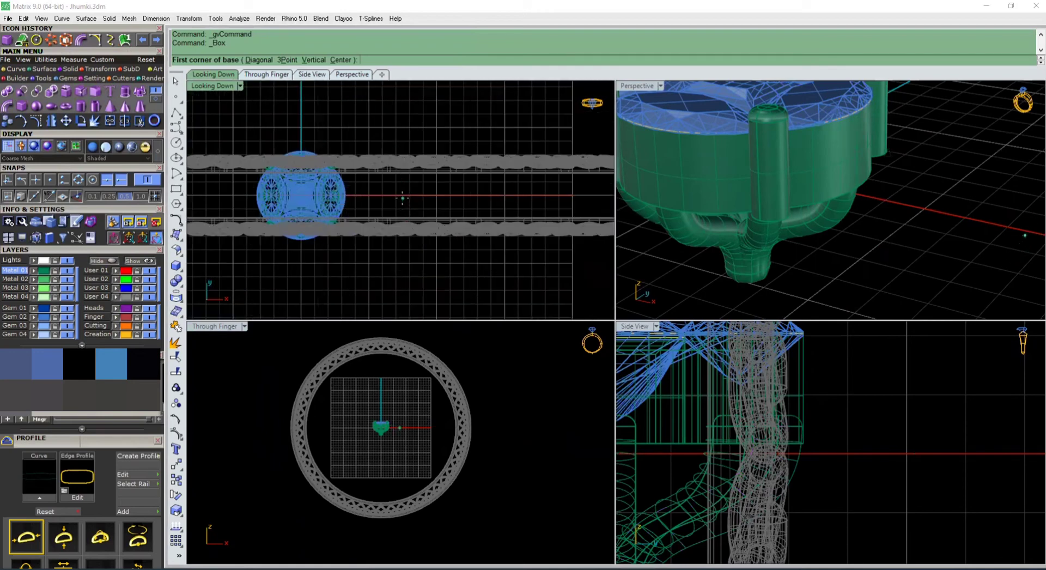
scroll(381, 207, down, 4)
scroll(327, 180, up, 4)
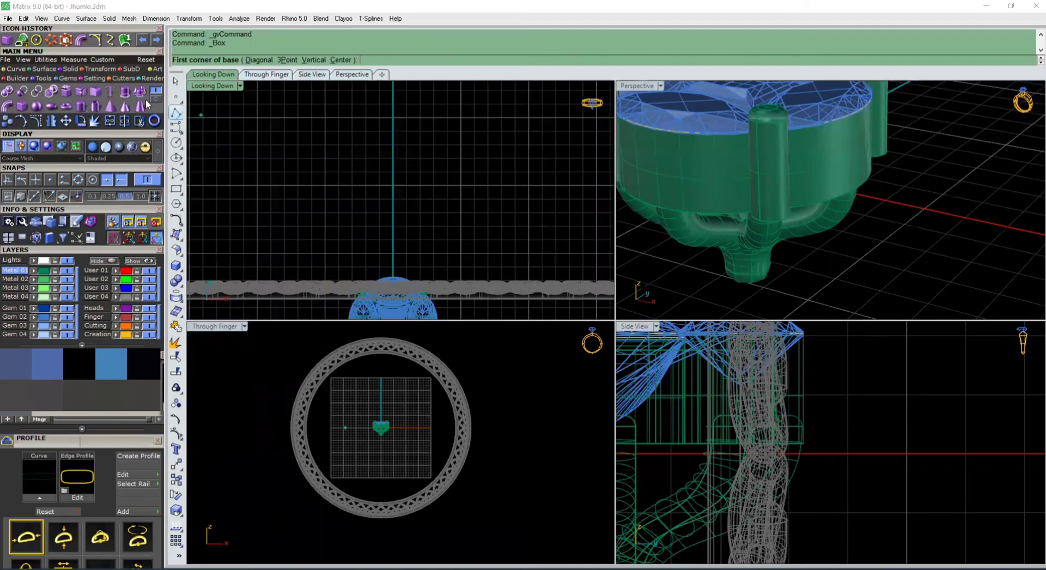
scroll(312, 185, down, 2)
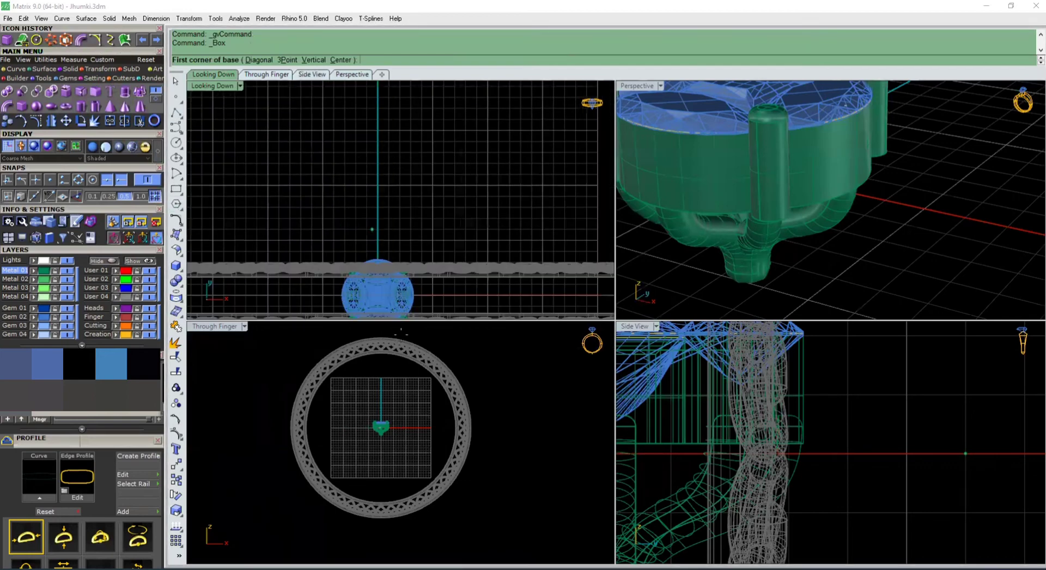
scroll(414, 425, up, 5)
scroll(365, 170, up, 1)
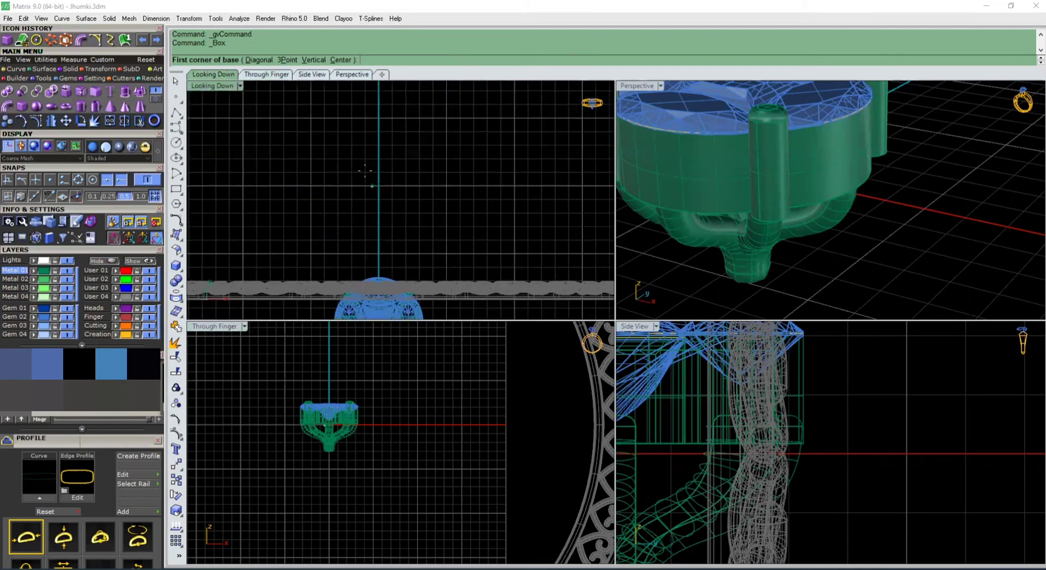
scroll(365, 170, up, 2)
click(363, 119)
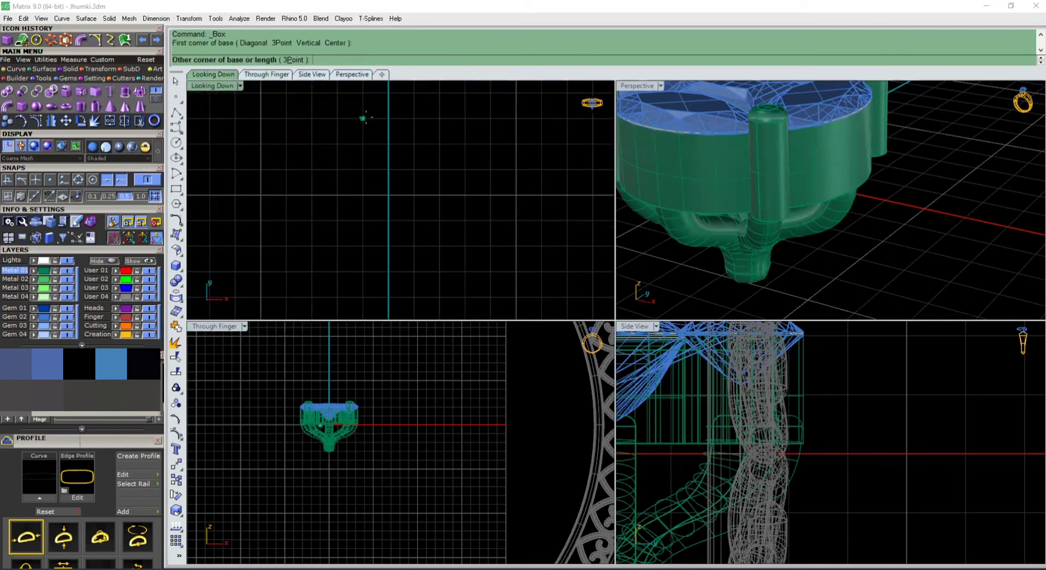
click(414, 220)
scroll(334, 445, up, 4)
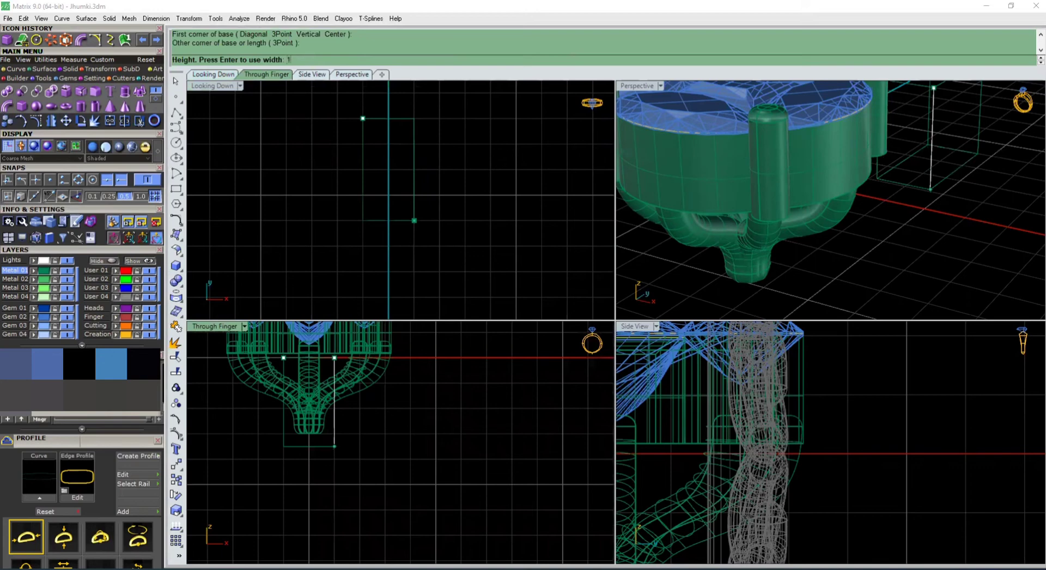
click(334, 445)
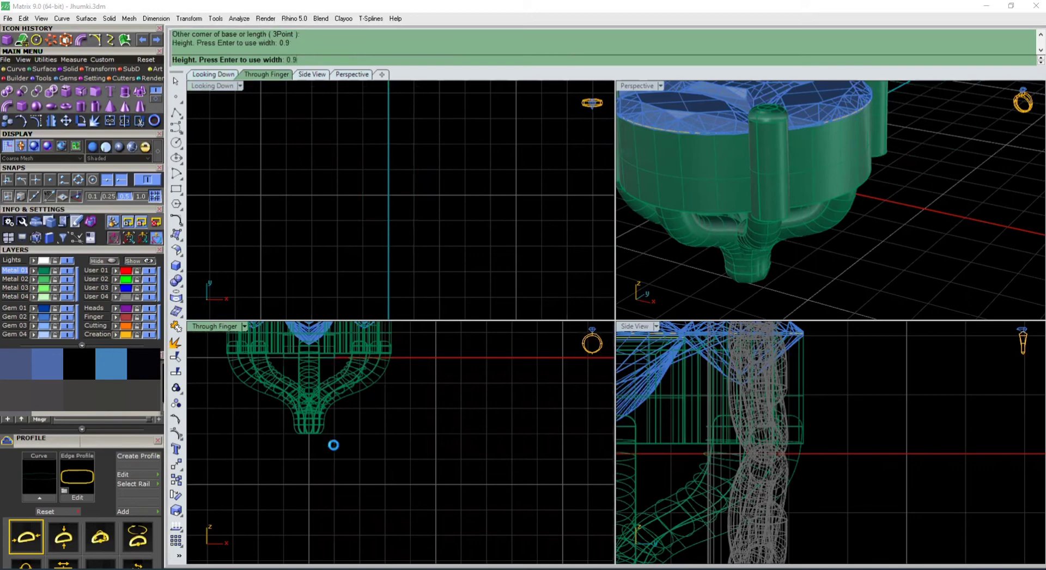
drag(461, 125, 400, 148)
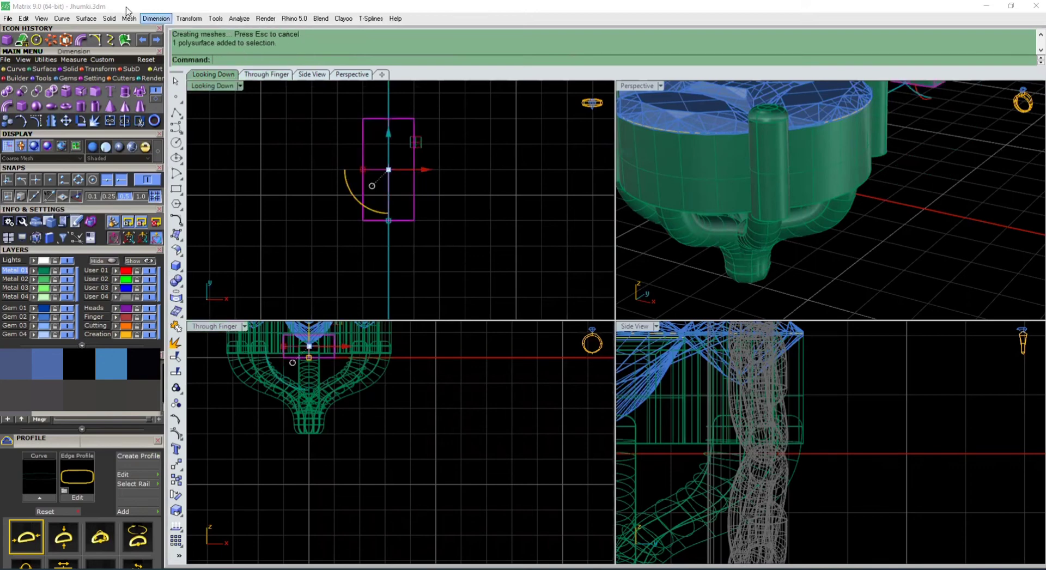
Fillet all edges of the box with a 0.3 radius in the Looking Down view
click(100, 104)
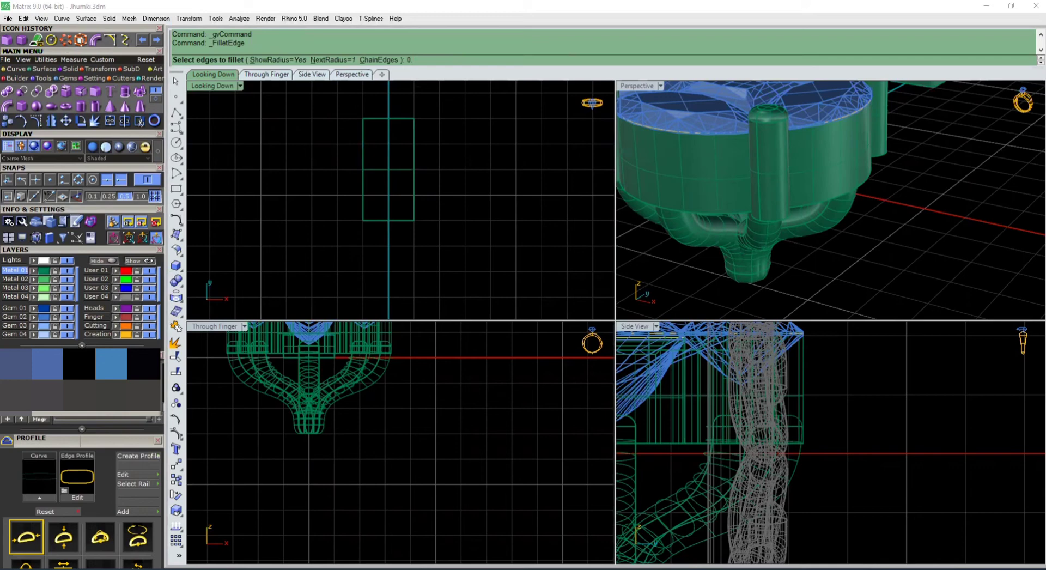
text(0.3)
key(Return)
drag(479, 112, 334, 213)
key(Return)
key(Return)
Select the filleted box and scale it slightly narrower across its width in the Looking Down view
click(372, 170)
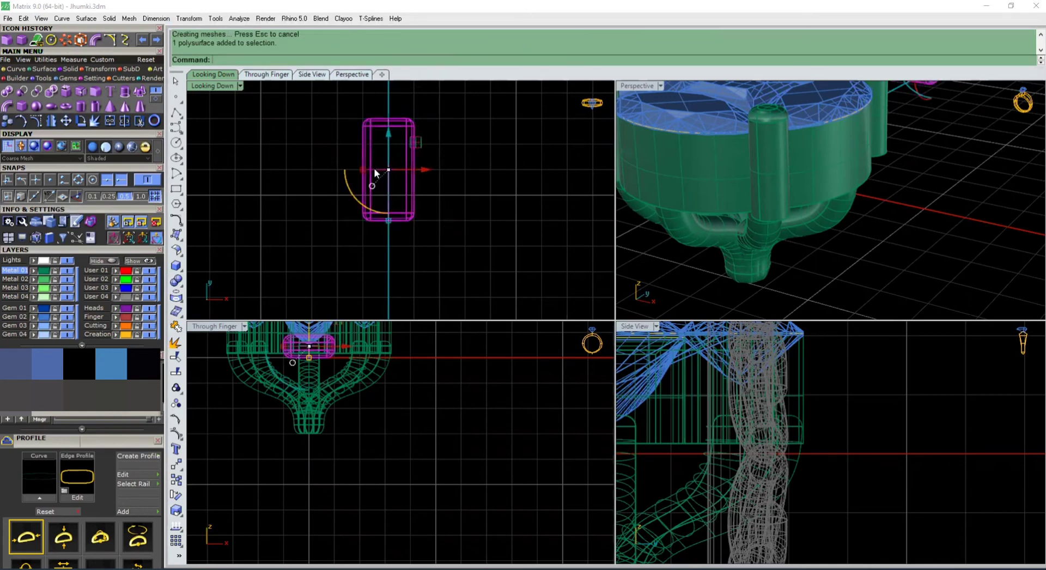
scroll(372, 170, up, 4)
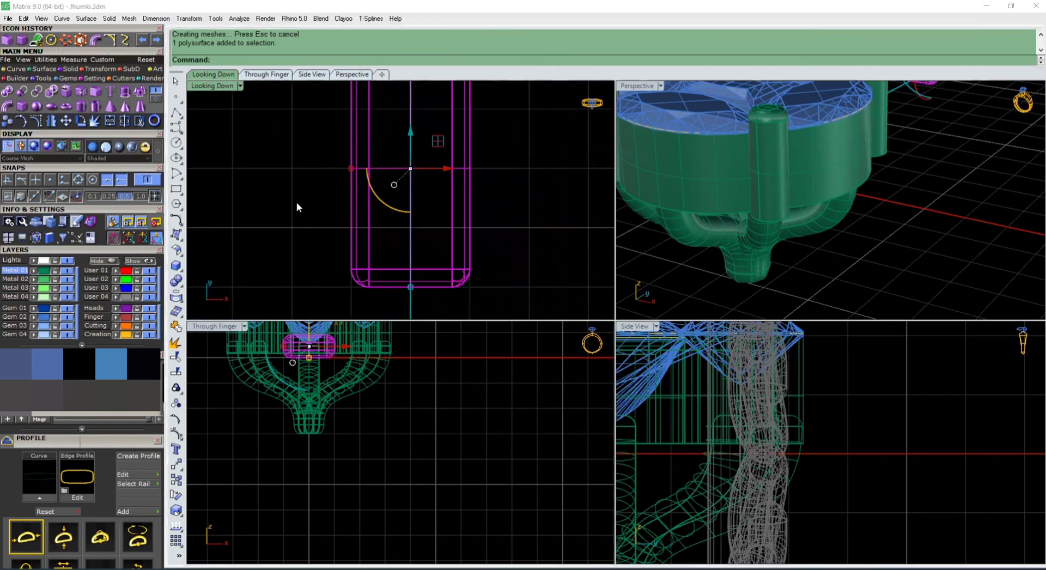
drag(351, 169, 370, 173)
scroll(413, 169, down, 10)
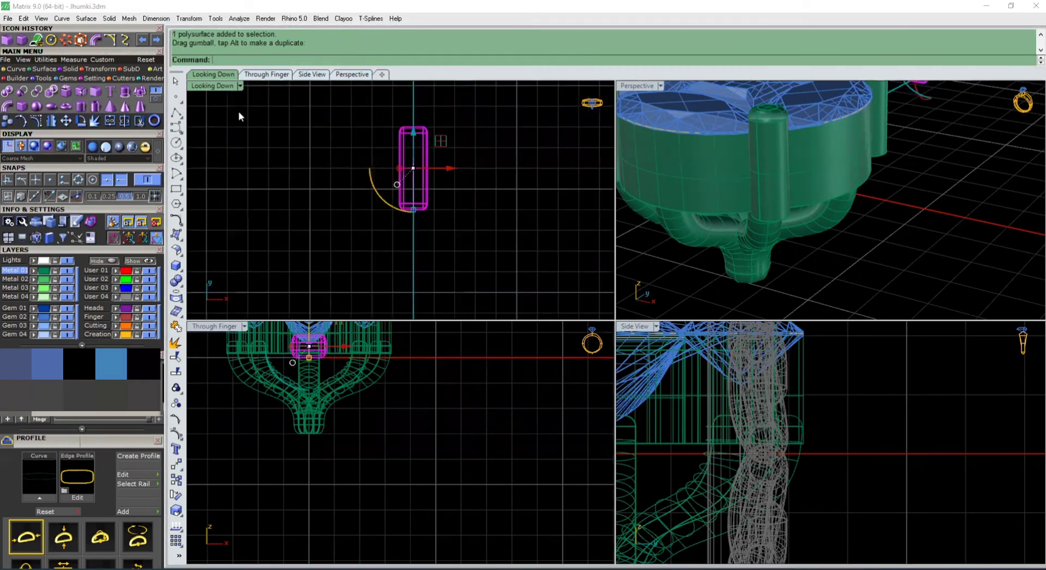
Center the box at the origin with Move to 0 on X, Y and Z in CPlane space
click(23, 61)
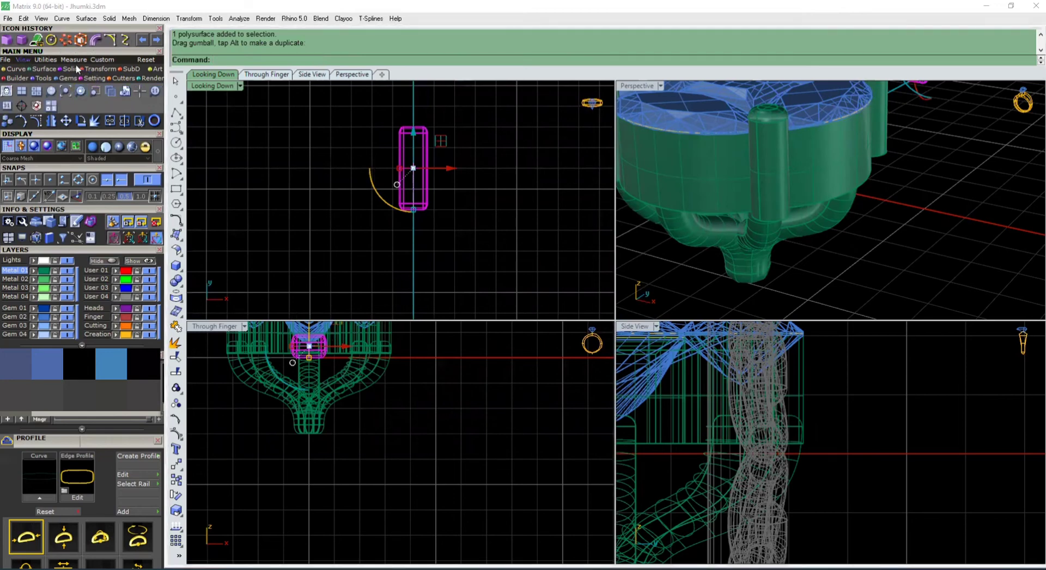
click(47, 59)
click(155, 90)
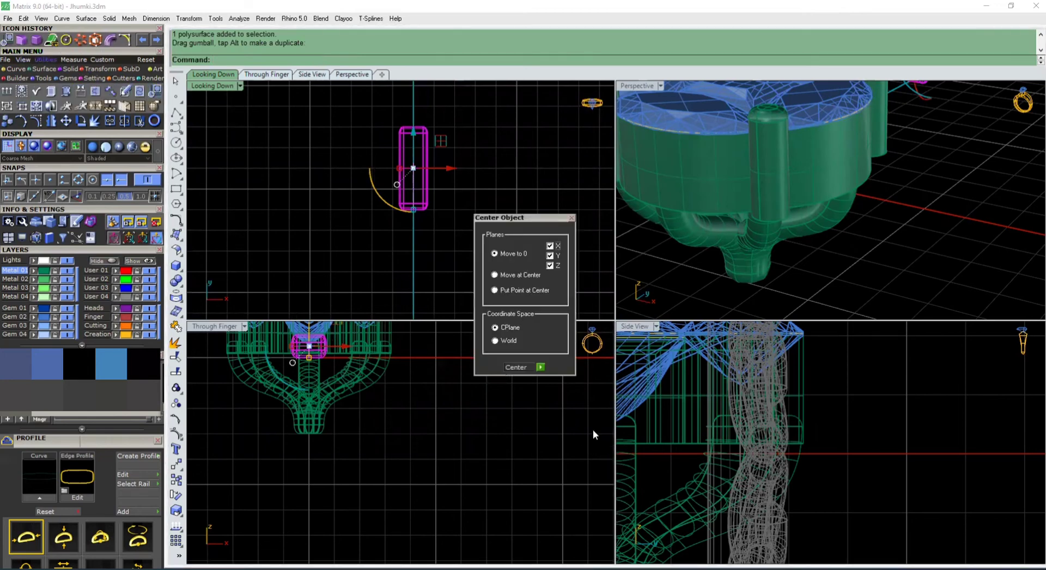
click(538, 368)
Move the box straight up in the Side View until it bridges the outer metal bands of the two jali rings
scroll(371, 414, down, 5)
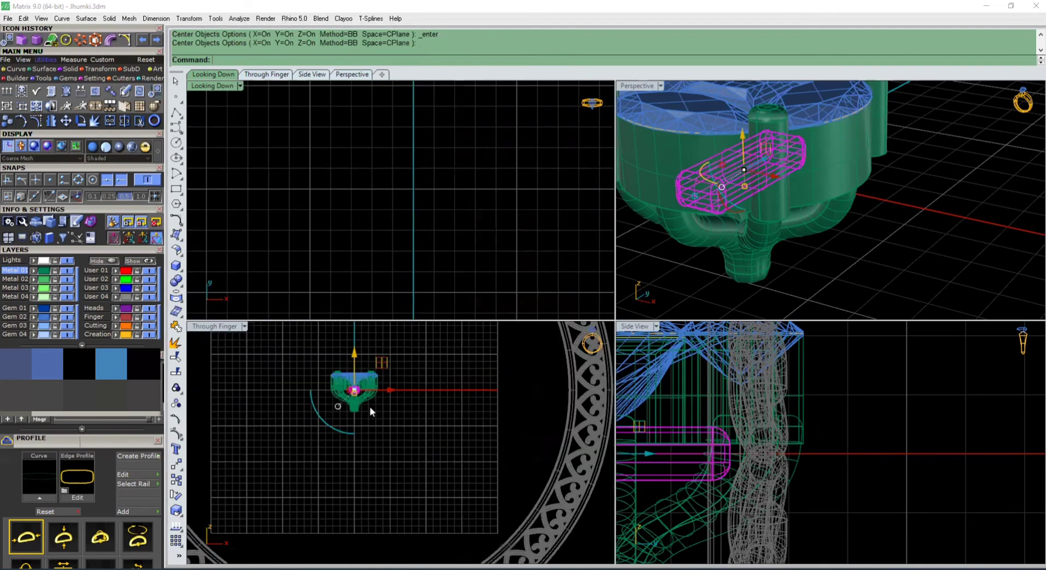
scroll(384, 466, up, 2)
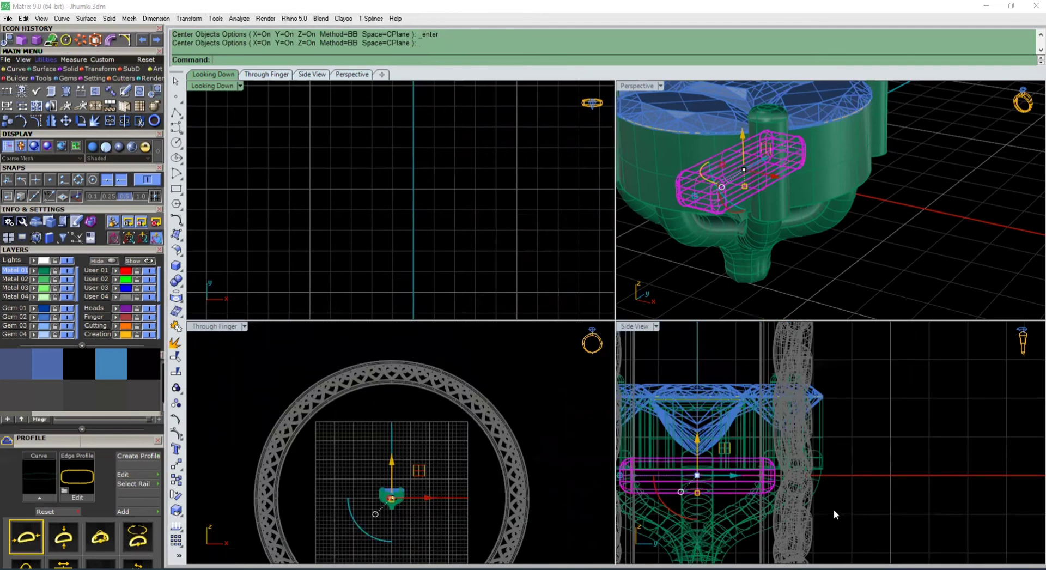
scroll(833, 508, down, 4)
scroll(762, 461, down, 5)
scroll(760, 442, up, 5)
right_drag(787, 446, 794, 484)
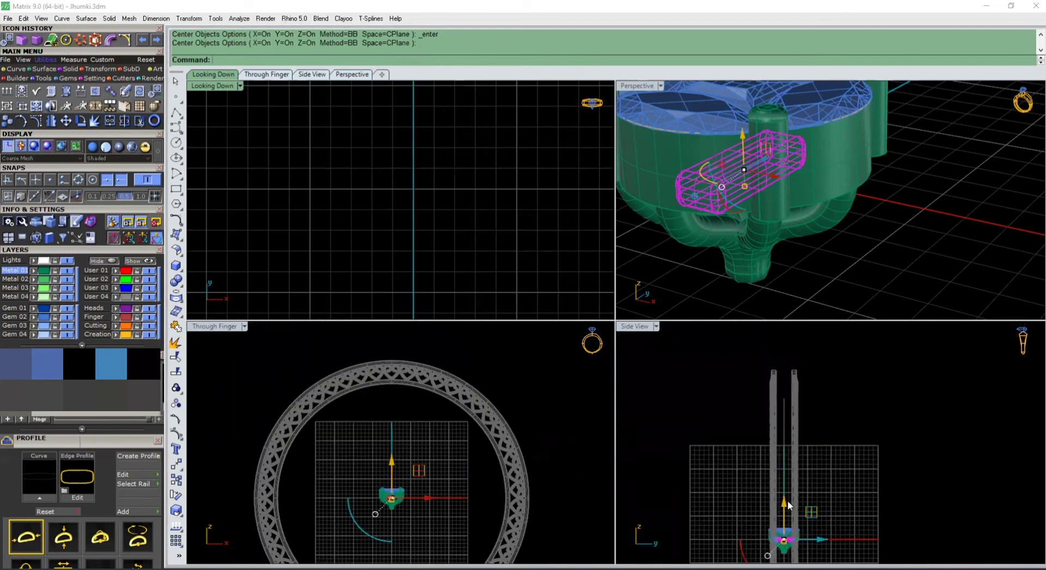
drag(786, 500, 780, 345)
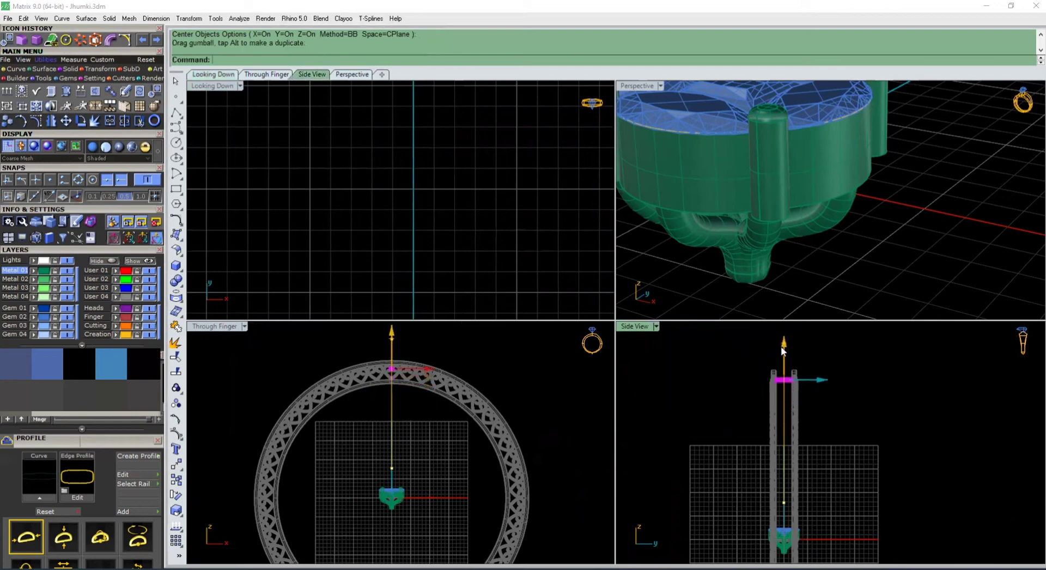
scroll(780, 381, up, 6)
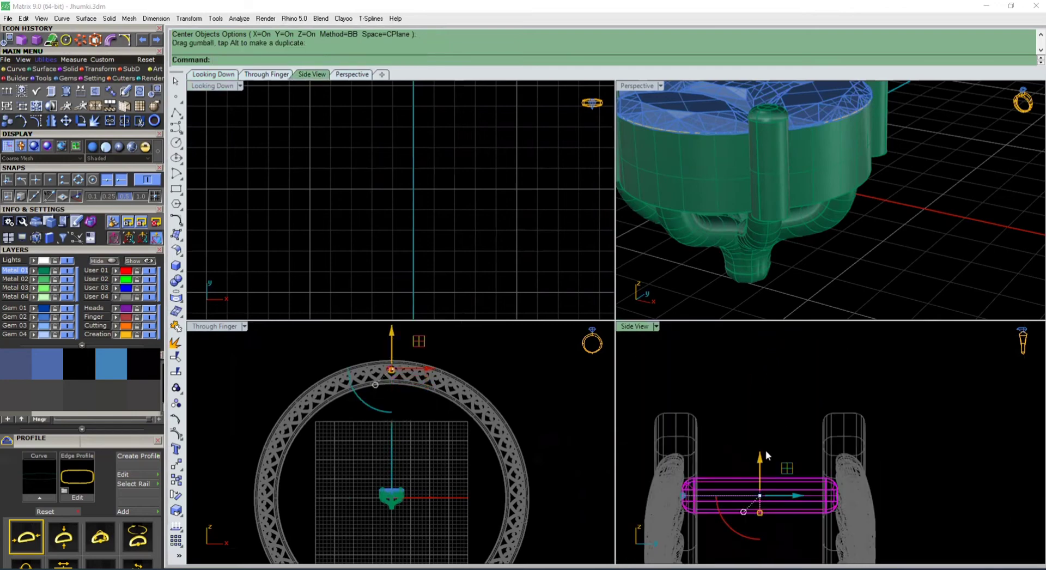
drag(766, 454, 762, 393)
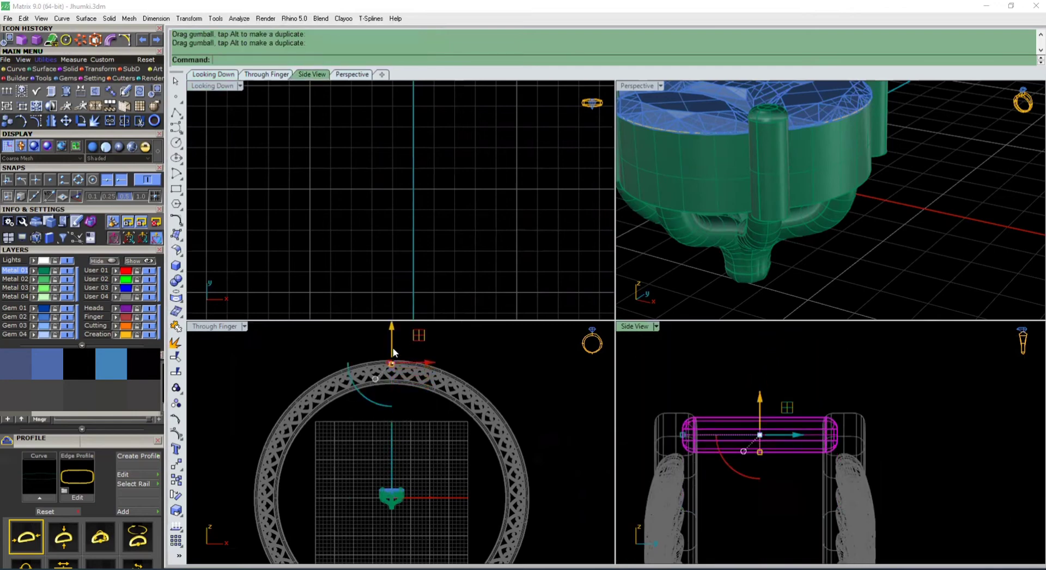
Fine-tune the bar's height and vertical position within the outer metal band in the Through Finger view
scroll(393, 352, up, 6)
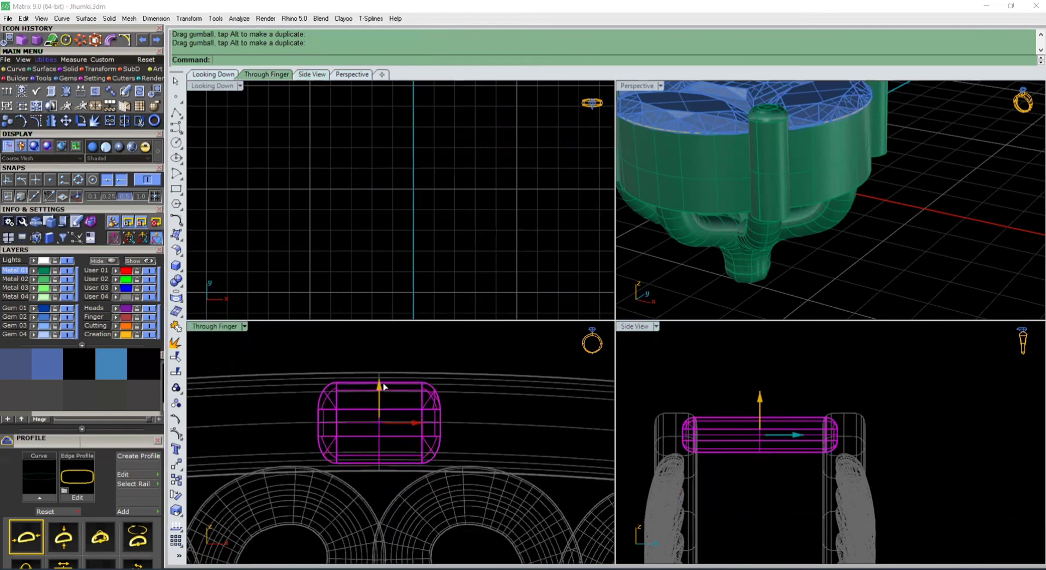
drag(383, 384, 383, 385)
scroll(372, 473, up, 6)
drag(383, 456, 383, 462)
scroll(383, 460, down, 6)
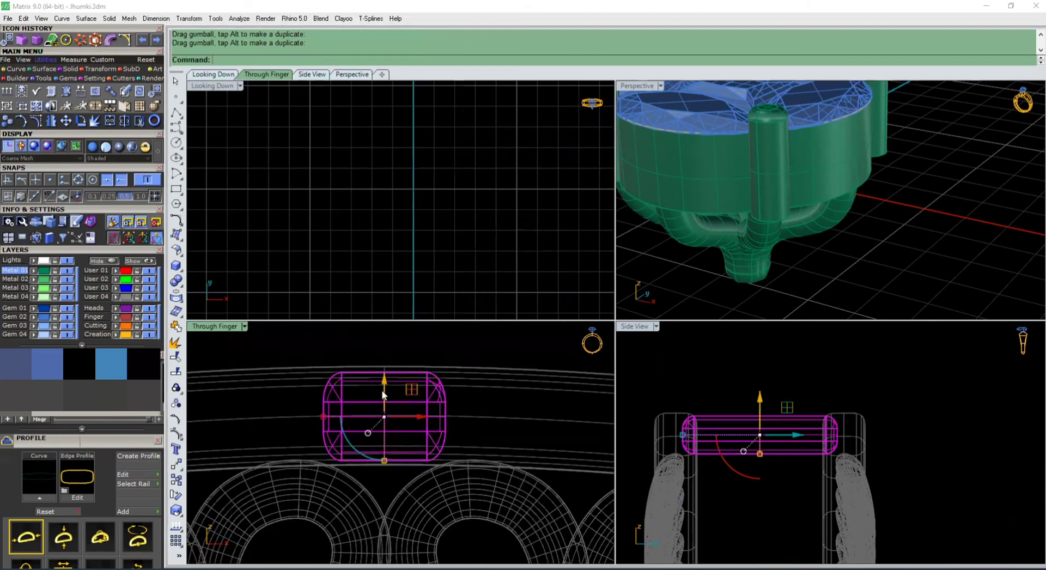
scroll(377, 359, down, 6)
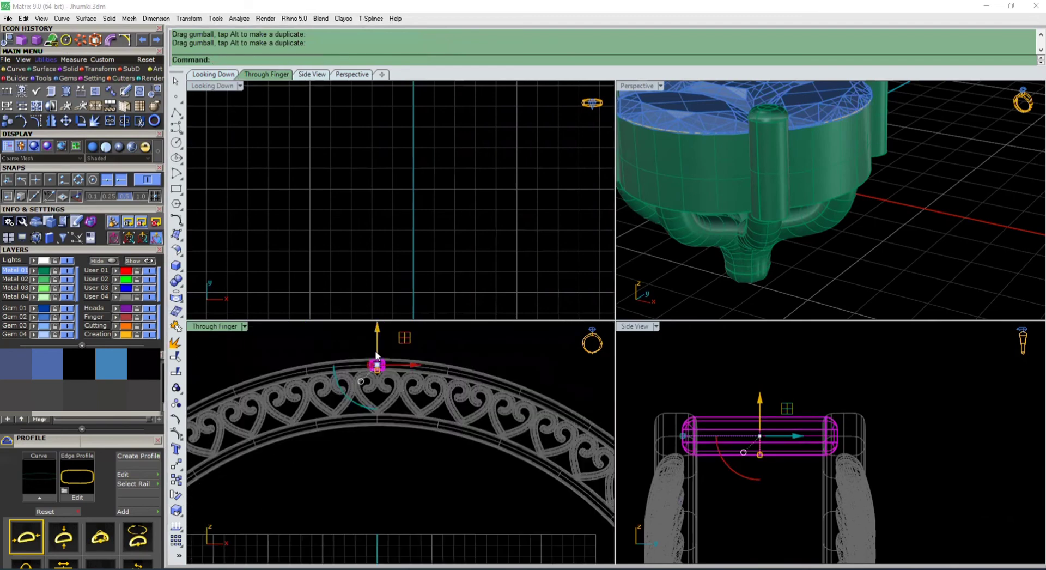
Group the whole collet setting at the origin and move it up so its base sits in the connecting bar
scroll(376, 356, down, 12)
drag(396, 463, 360, 495)
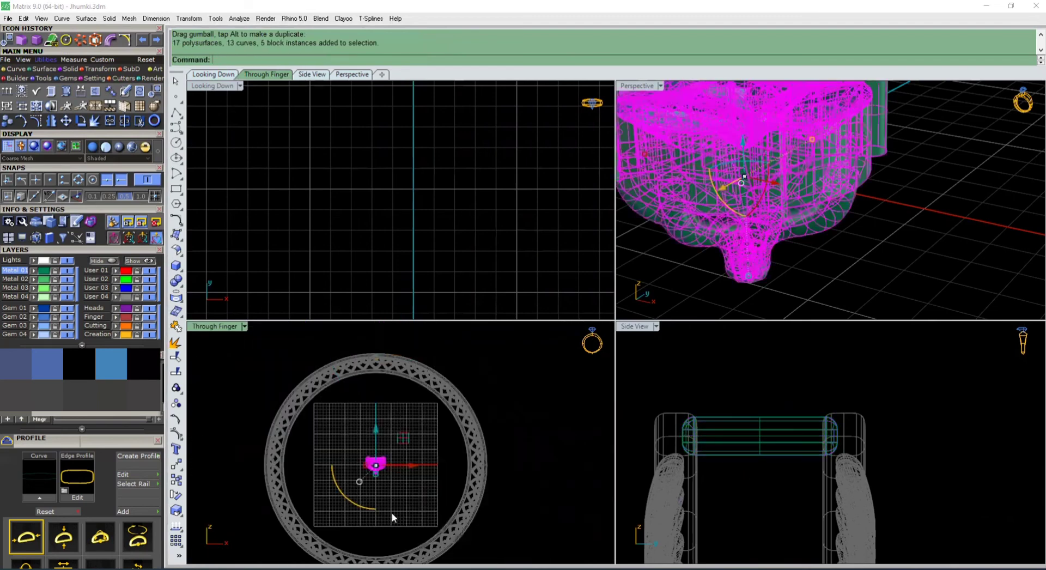
key(ctrl+g)
scroll(401, 488, down, 3)
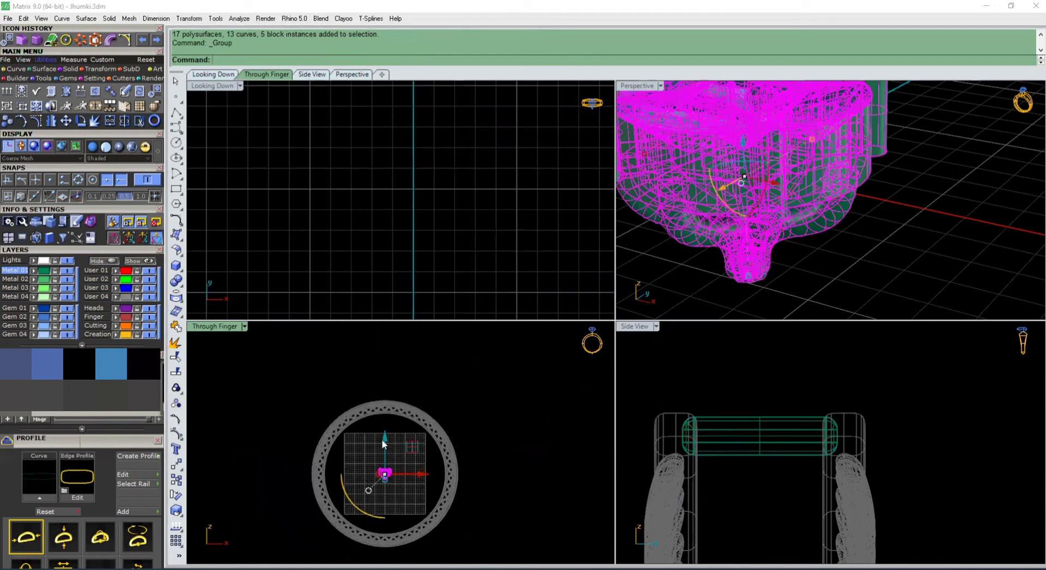
drag(383, 444, 397, 391)
scroll(362, 411, up, 5)
scroll(396, 403, up, 7)
click(501, 229)
scroll(858, 214, down, 4)
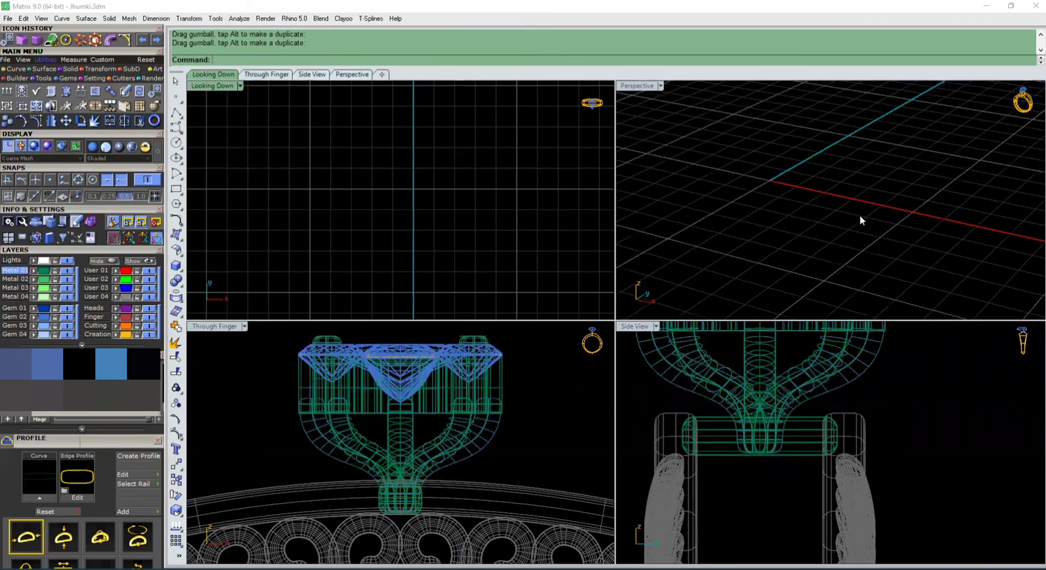
Select the connecting bar beneath the setting and widen it slightly in the Through Finger view
scroll(819, 258, down, 5)
scroll(808, 137, up, 6)
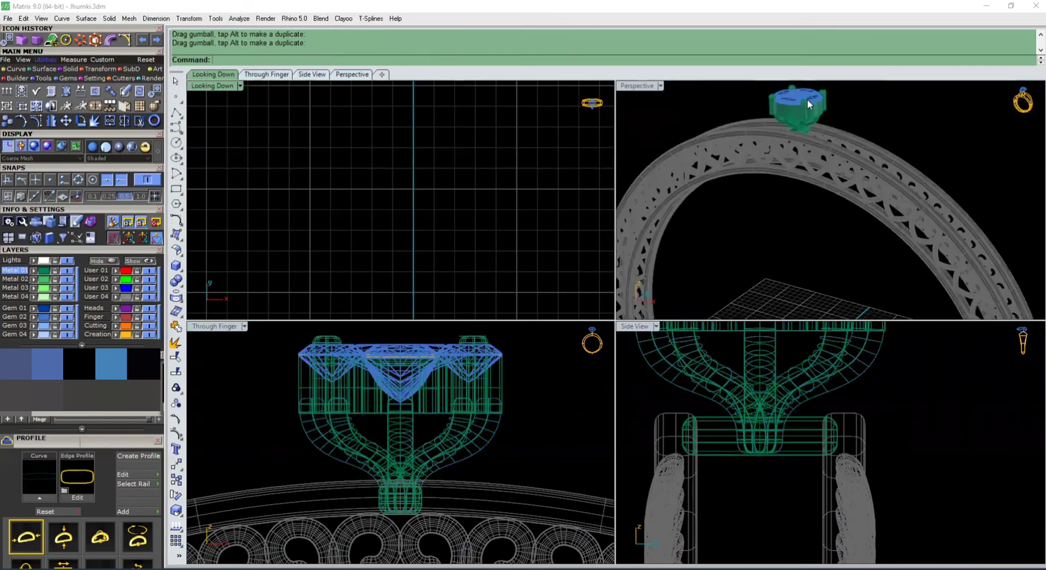
scroll(837, 137, up, 5)
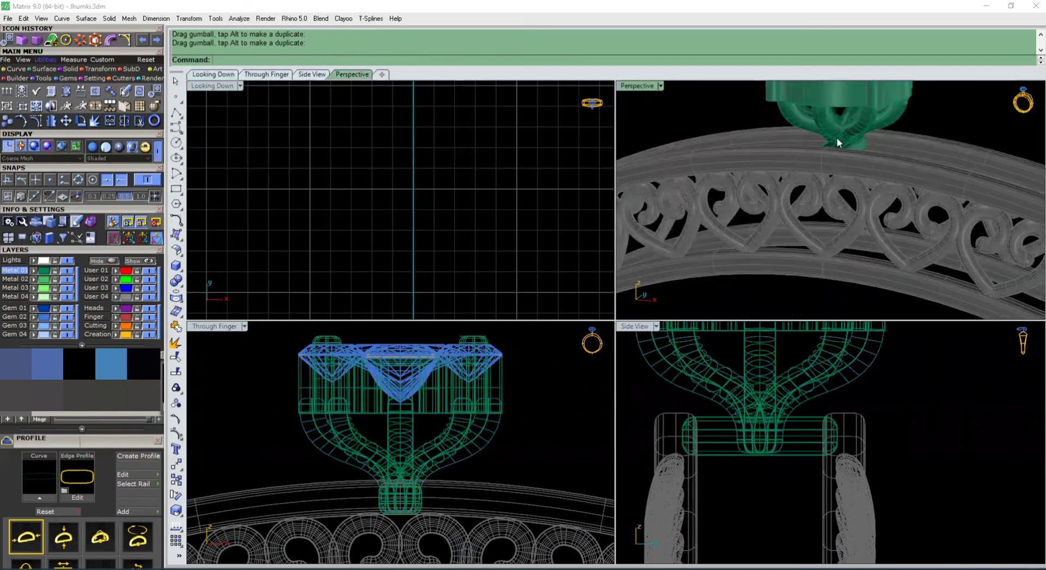
click(859, 180)
scroll(374, 492, up, 5)
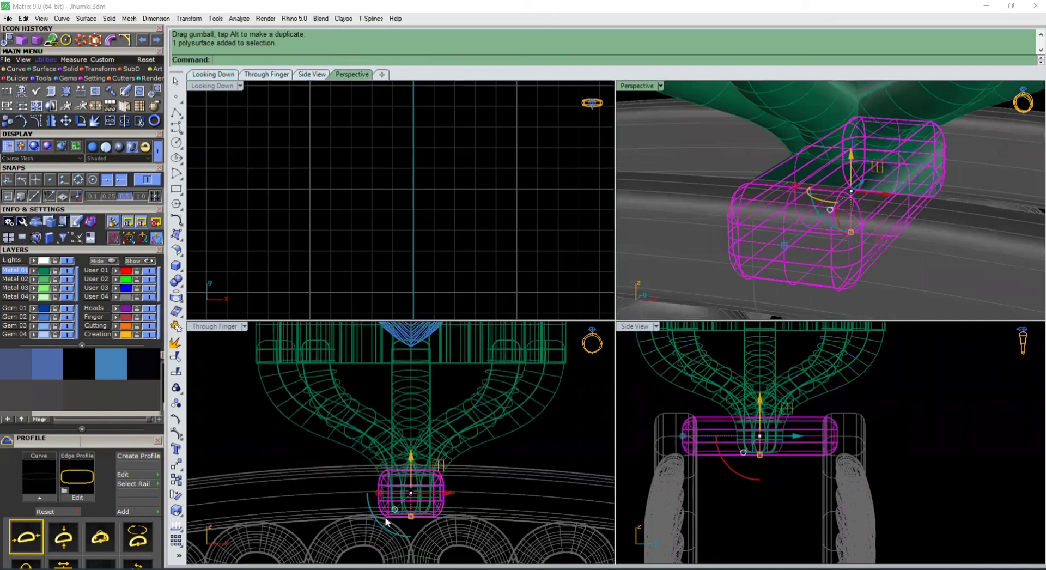
drag(374, 490, 373, 490)
scroll(440, 494, down, 5)
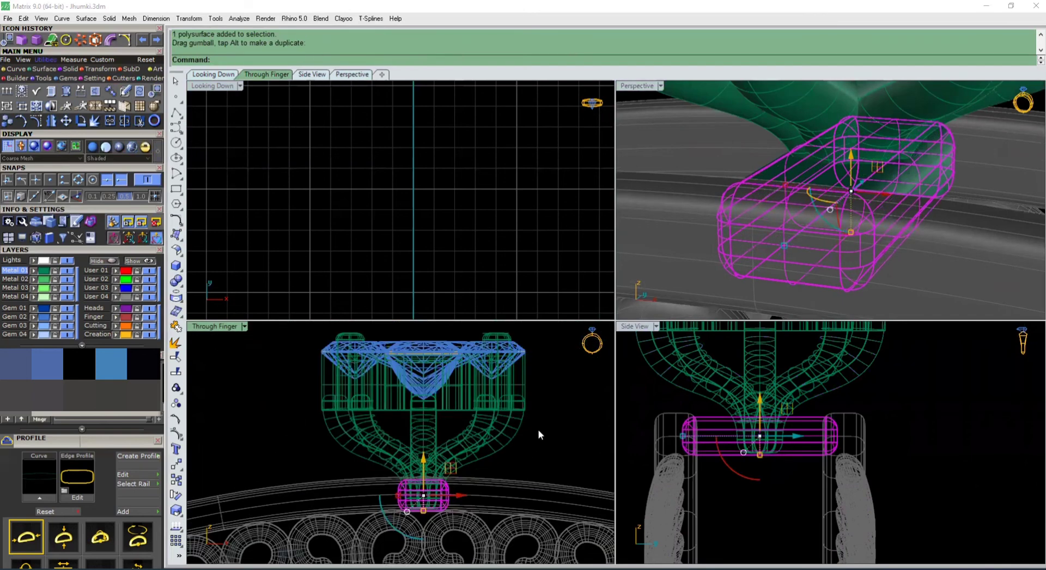
Lower the grouped collet setting slightly into the connecting bar and check the fit from several angles
drag(538, 433, 384, 448)
drag(424, 386, 532, 424)
click(583, 431)
scroll(764, 245, down, 14)
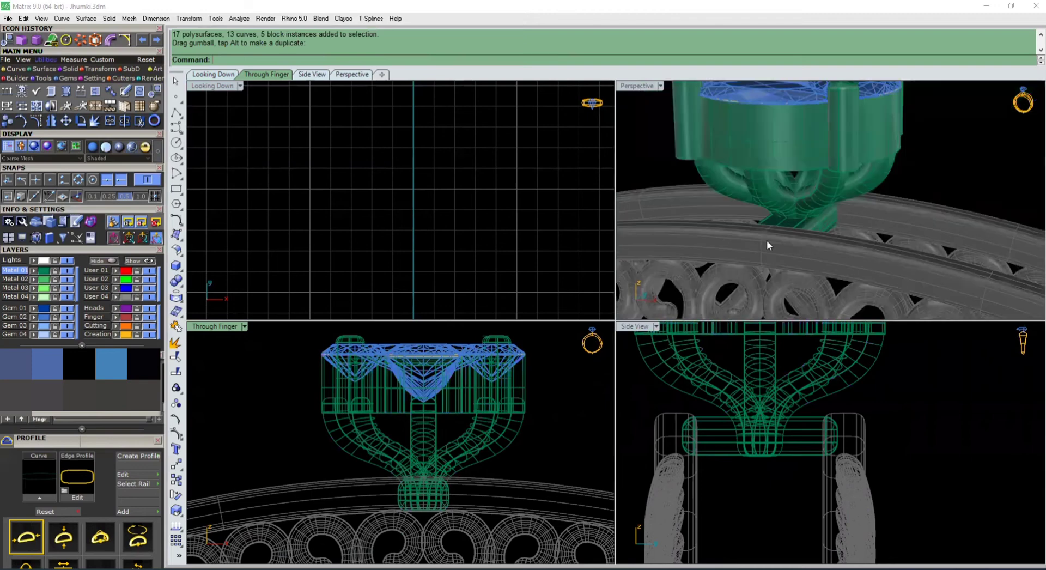
right_drag(737, 203, 779, 246)
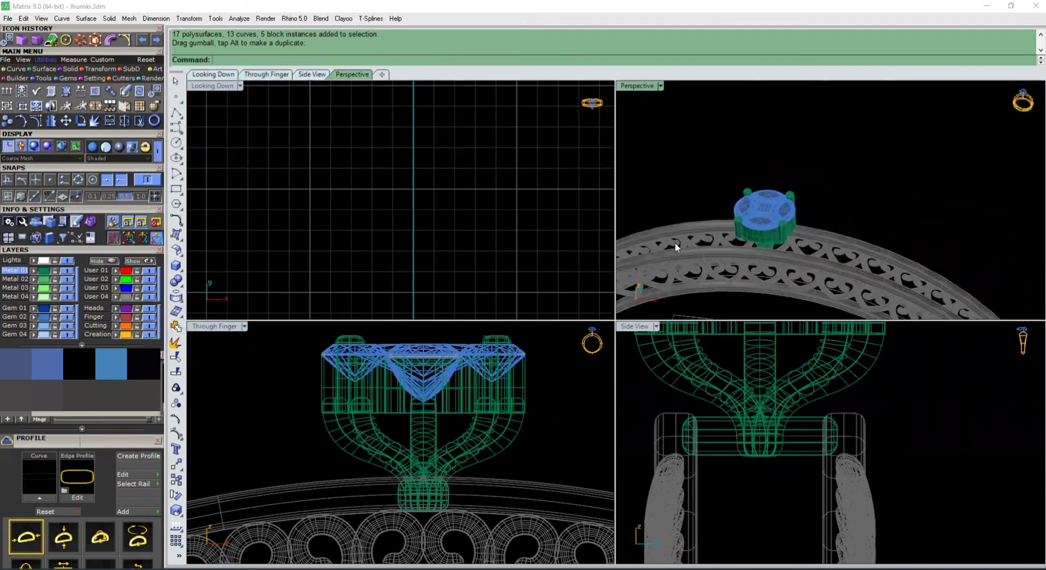
scroll(488, 380, down, 6)
Polar array the setting with its connecting bar around the origin in the Through Finger view, with 8 items over 360 degrees
drag(513, 366, 350, 427)
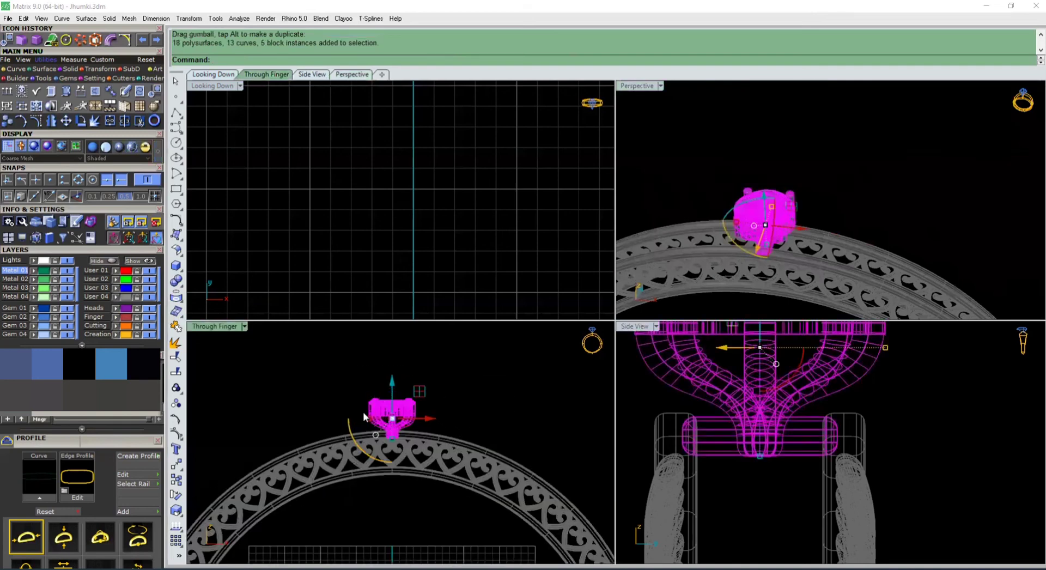
scroll(376, 414, down, 3)
click(81, 39)
scroll(416, 424, down, 3)
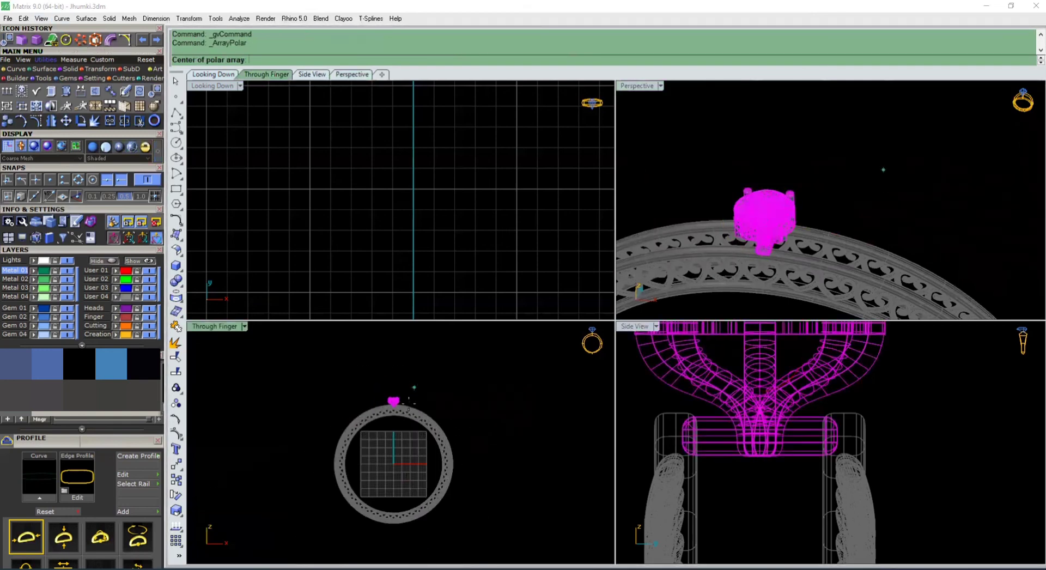
text(0)
key(Return)
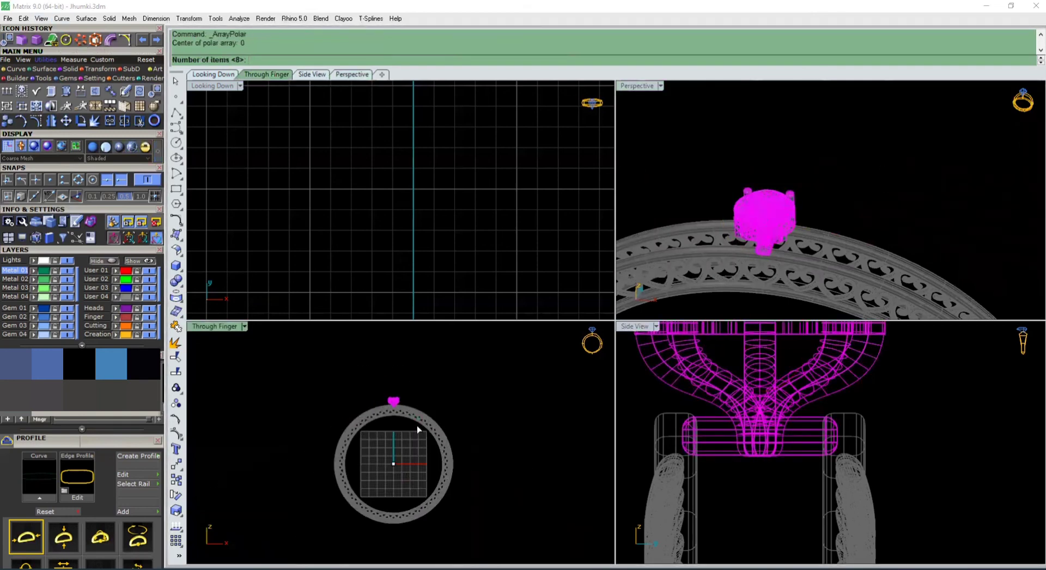
key(Return)
key(Return)
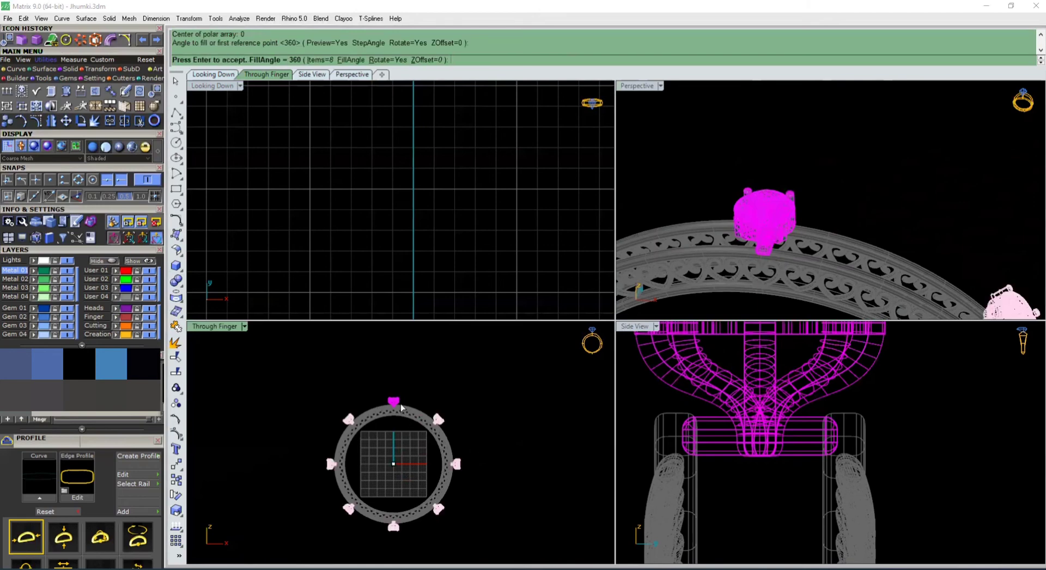
Try the polar array of settings with 20 items and with 35 items
text(20)
key(Return)
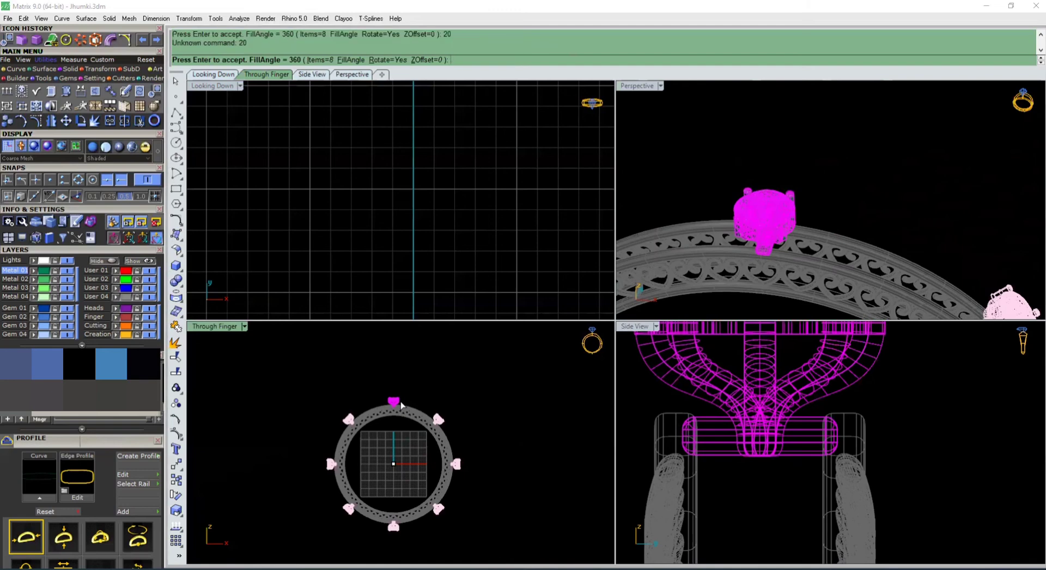
click(313, 60)
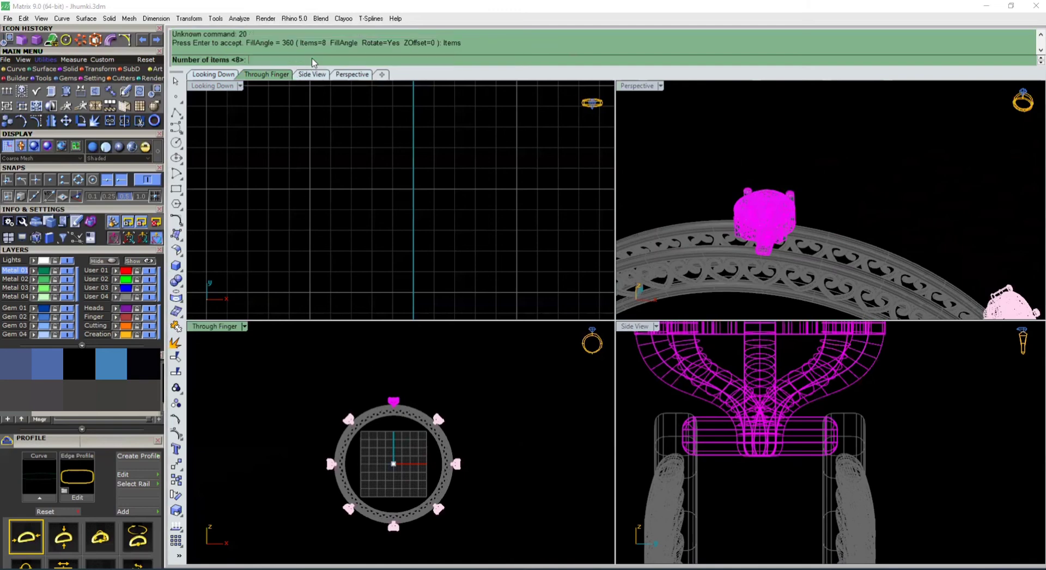
text(20)
key(Return)
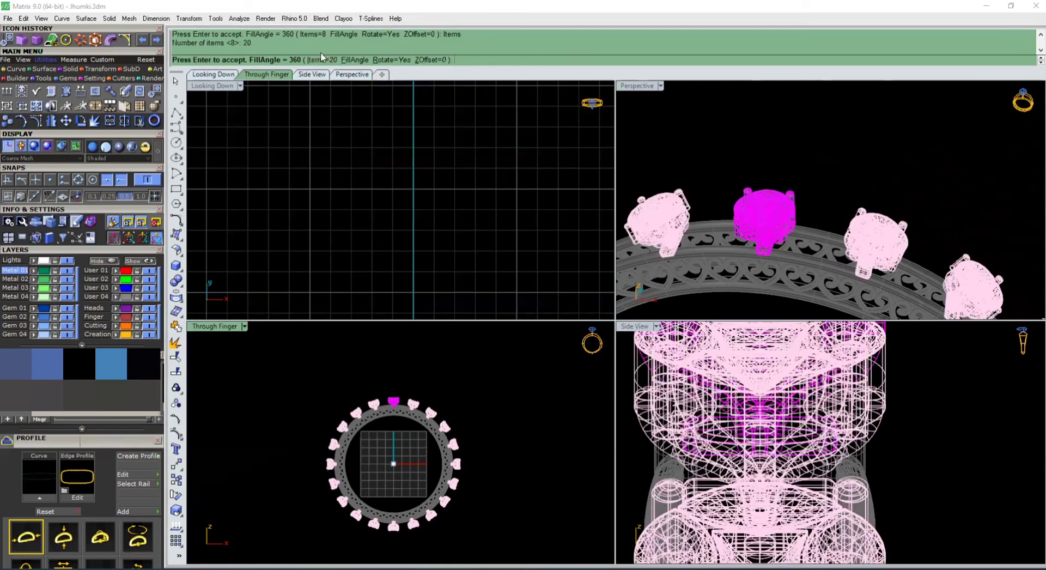
click(319, 60)
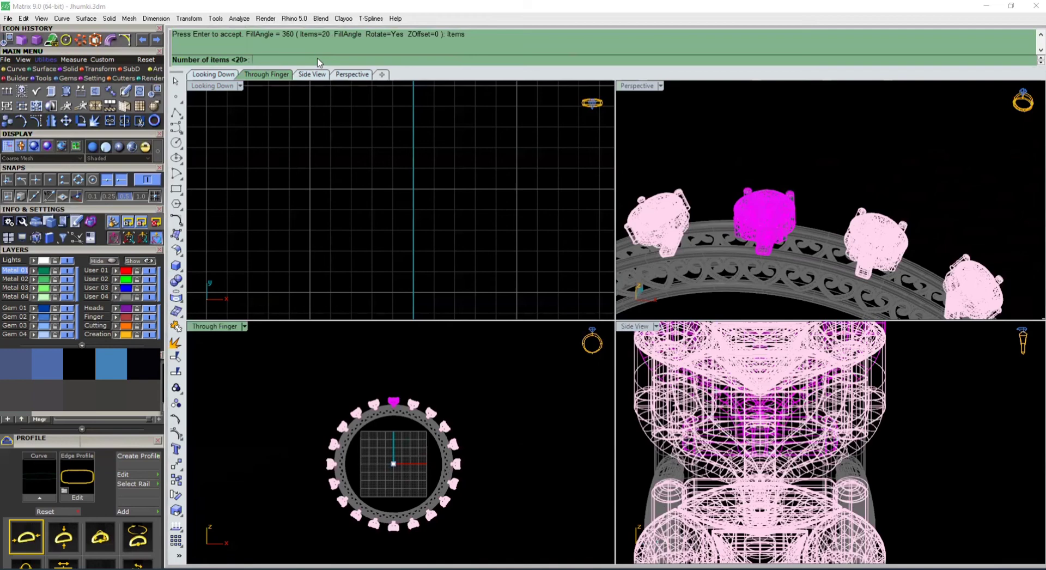
text(35)
key(Return)
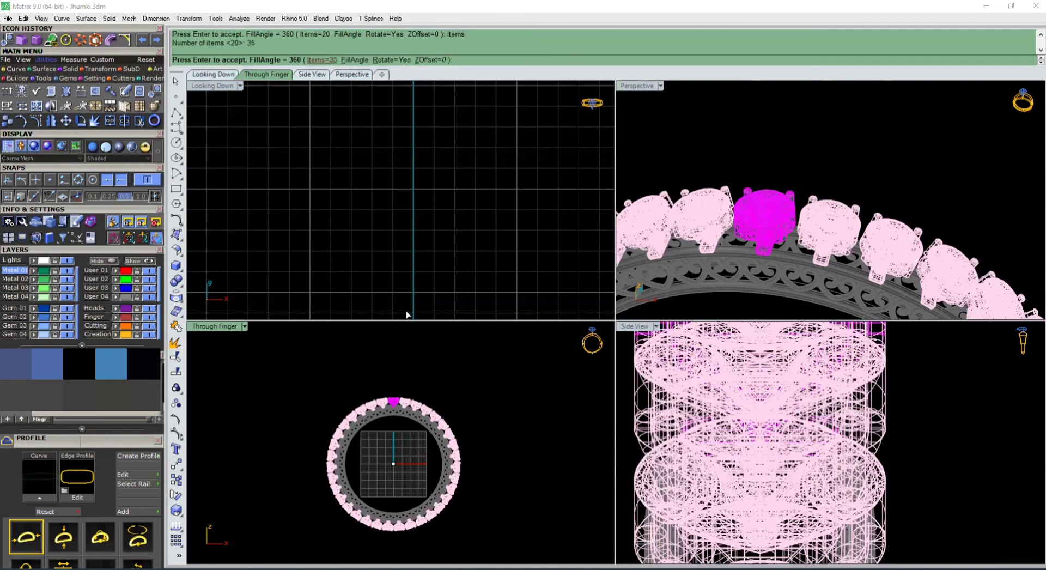
Try 36 items for the polar array of settings, and accept the array with 38 items over 360 degrees
scroll(405, 396, up, 2)
scroll(405, 396, up, 2)
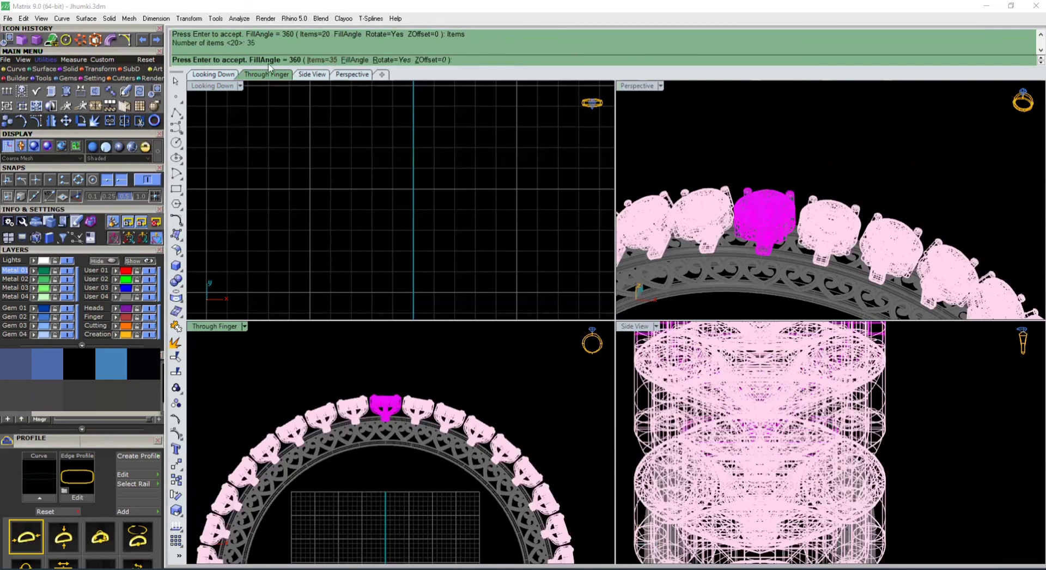
click(321, 60)
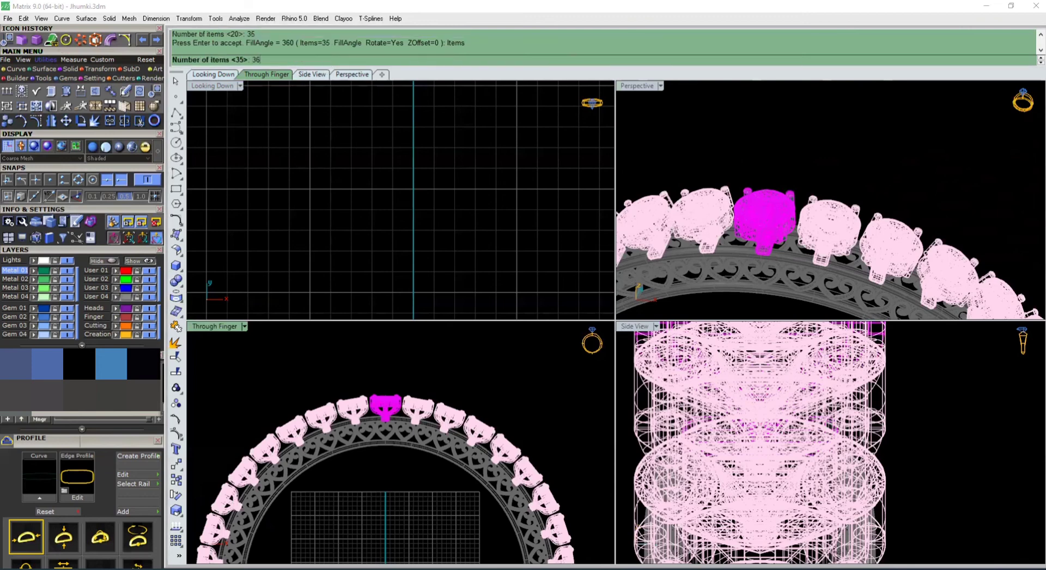
text(36)
key(Return)
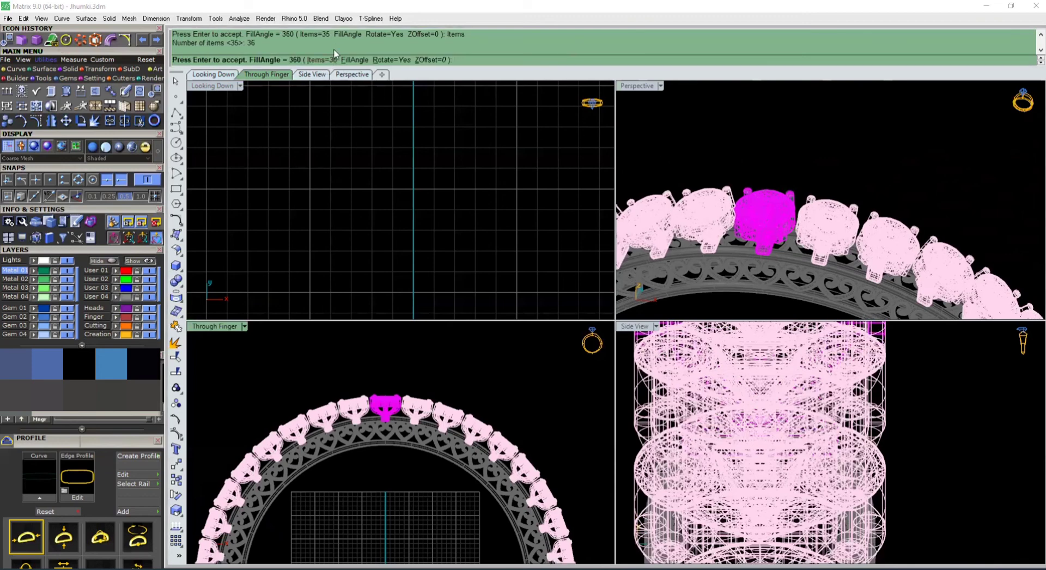
click(323, 60)
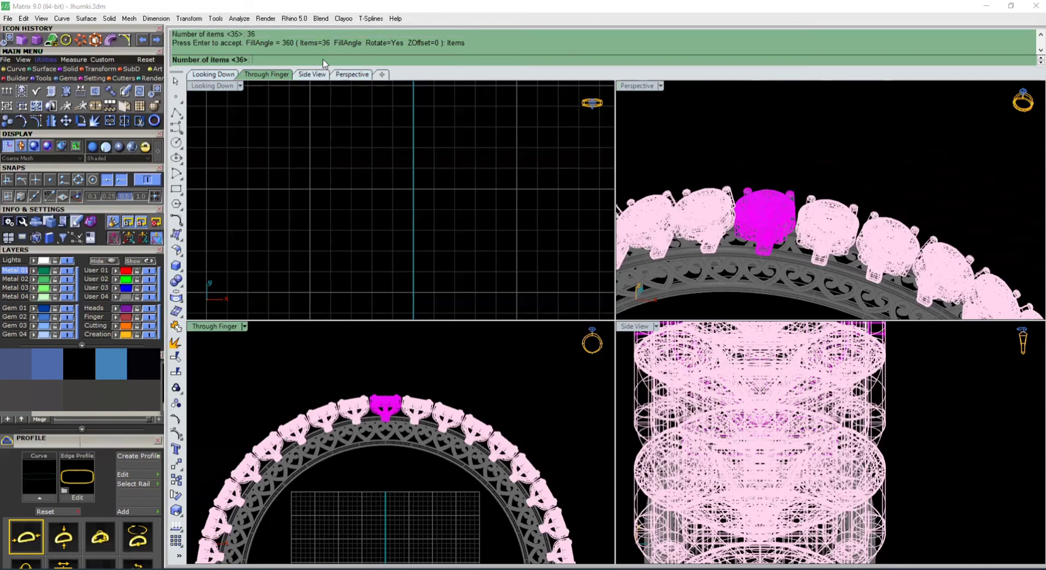
key(Return)
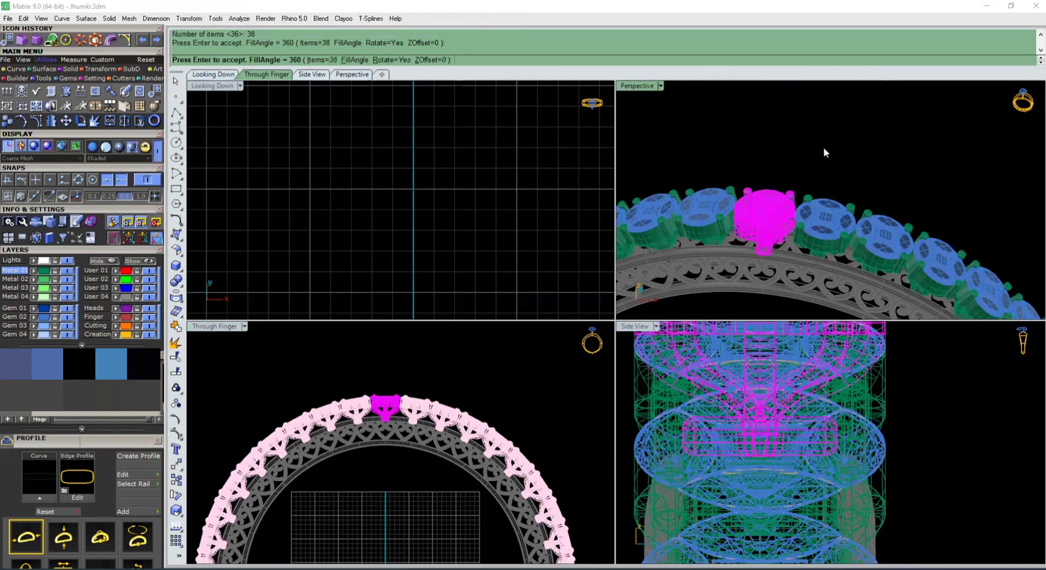
key(Return)
Set the Perspective view to Rendered display and inspect the arrayed settings around the whole ring
right_drag(904, 185, 772, 140)
right_drag(829, 217, 769, 166)
double_click(633, 87)
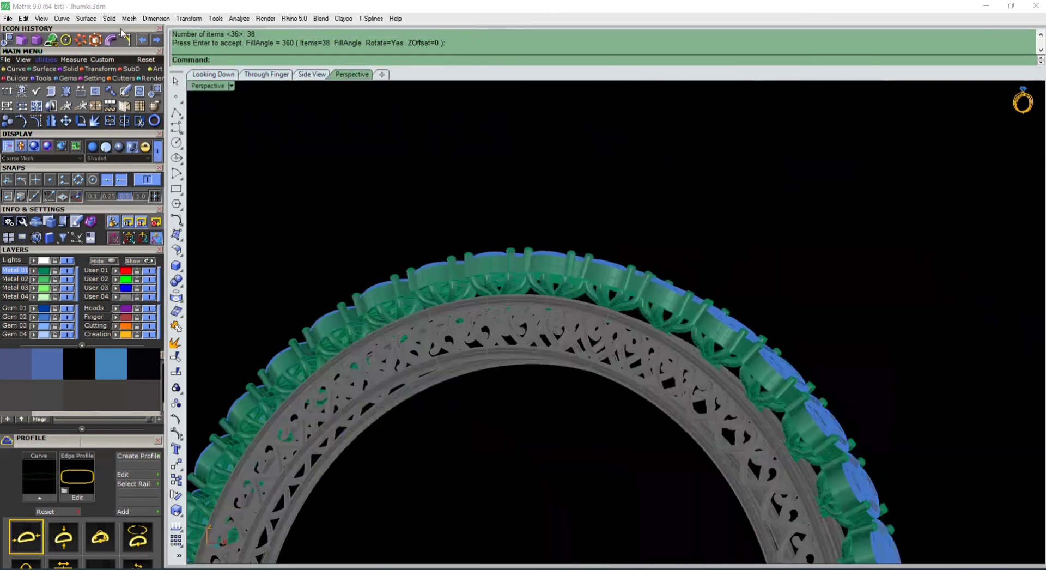
click(231, 85)
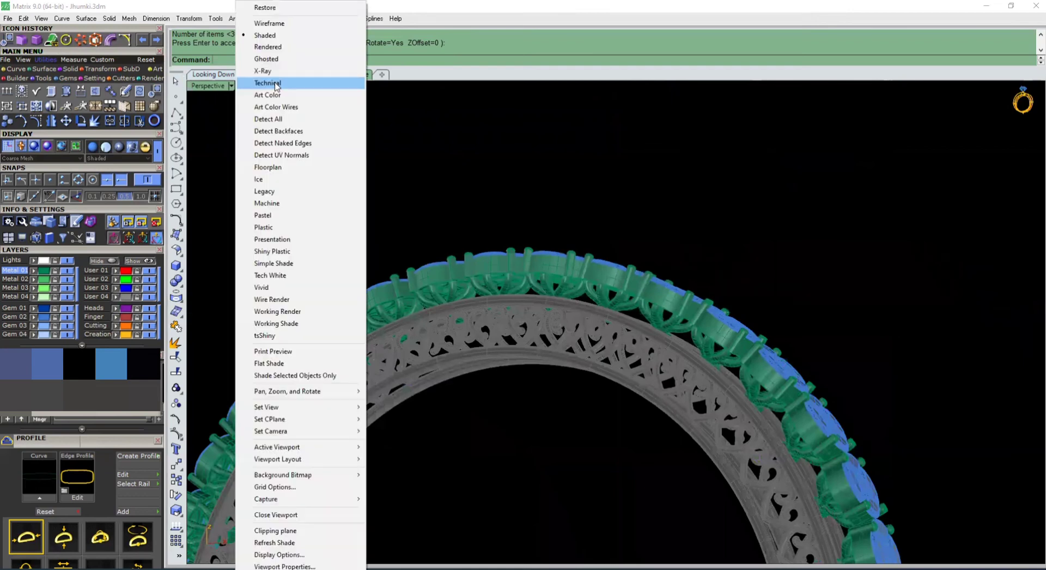
click(261, 47)
right_drag(690, 233, 780, 294)
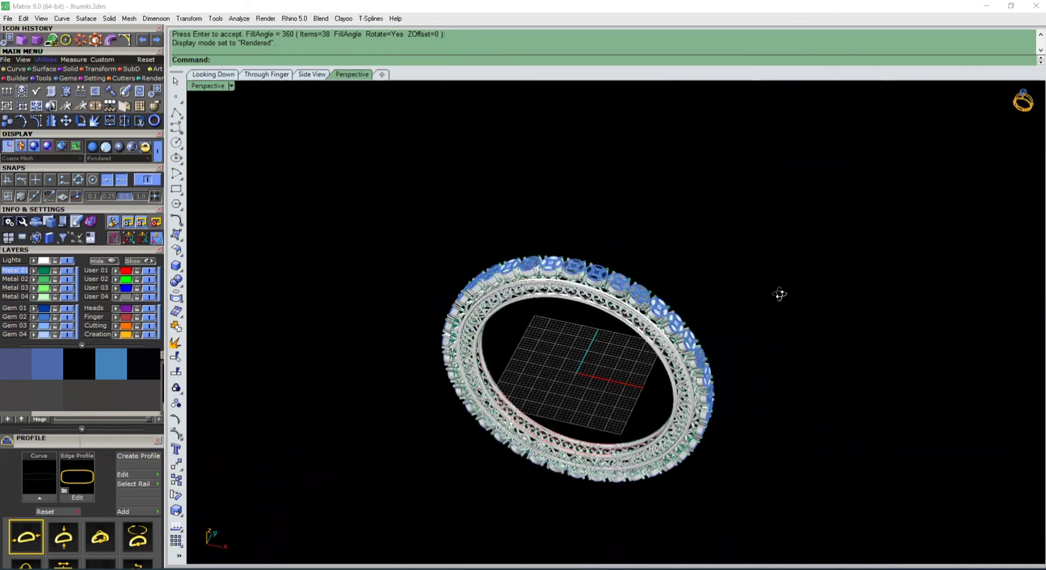
double_click(212, 86)
Copy the connecting bar beneath the top setting down onto the inner rim of the jali ring in the Through Finger view
scroll(369, 384, up, 5)
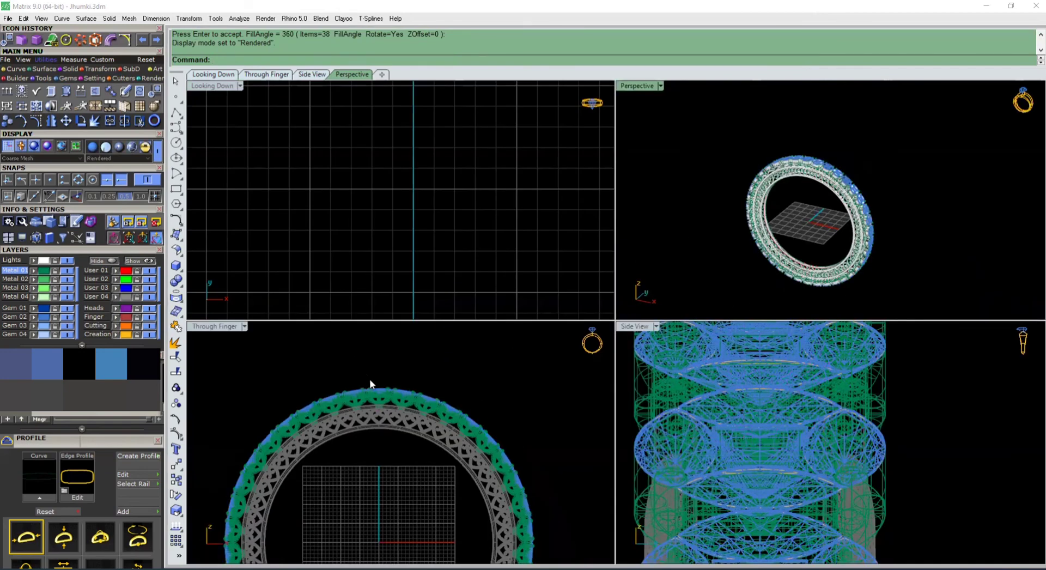
scroll(403, 411, up, 3)
click(406, 394)
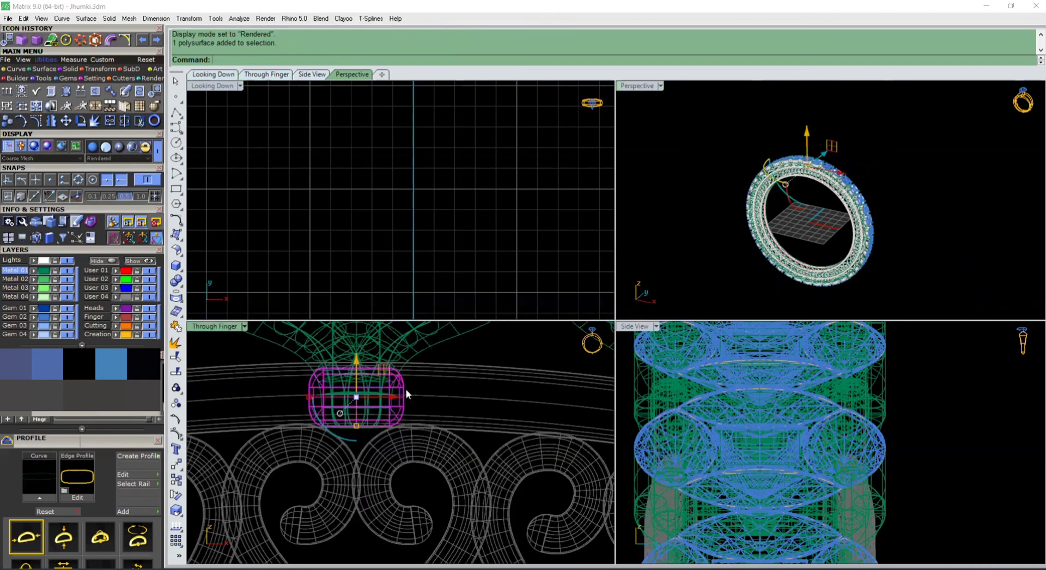
scroll(387, 376, down, 5)
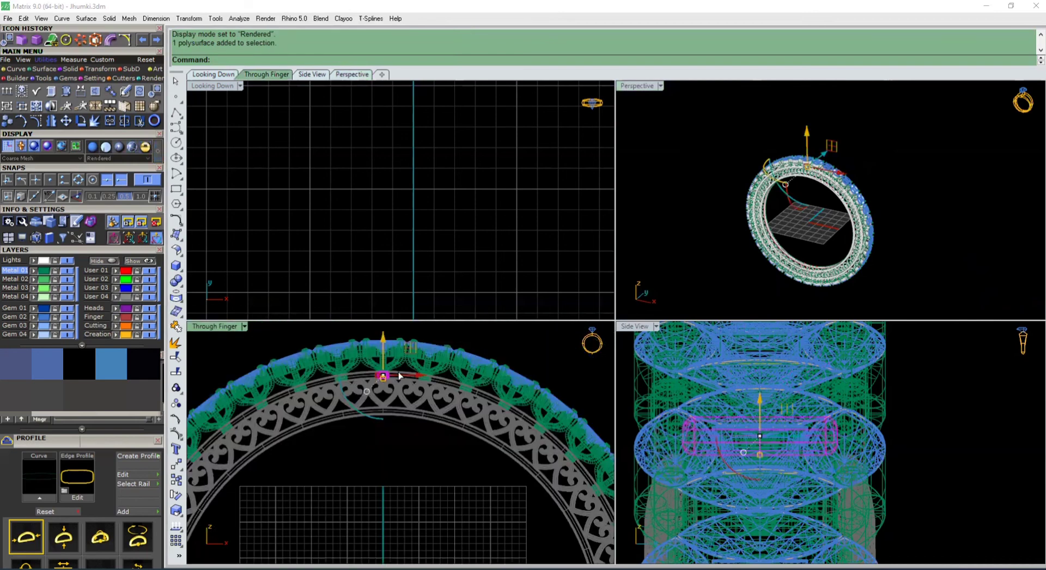
drag(400, 375, 375, 421)
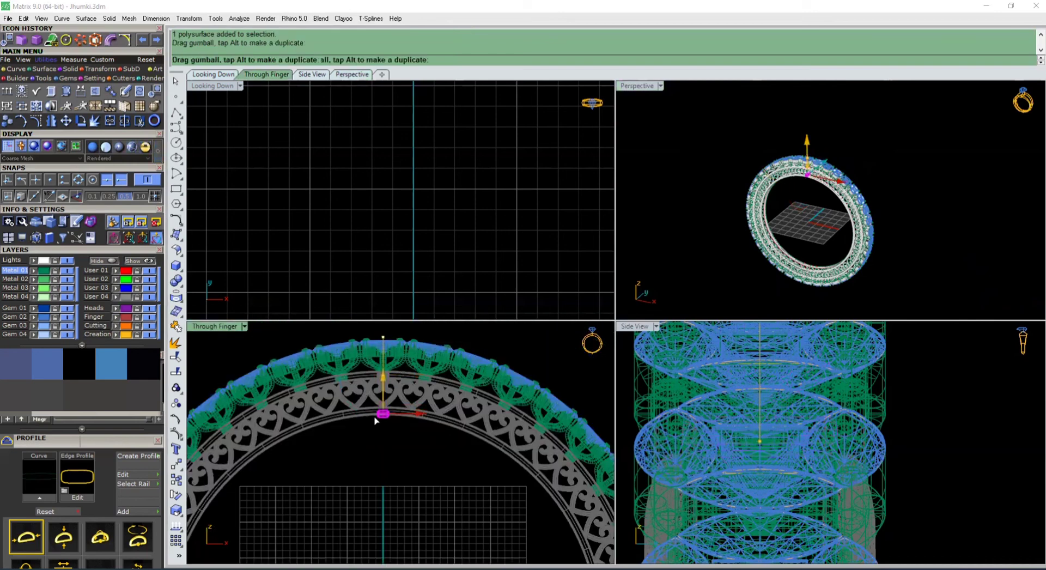
scroll(381, 416, up, 5)
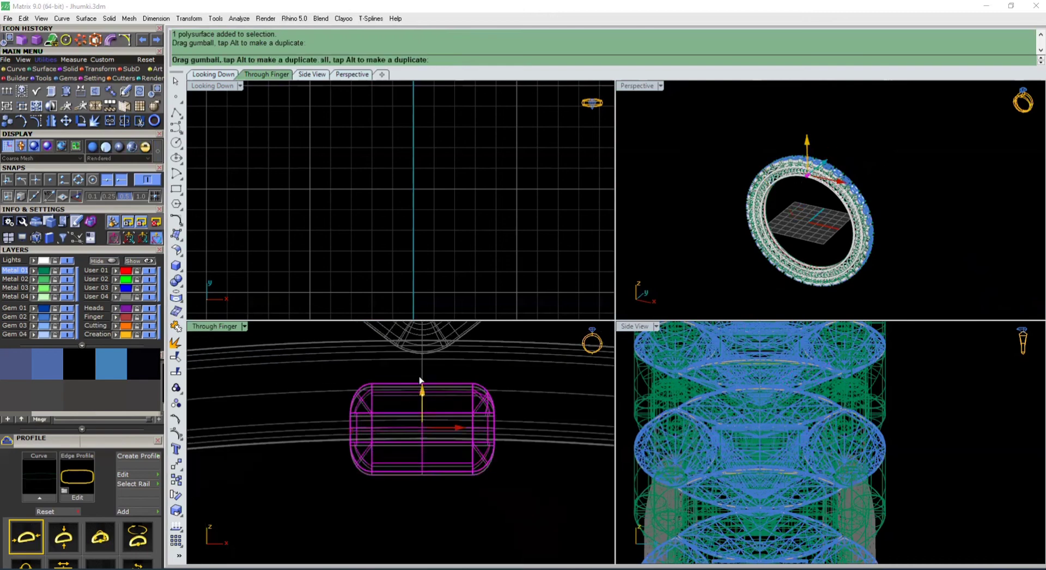
key(alt)
drag(419, 379, 422, 360)
scroll(420, 362, up, 2)
Polar array the inner connecting bar around the origin with 8 items over 360 degrees
click(80, 40)
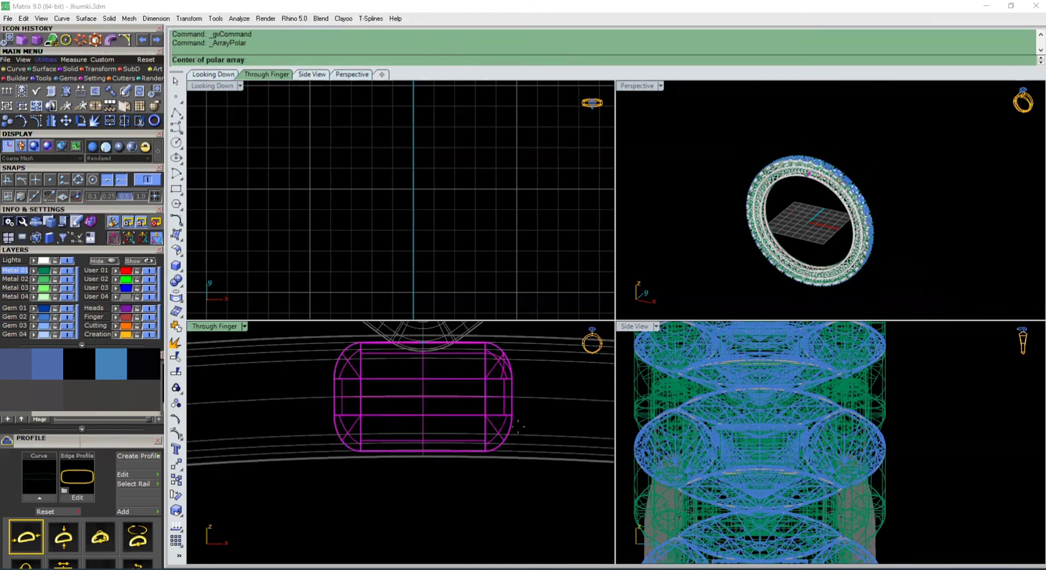
scroll(518, 427, down, 10)
key(Return)
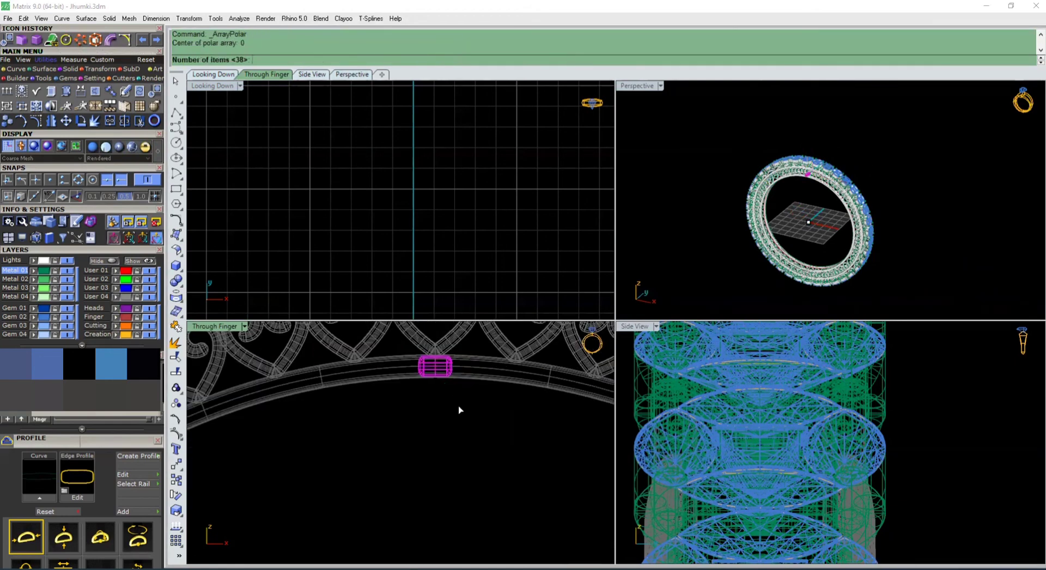
key(Return)
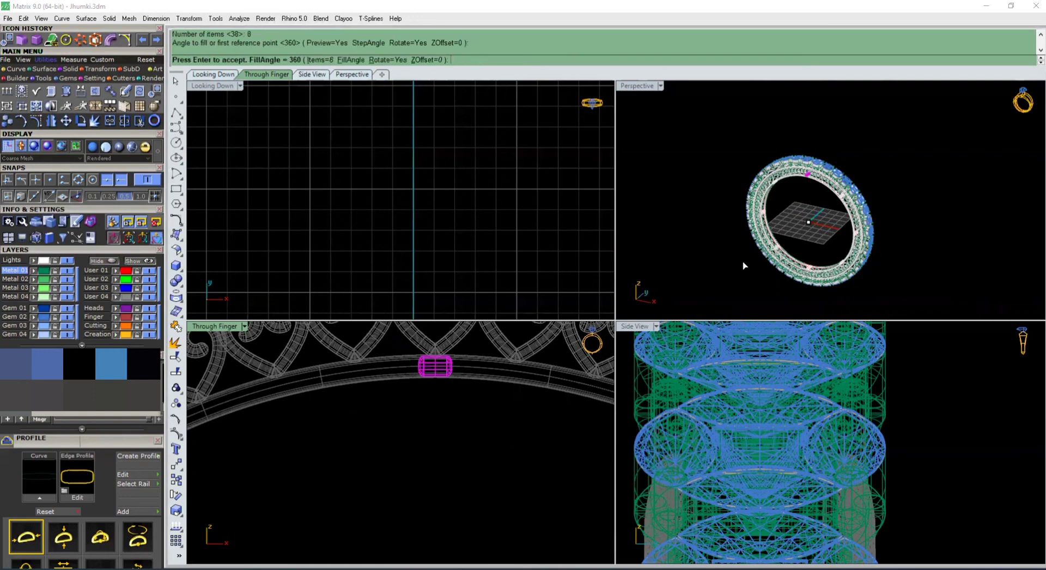
key(Return)
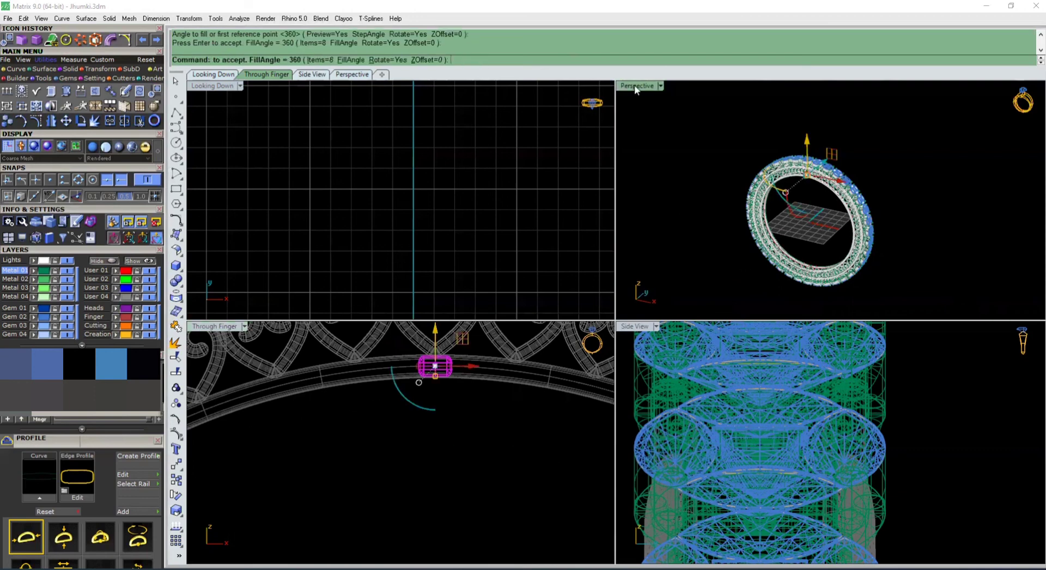
Unlock all locked ring parts and select the whole piece in the enlarged Perspective view
double_click(638, 87)
click(492, 137)
right_drag(733, 302, 750, 342)
key(ctrl+a)
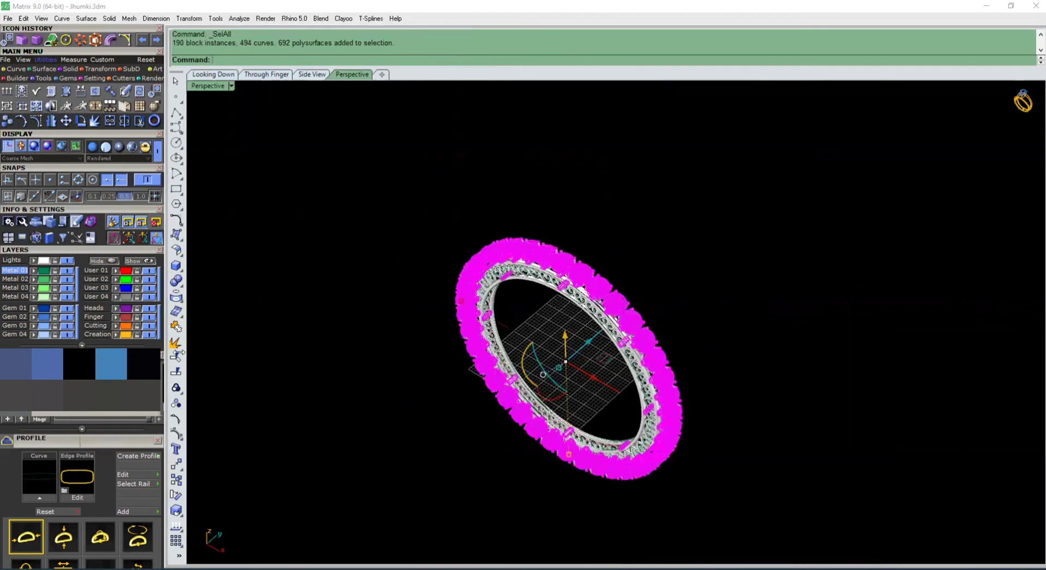
click(311, 380)
key(ctrl+a)
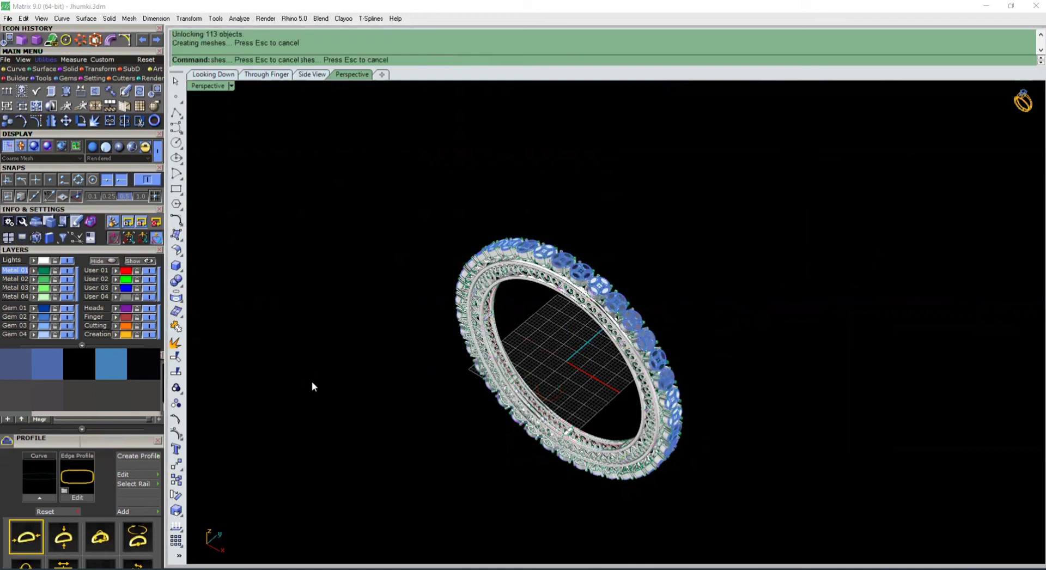
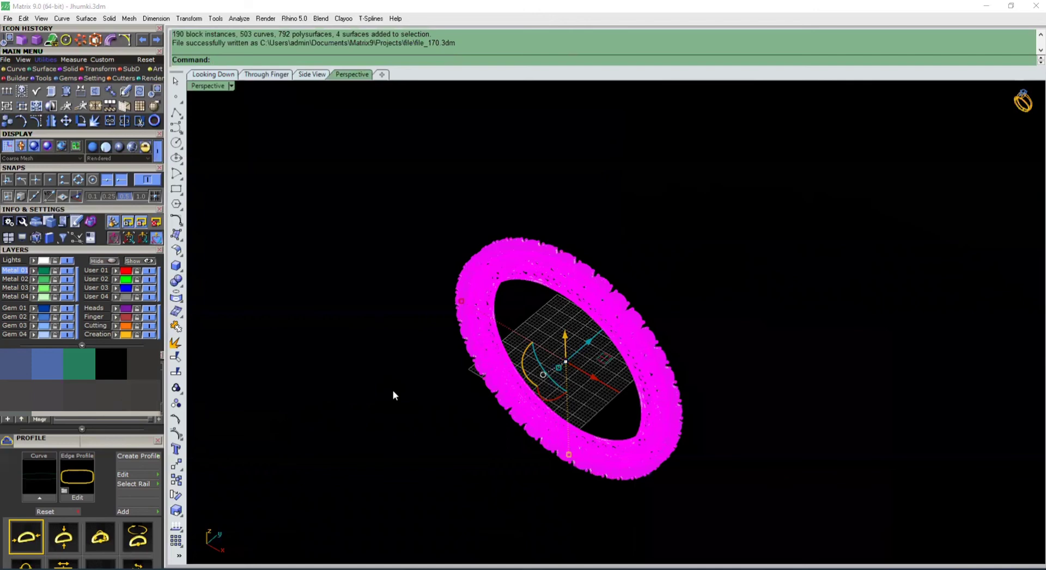
Select and deselect the complete piece, and examine the rendered jali rings, inner bars and gem settings from several angles
scroll(605, 328, down, 3)
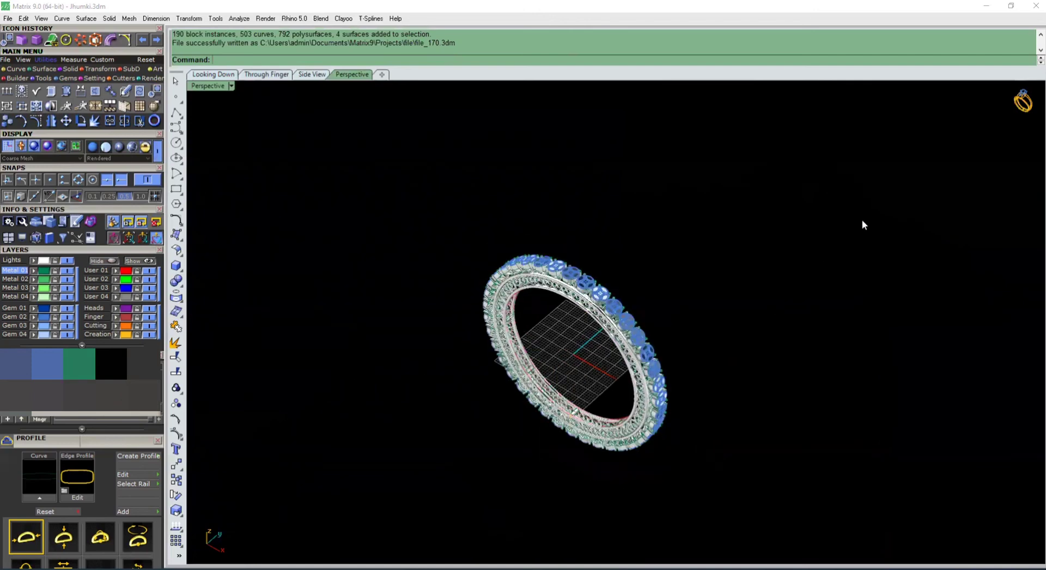
drag(861, 218, 350, 495)
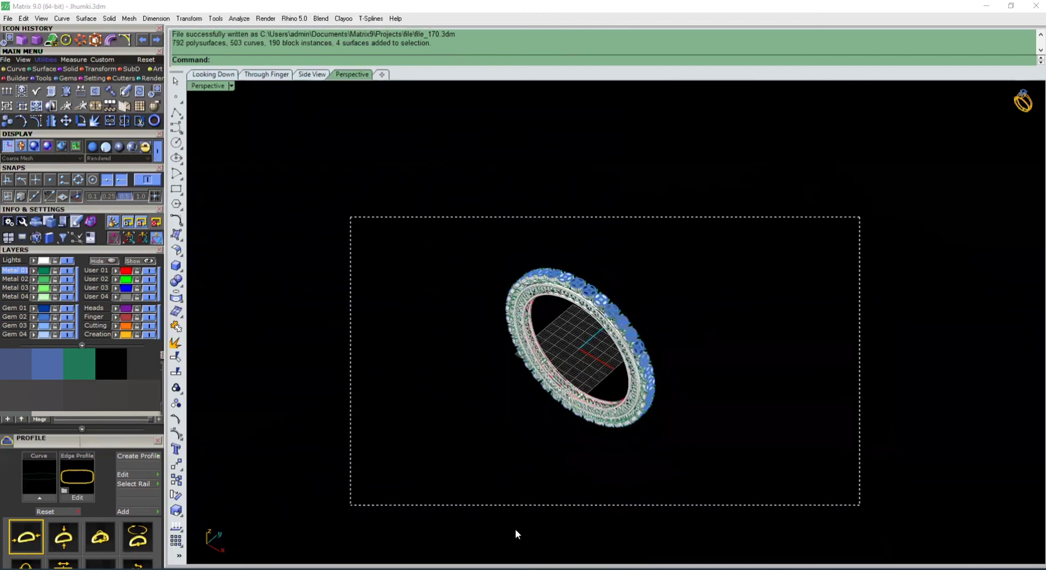
scroll(591, 377, up, 4)
scroll(614, 356, up, 1)
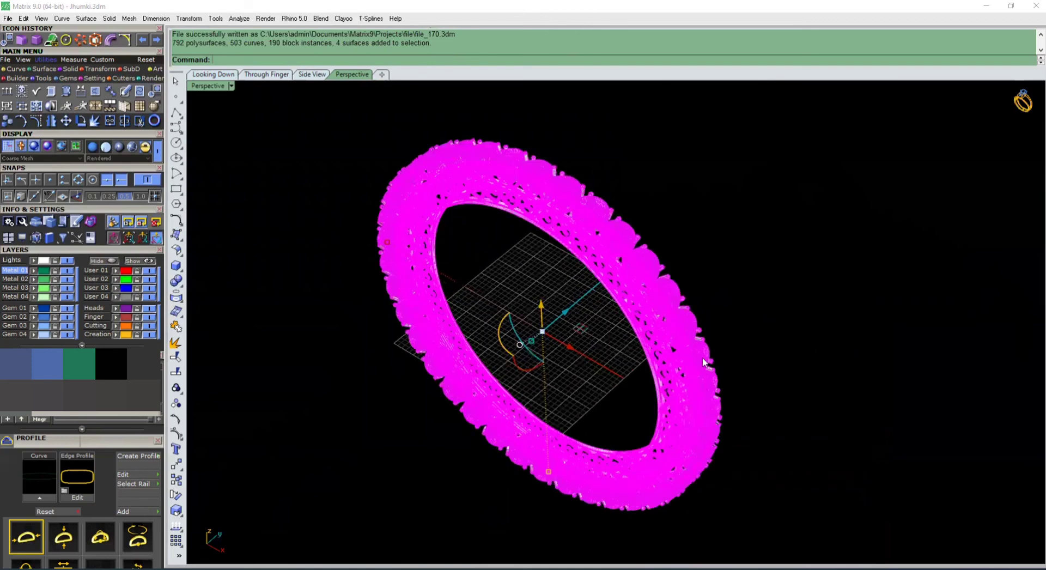
click(874, 362)
right_drag(819, 411, 551, 411)
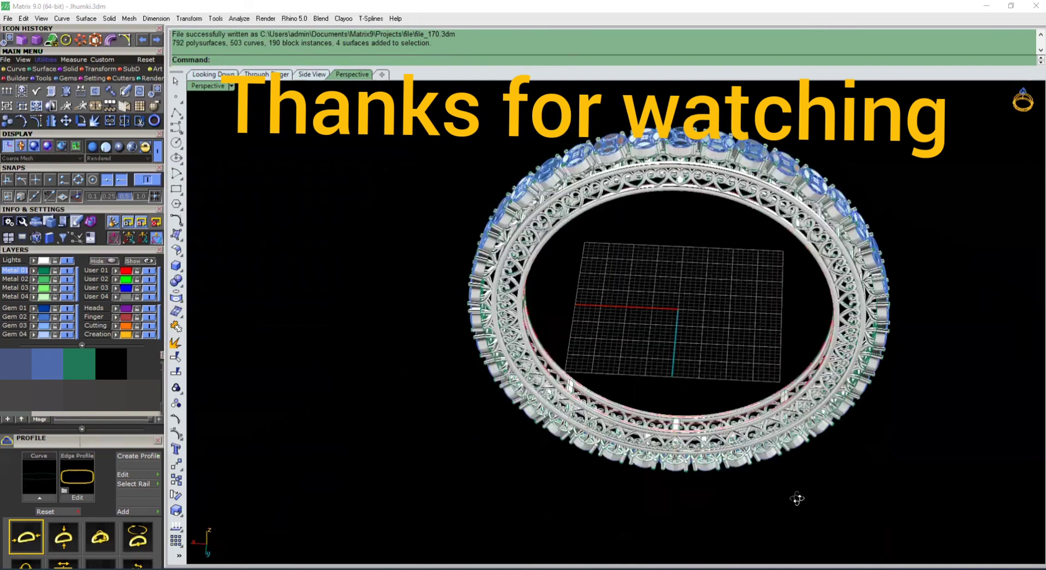
right_drag(893, 514, 774, 456)
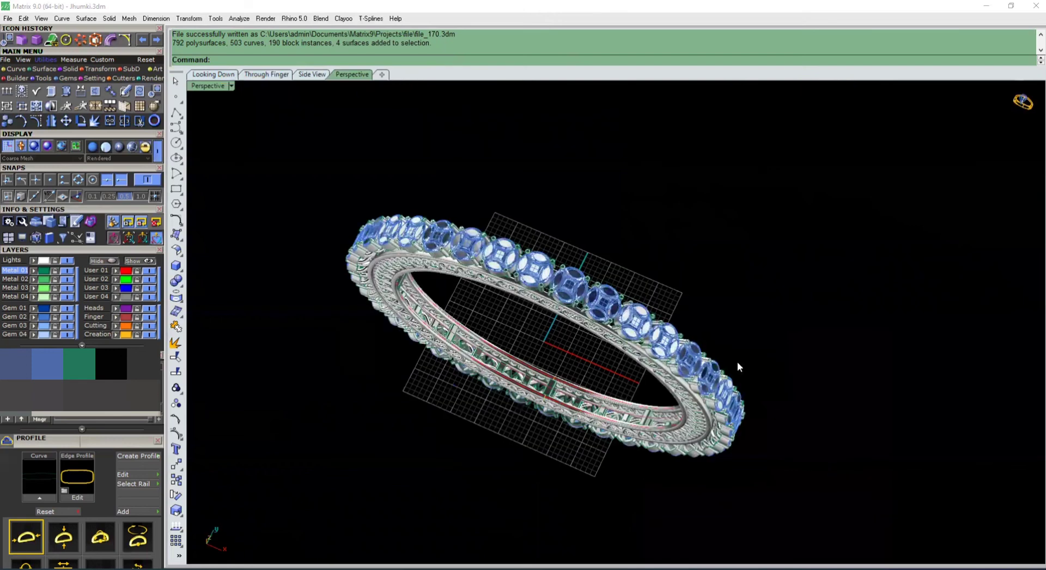